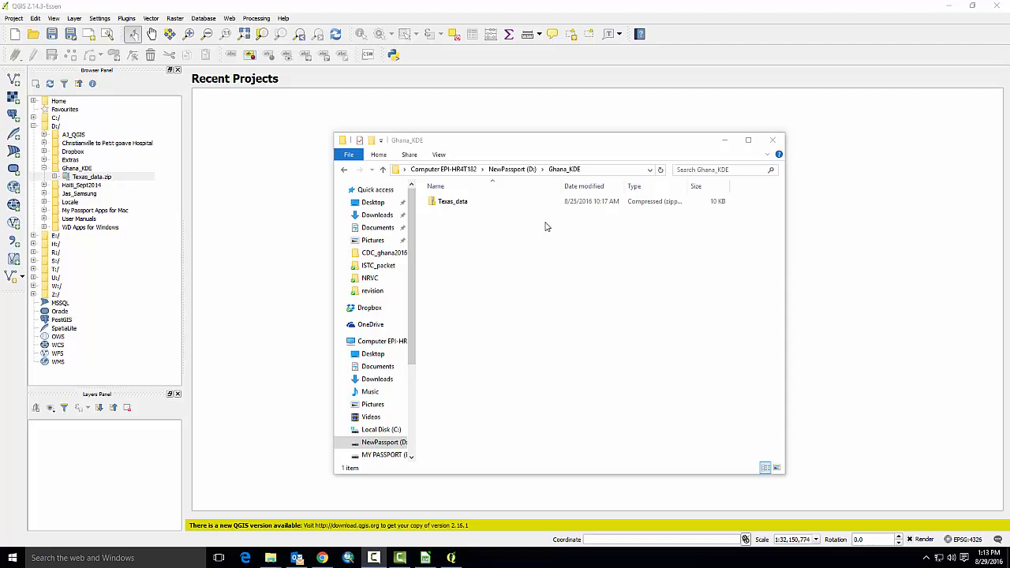
Extract the Texas_data archive into the Ghana_KDE folder and open the extracted Texas_data folder.
click(464, 203)
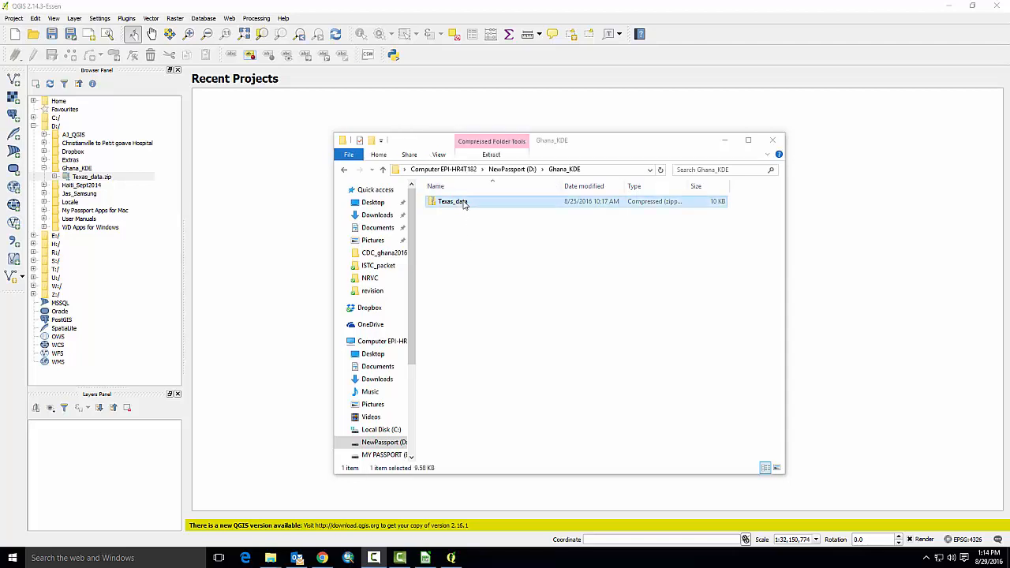
right_click(464, 204)
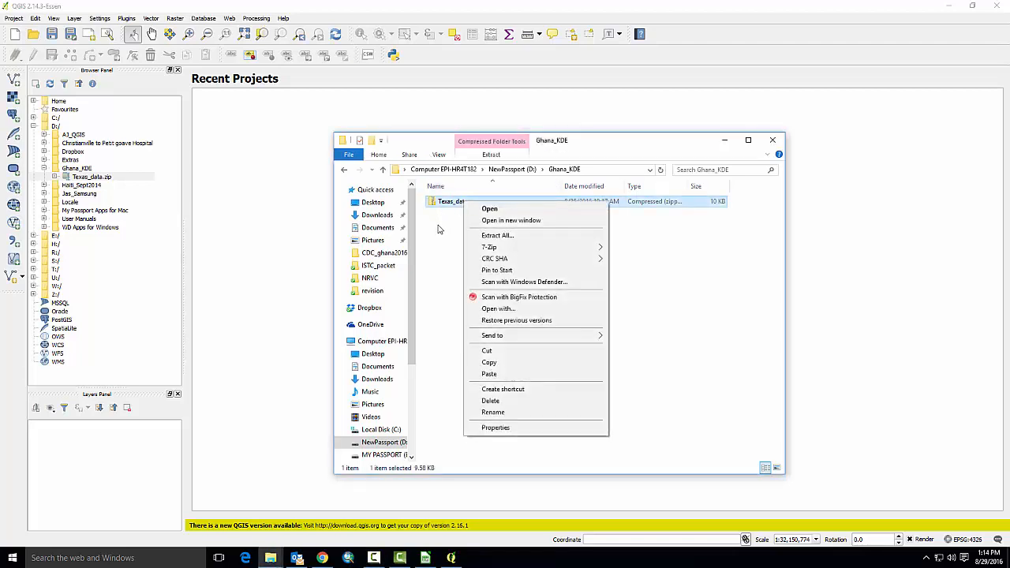
mouse_move(515, 252)
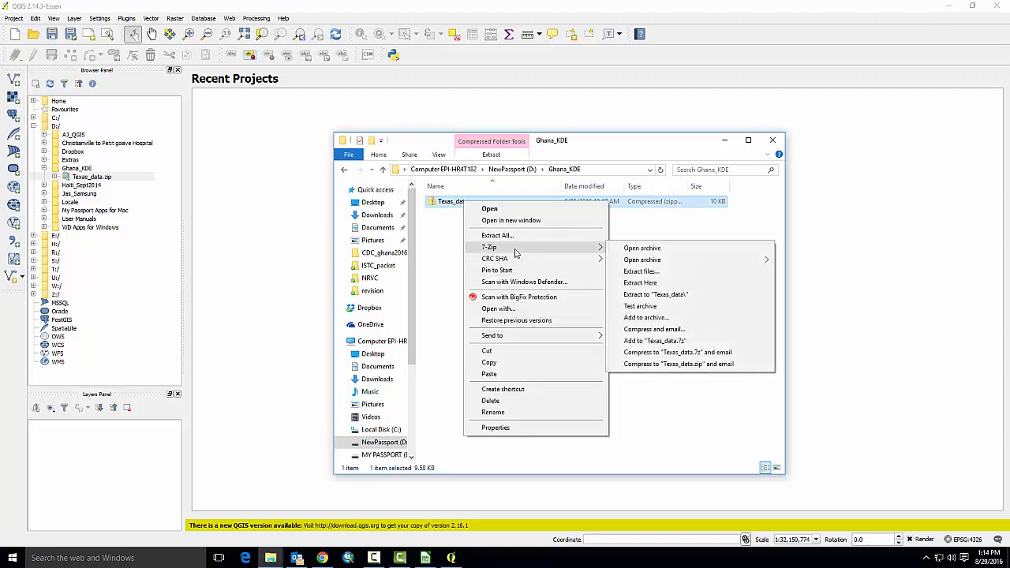
click(673, 286)
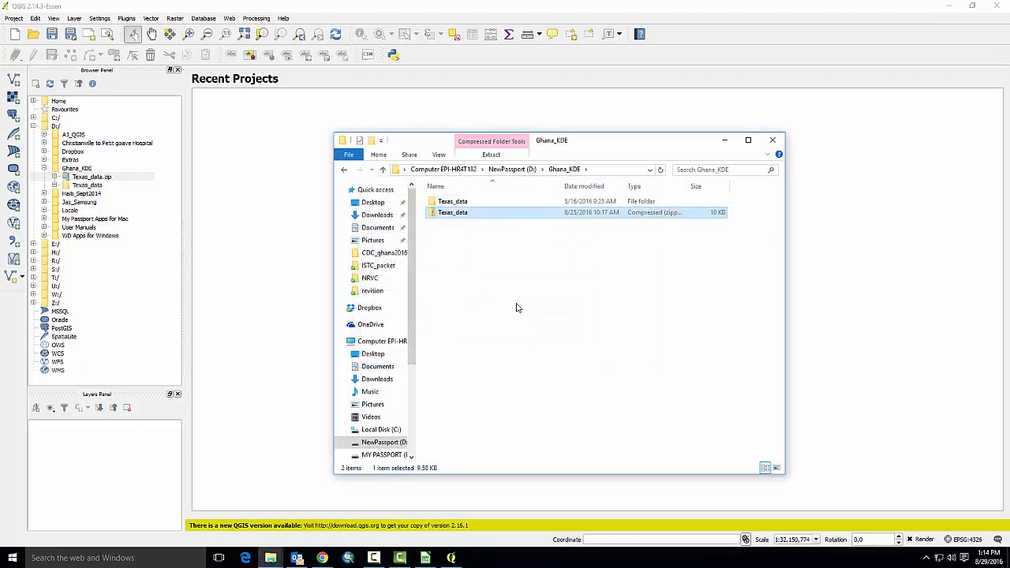
click(456, 204)
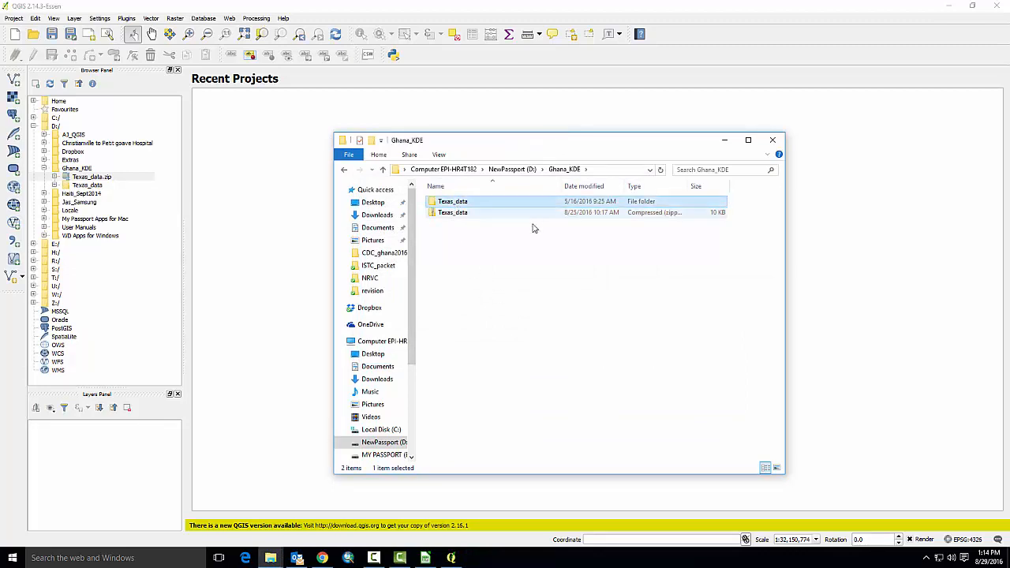
double_click(474, 206)
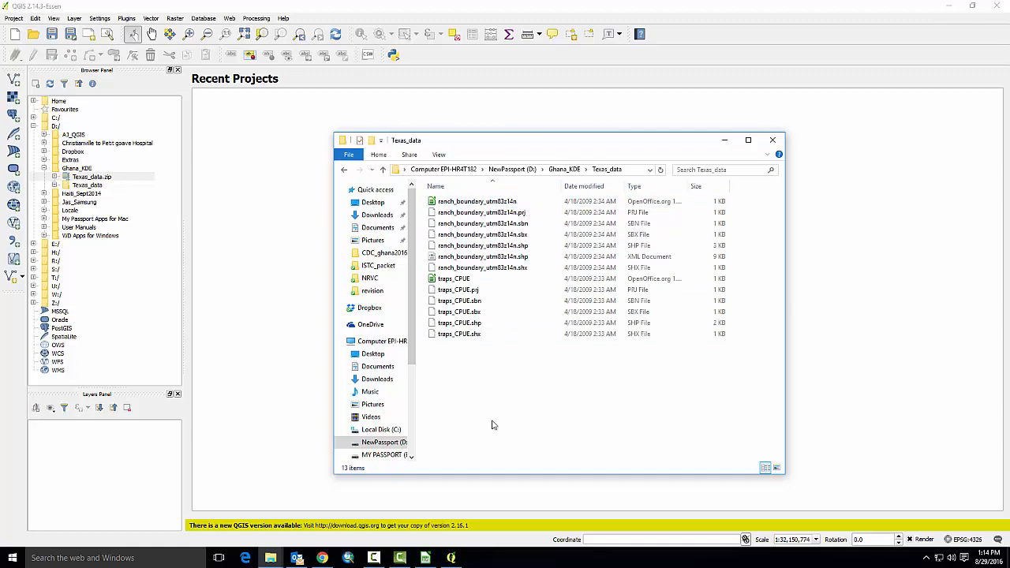
Switch to QGIS and load ranch_boundary_utm83z14n.shp and traps_CPUE.shp from the Texas_data folder, with the traps layer above the boundary.
click(258, 7)
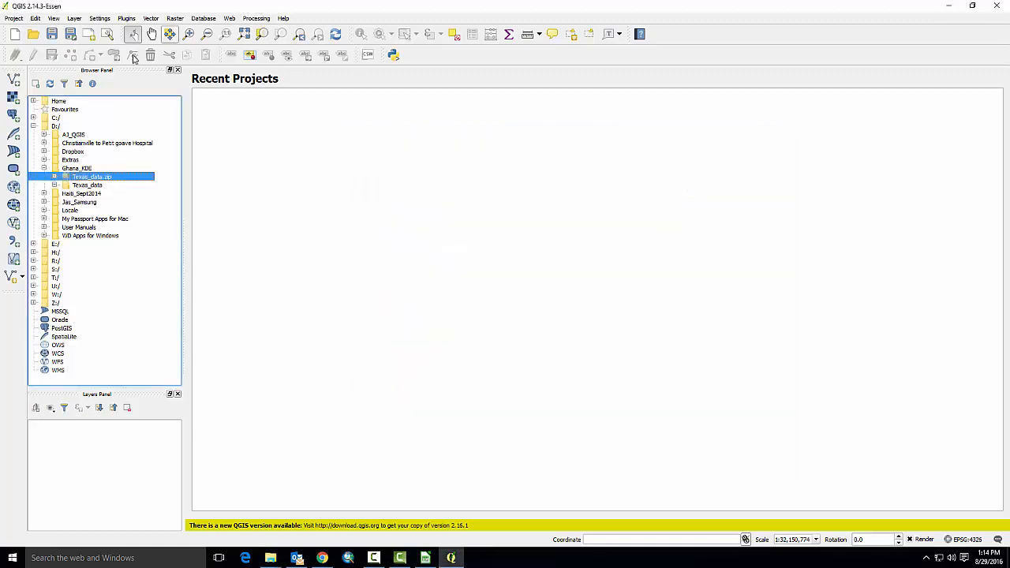
click(34, 127)
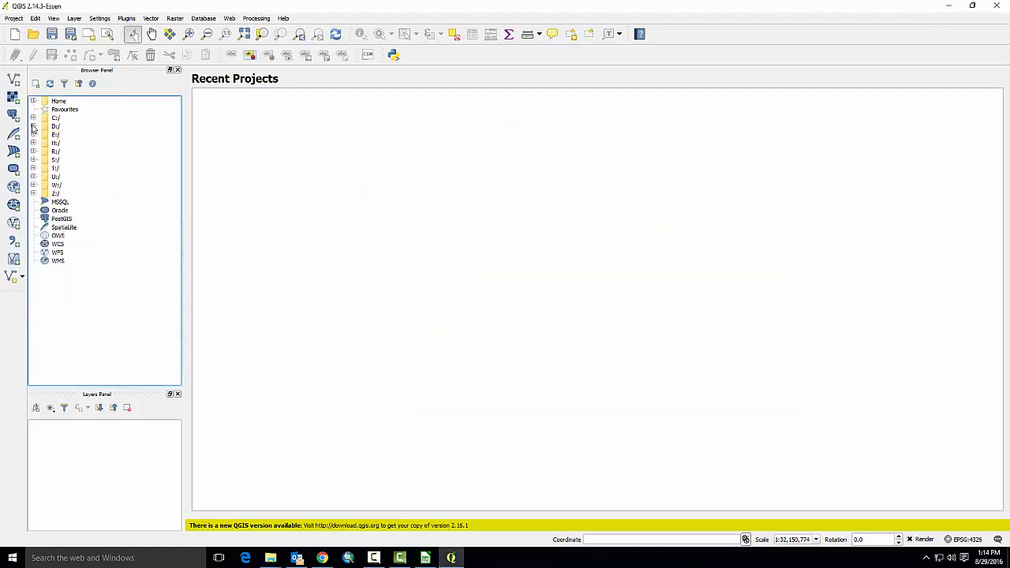
click(34, 127)
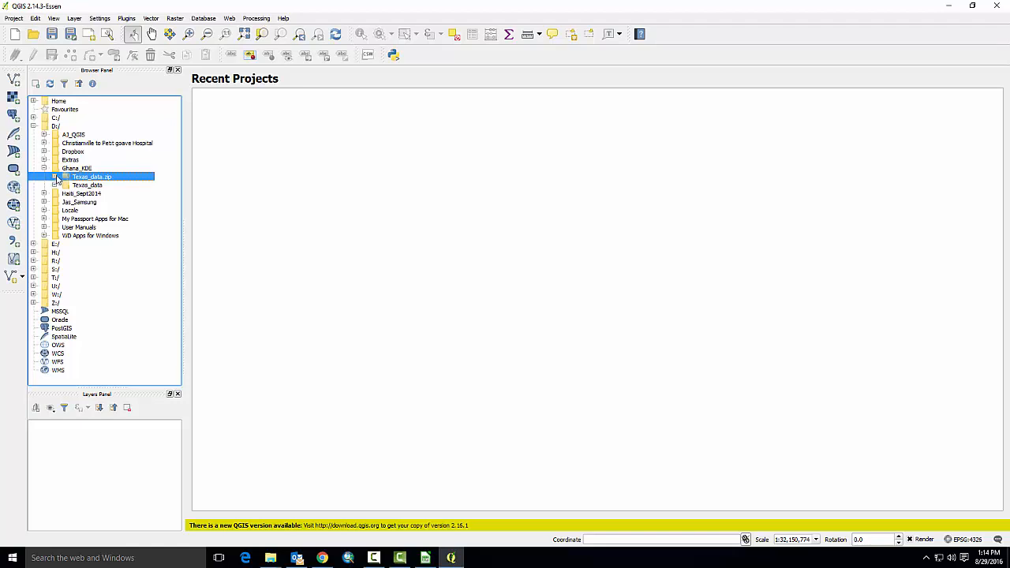
click(53, 185)
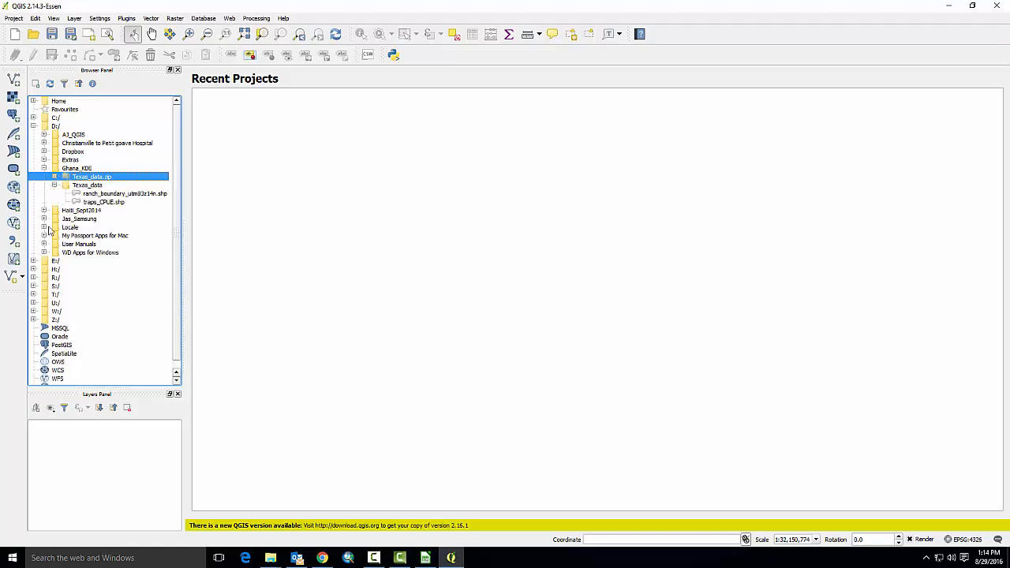
click(103, 195)
double_click(101, 194)
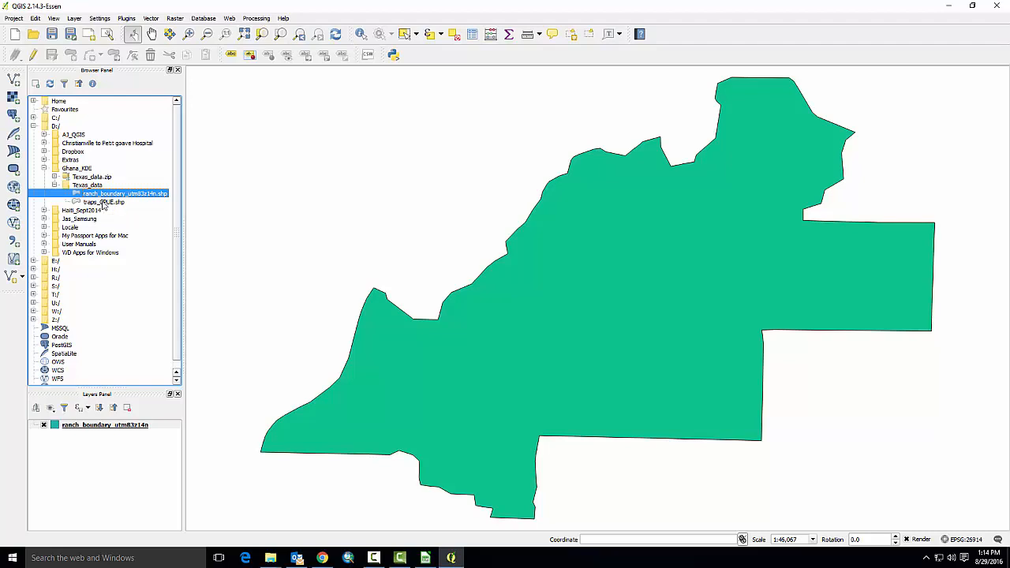
mouse_move(103, 202)
mouse_down()
mouse_move(131, 238)
mouse_move(131, 451)
mouse_move(115, 448)
mouse_up()
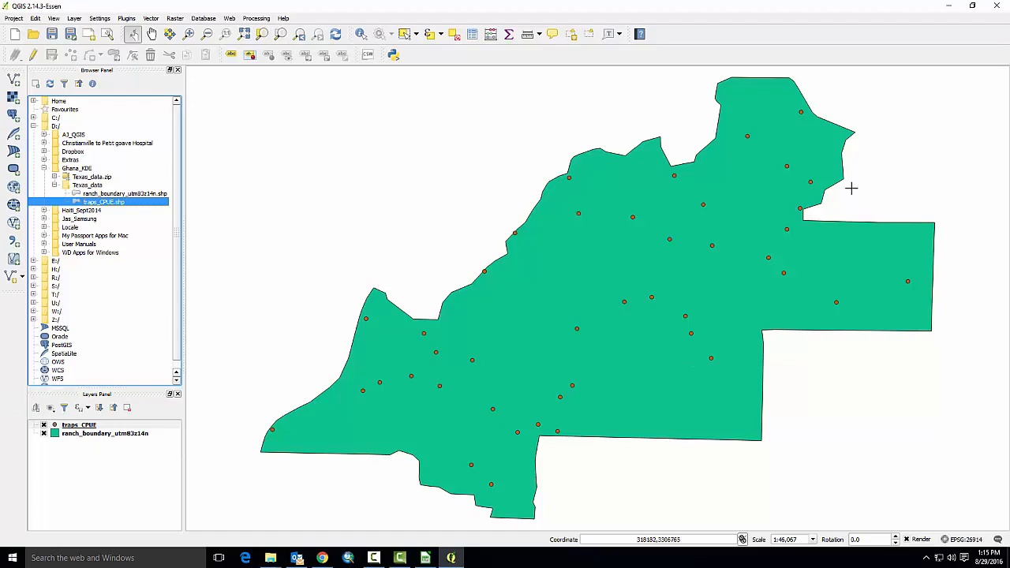
Open the attribute table of the traps_CPUE layer and examine its trap numbers and CPUE values.
right_click(74, 427)
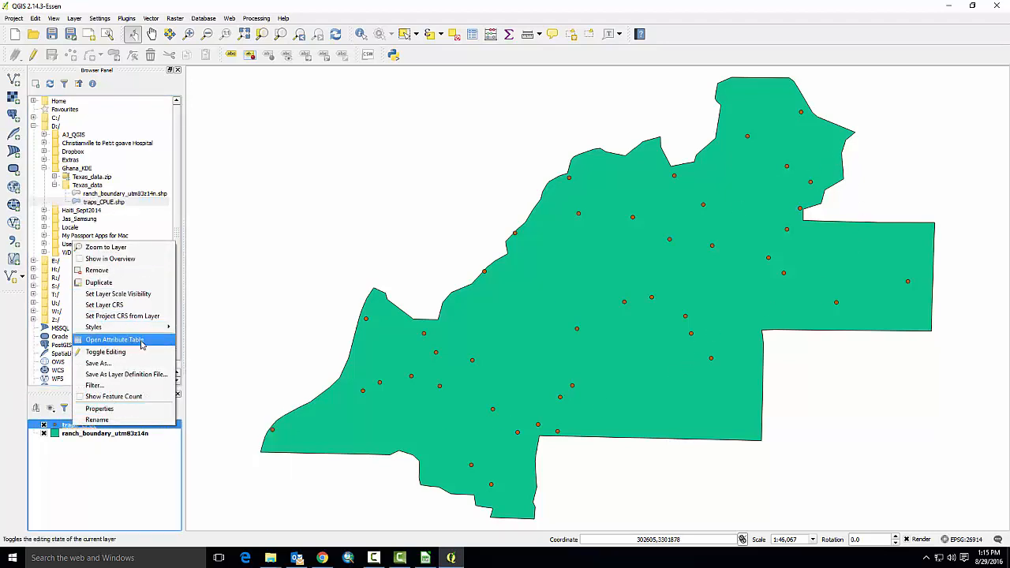
click(142, 345)
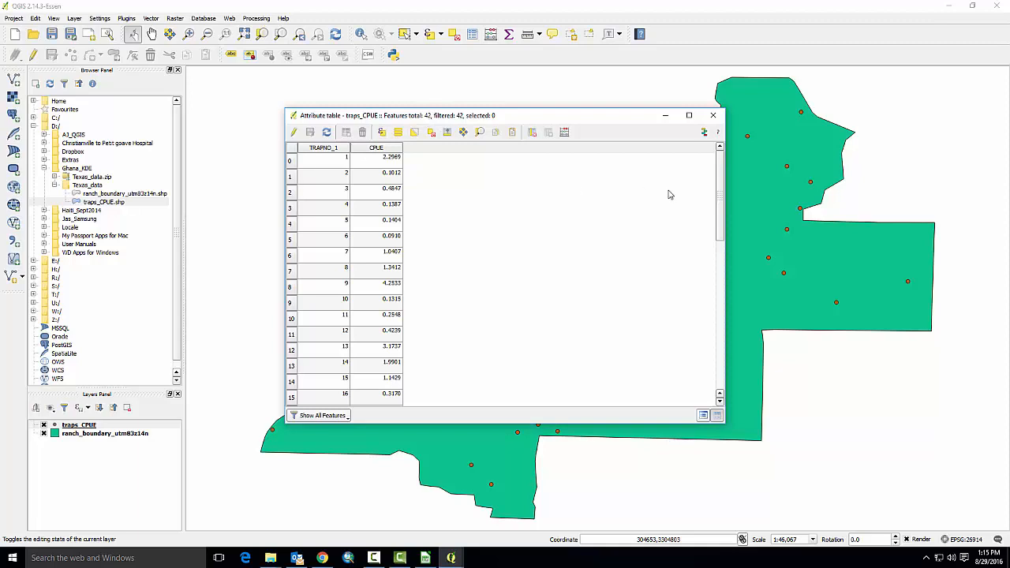
drag(720, 181, 710, 162)
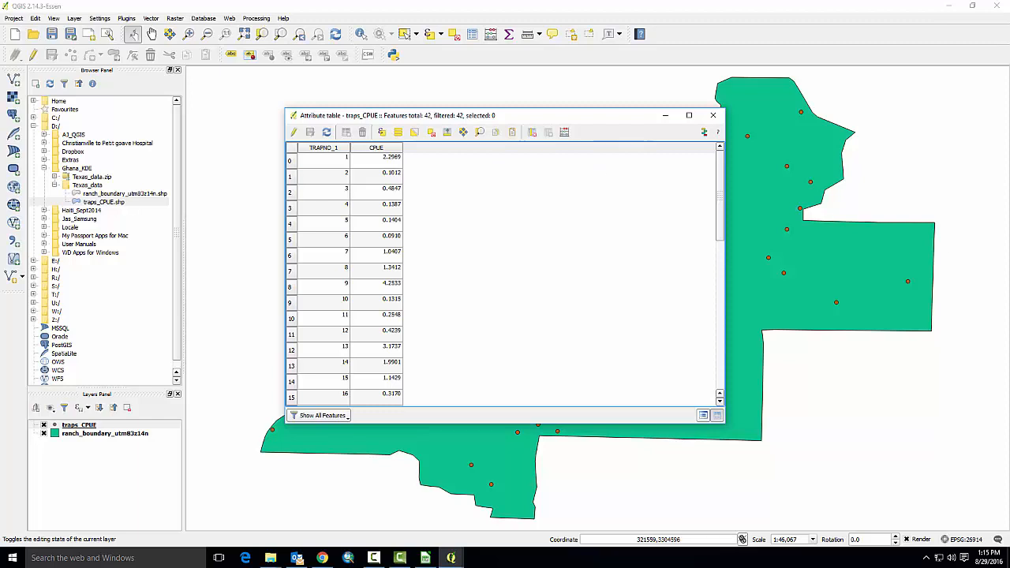
Open the KernelDensityAnalysis_25aug2016 presentation in PowerPoint and dismiss its startup dialogs.
click(271, 558)
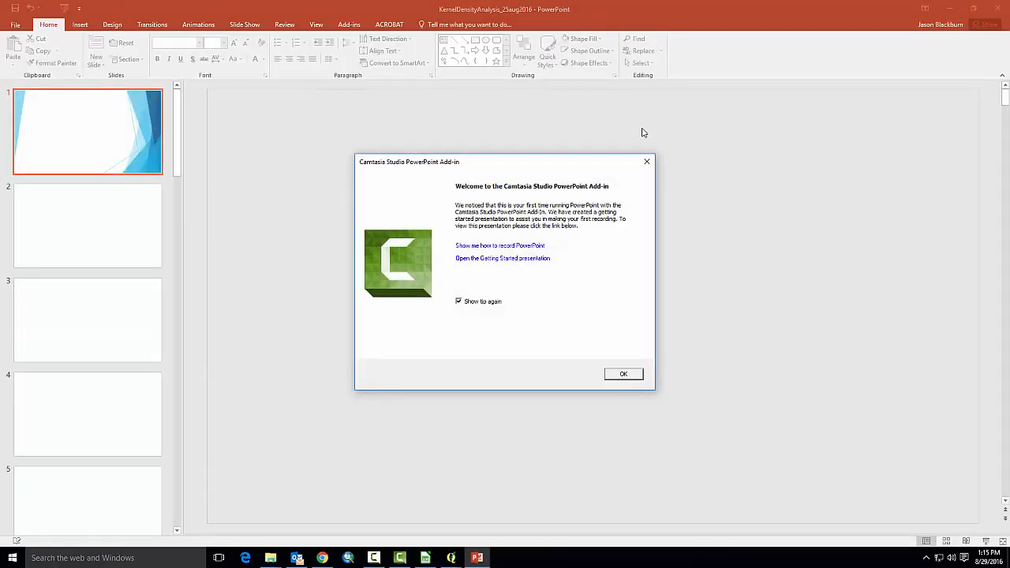
click(622, 374)
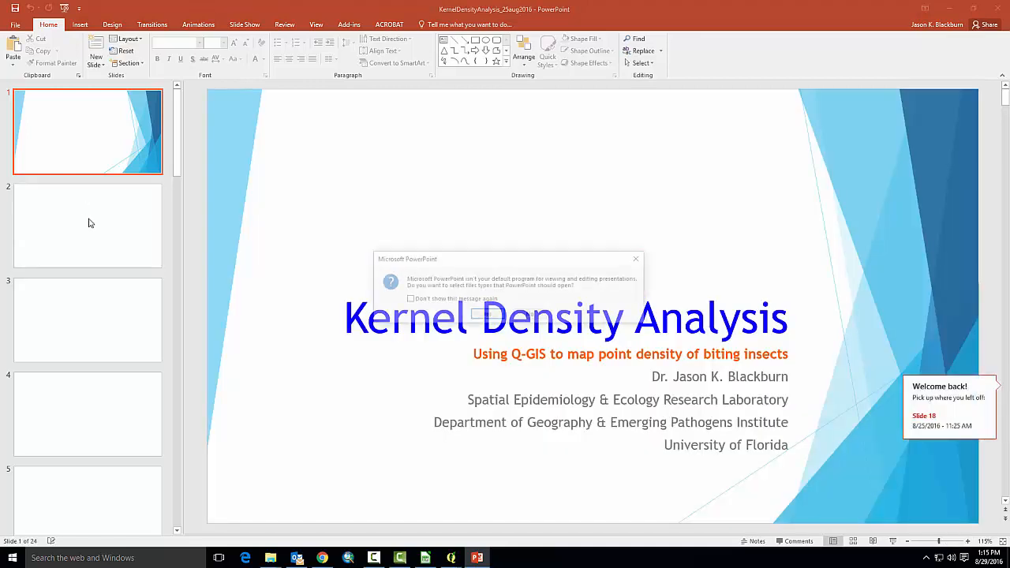
click(504, 314)
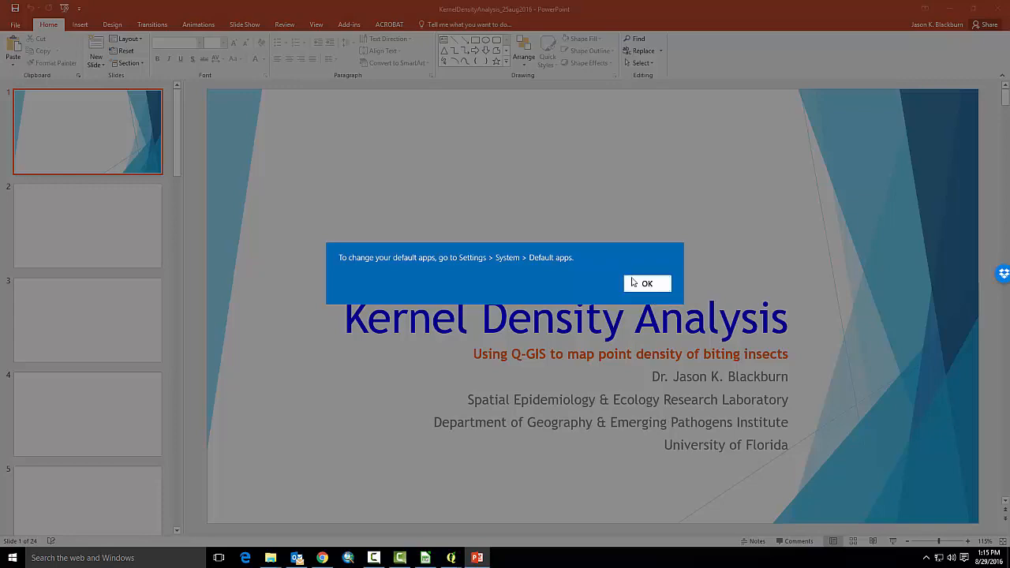
click(647, 284)
Examine the trap photos and ranch maps on slide 13, return to QGIS and close the attribute table.
scroll(54, 201, down, 5)
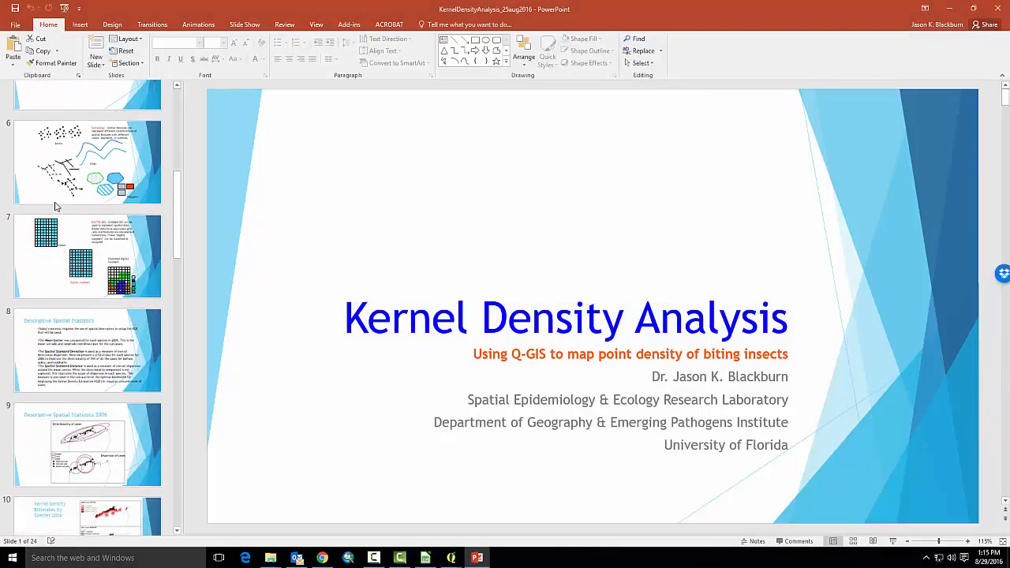
scroll(55, 207, down, 5)
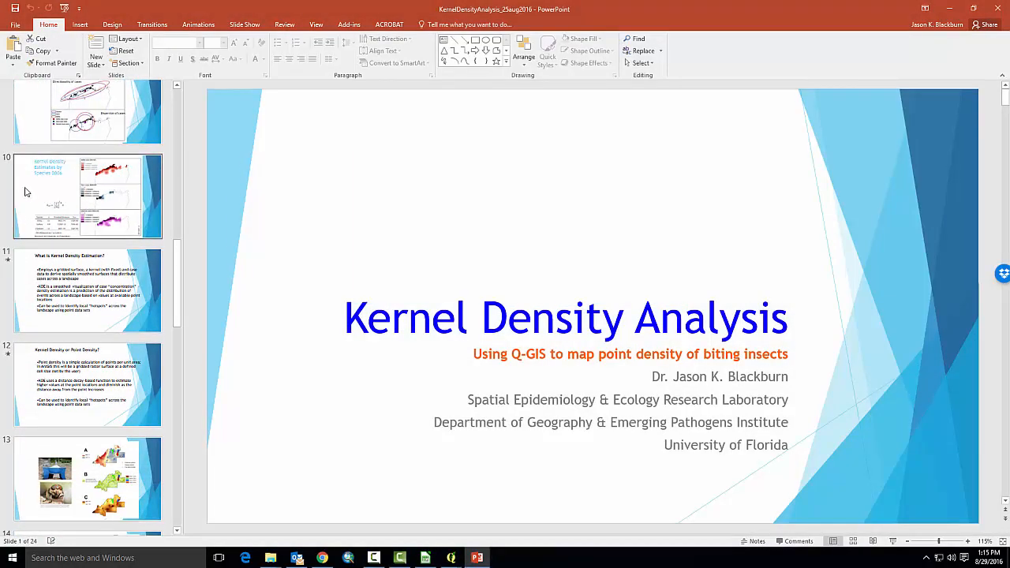
scroll(45, 196, down, 5)
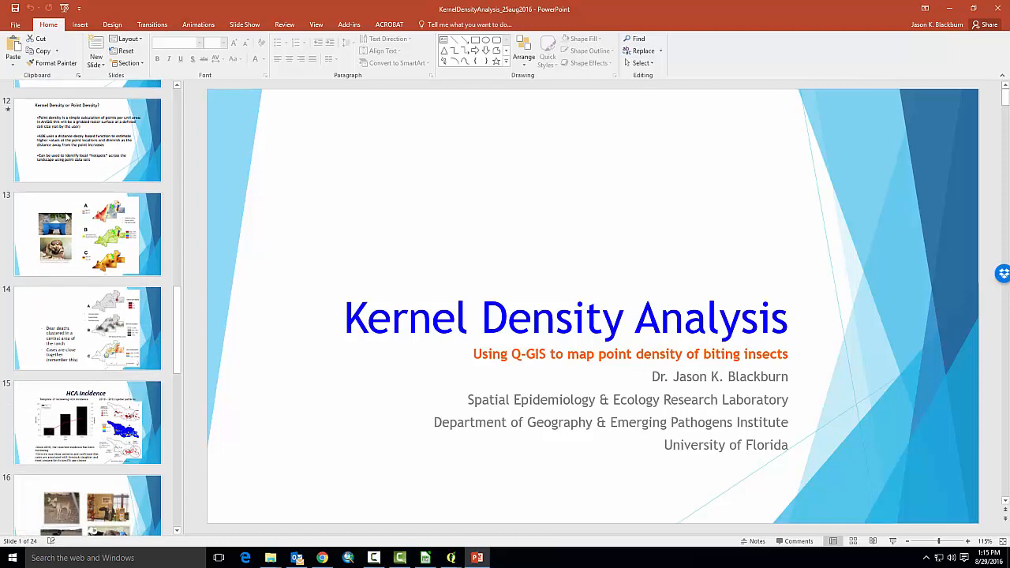
click(76, 225)
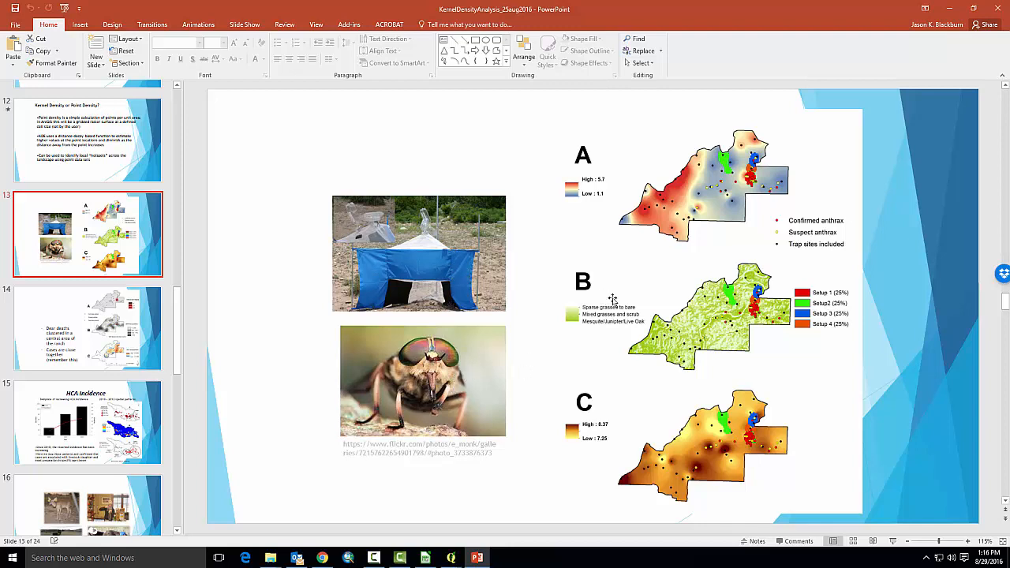
click(956, 9)
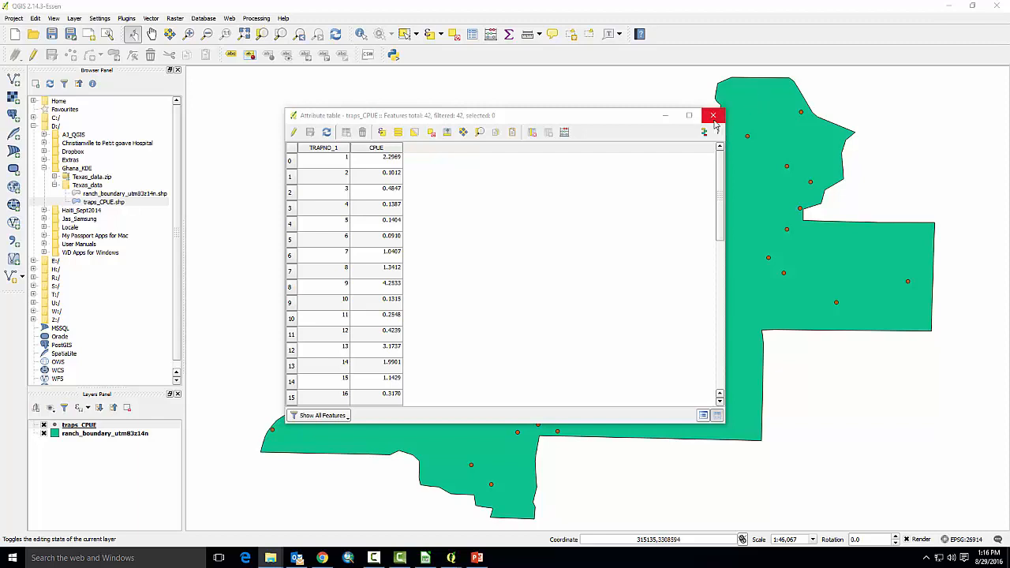
click(714, 117)
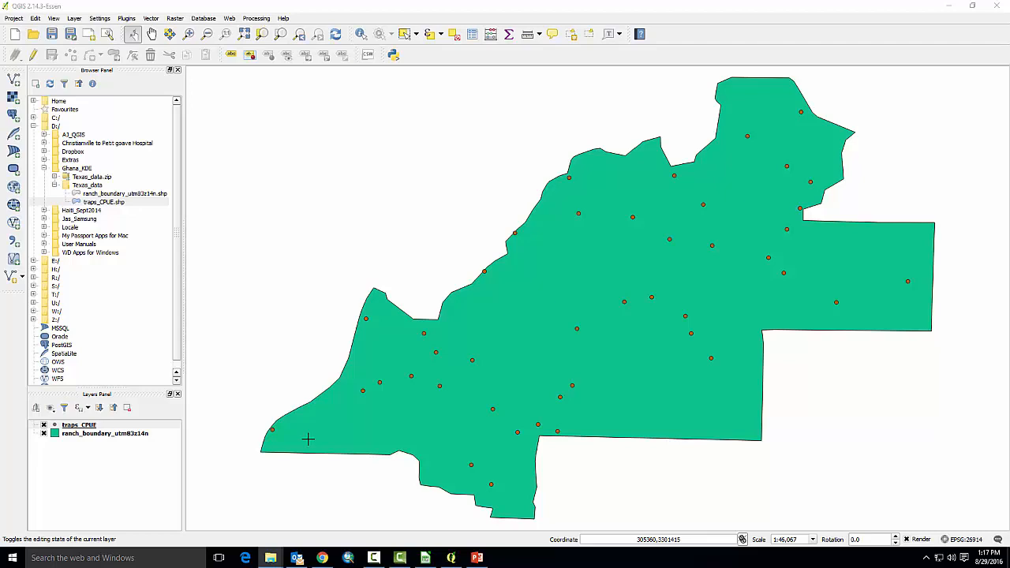
Check the raster analysis tools and search the plugin manager for "heat".
click(169, 19)
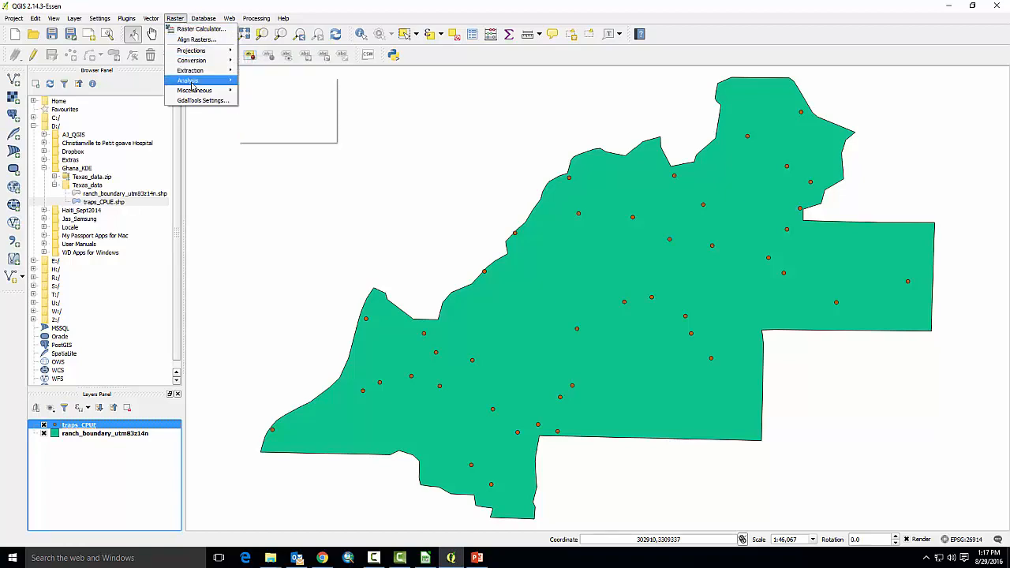
mouse_move(191, 87)
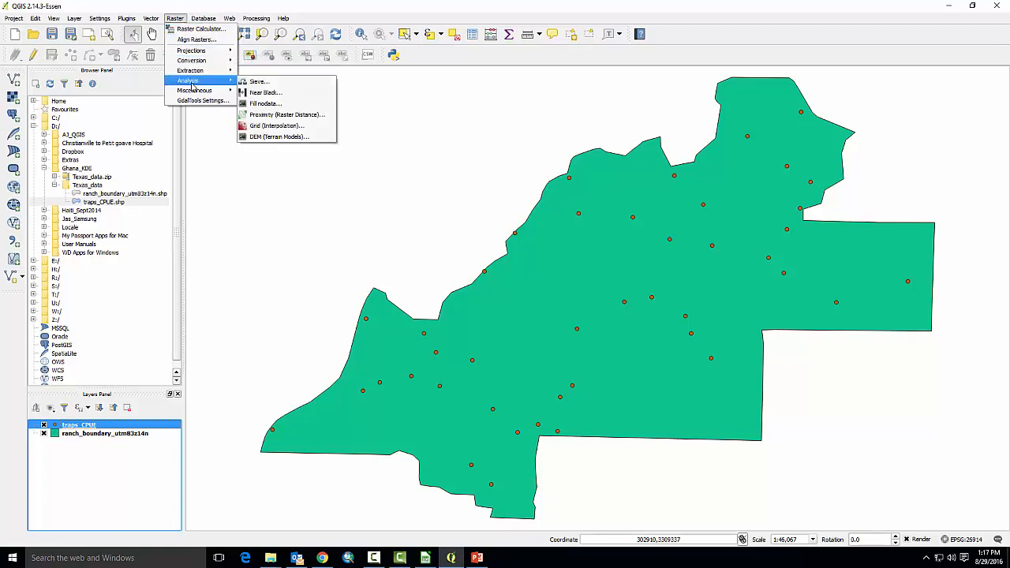
mouse_move(146, 18)
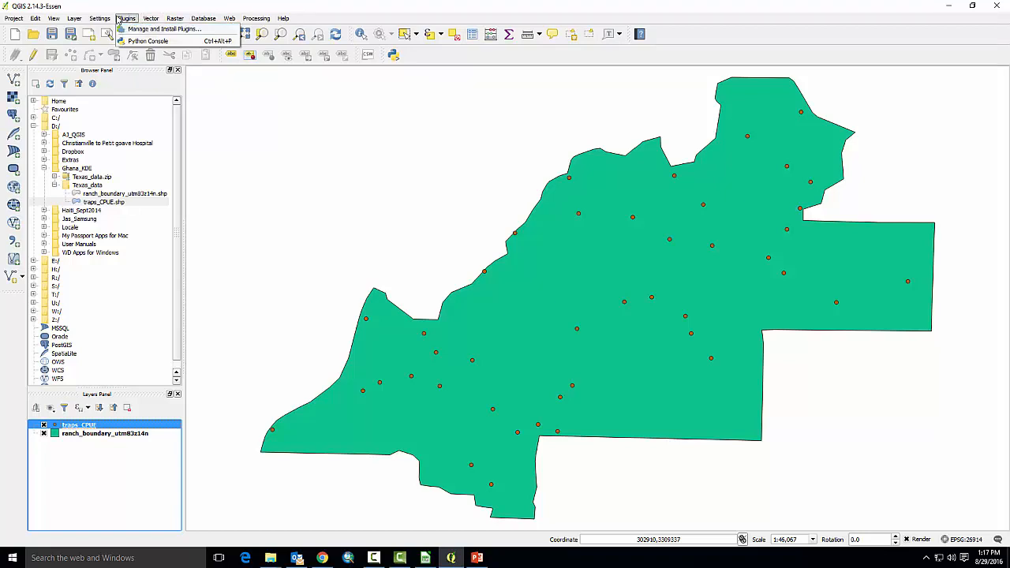
click(142, 29)
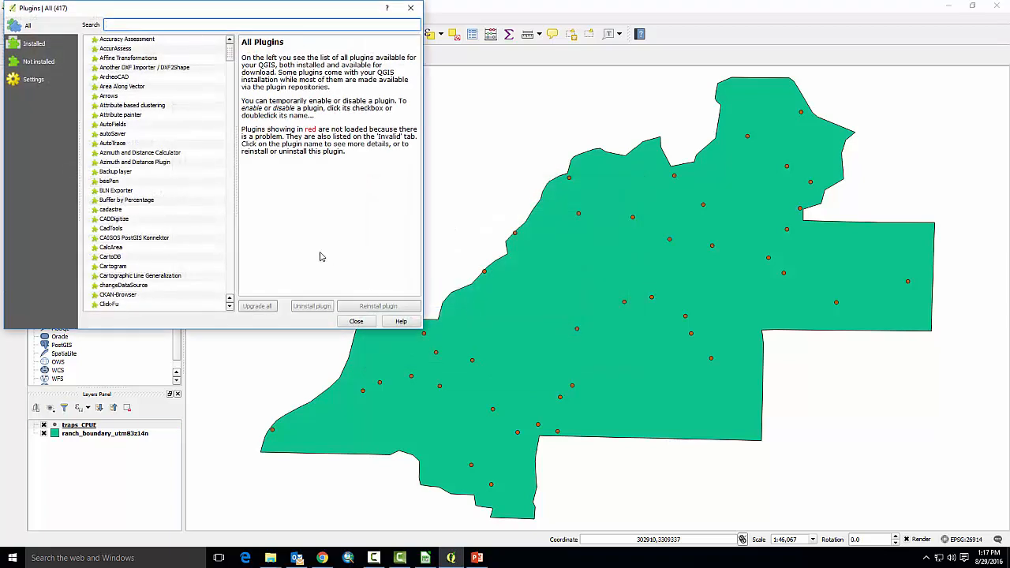
text(heat)
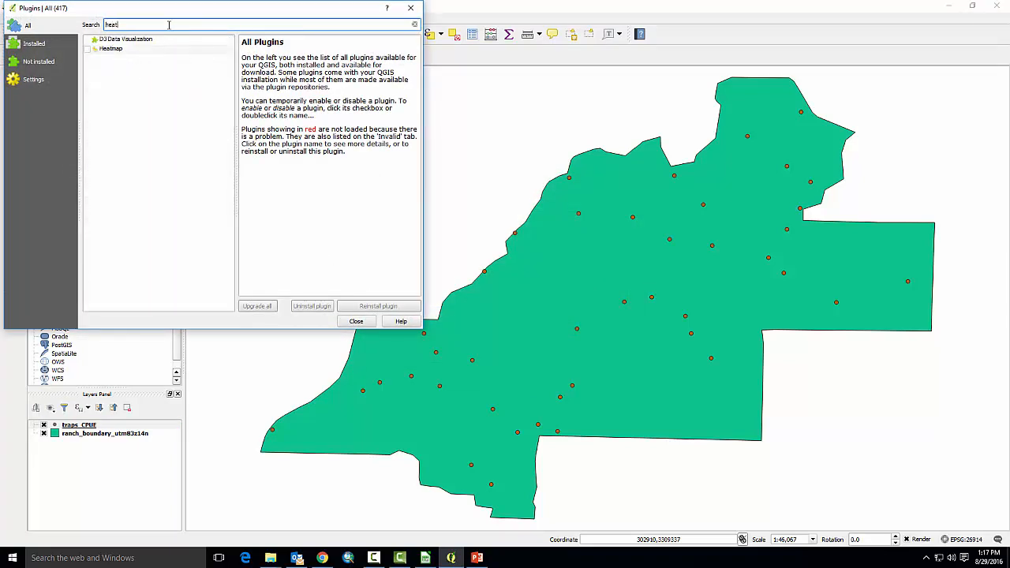
click(88, 49)
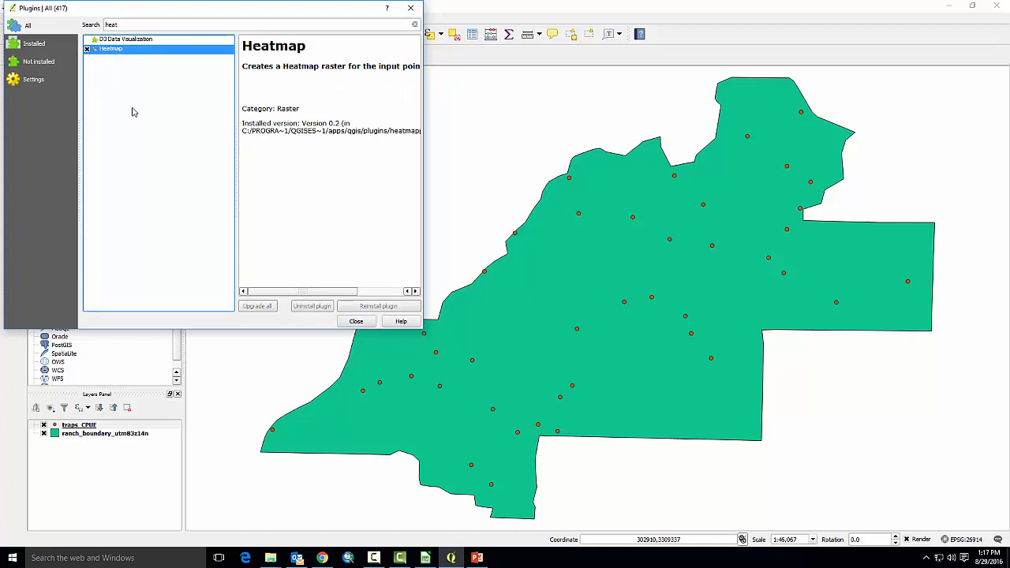
click(88, 49)
click(116, 39)
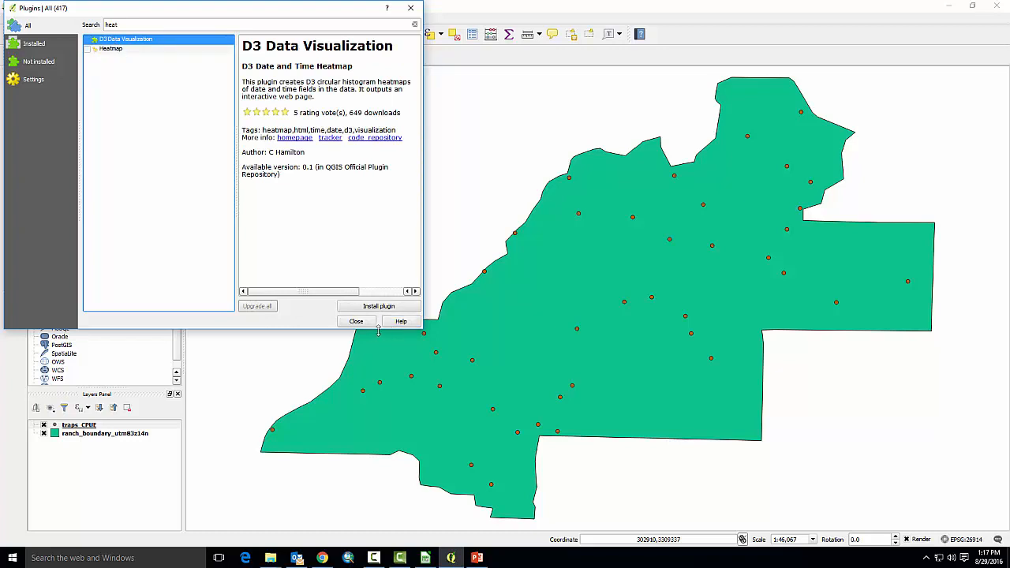
click(87, 50)
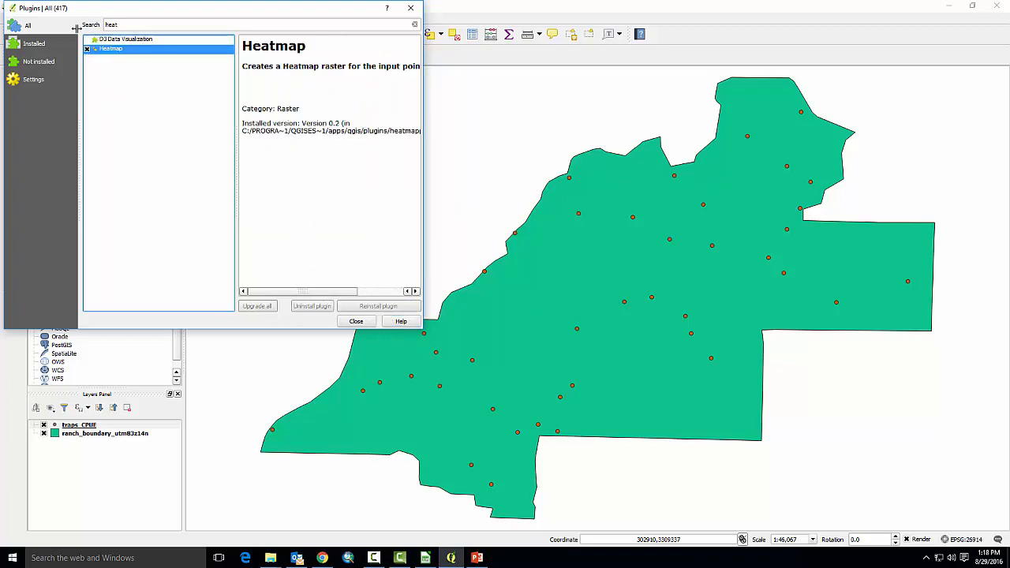
click(88, 51)
Install the D3 Data Visualization plugin and enable the Heatmap plugin.
click(120, 40)
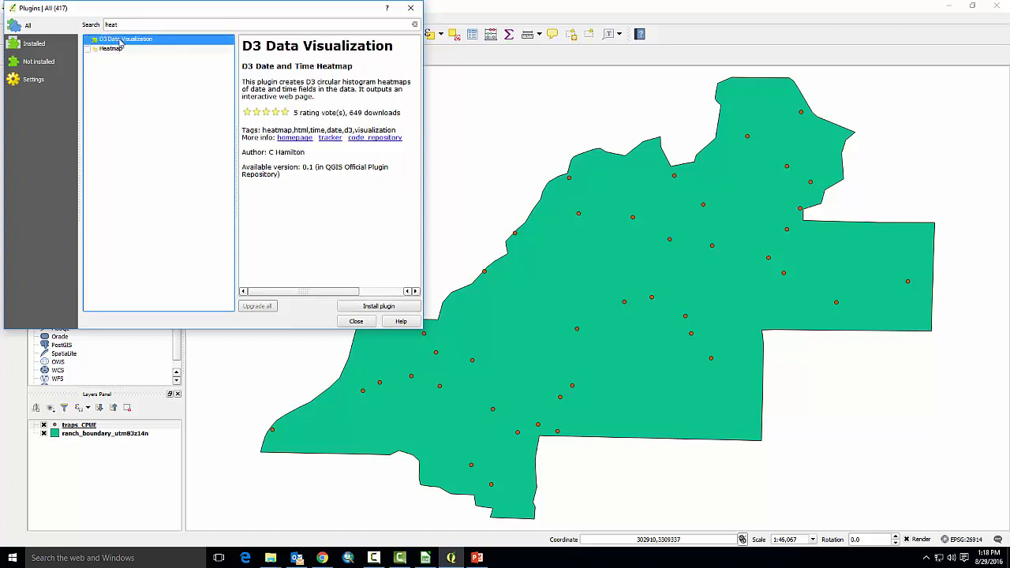
click(370, 308)
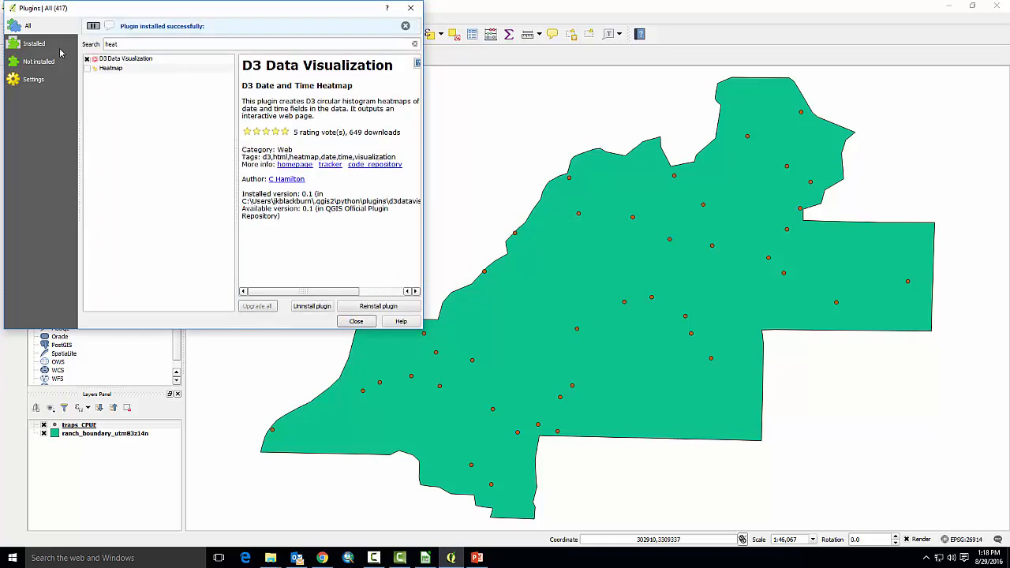
click(87, 68)
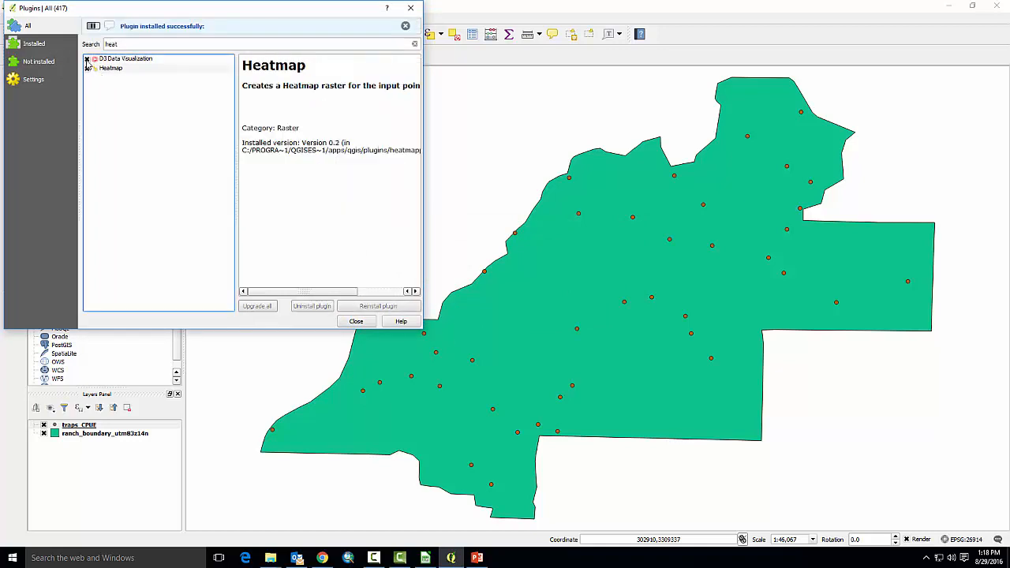
Disable the D3 Data Visualization plugin, check the installed plugins and close the plugin manager.
click(88, 59)
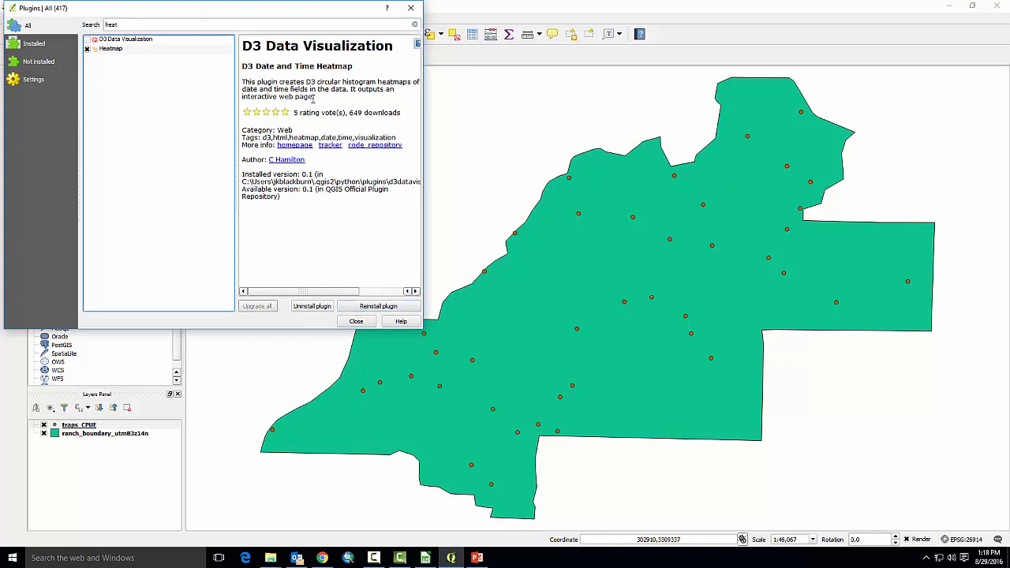
click(133, 50)
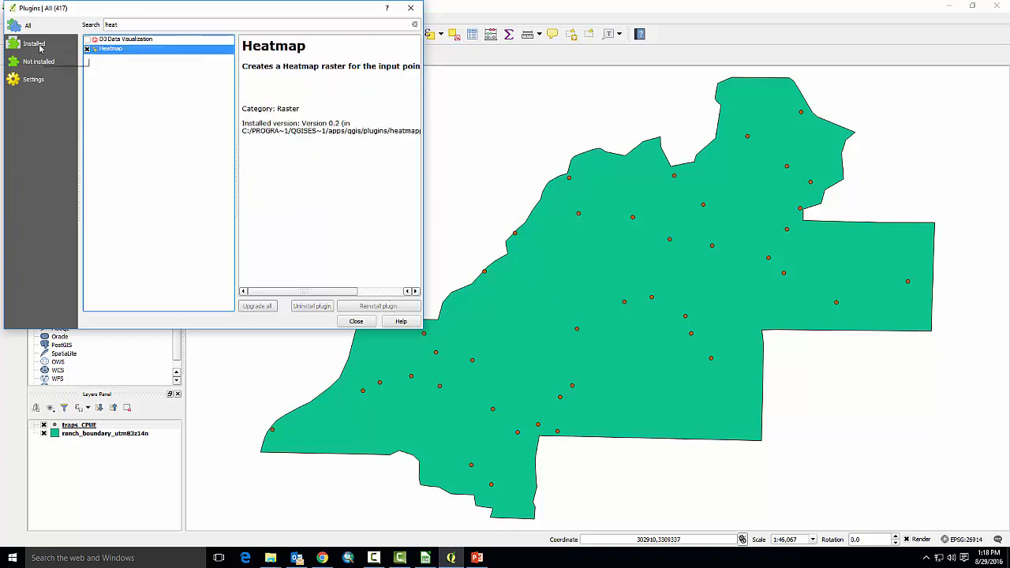
click(70, 46)
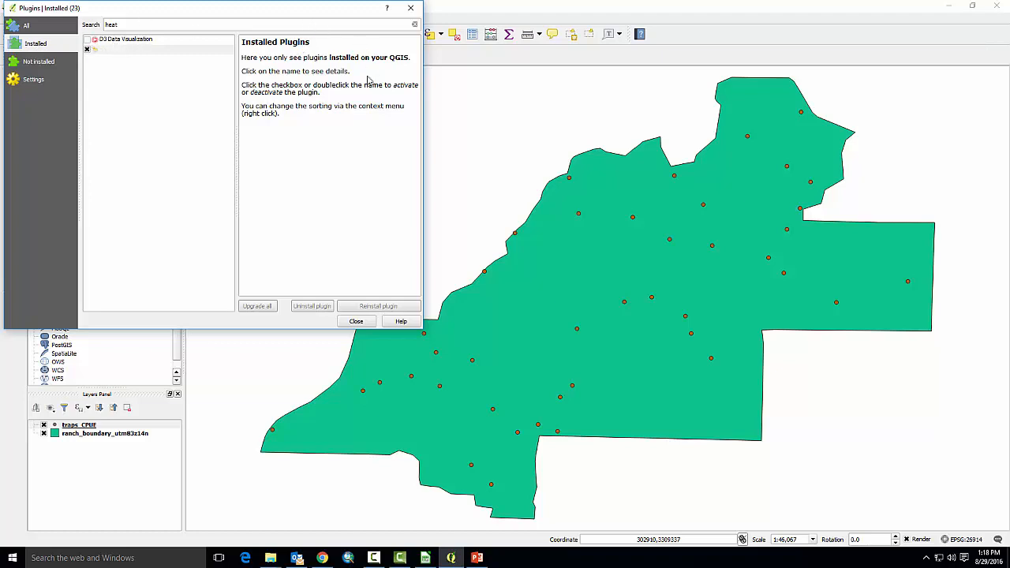
click(411, 10)
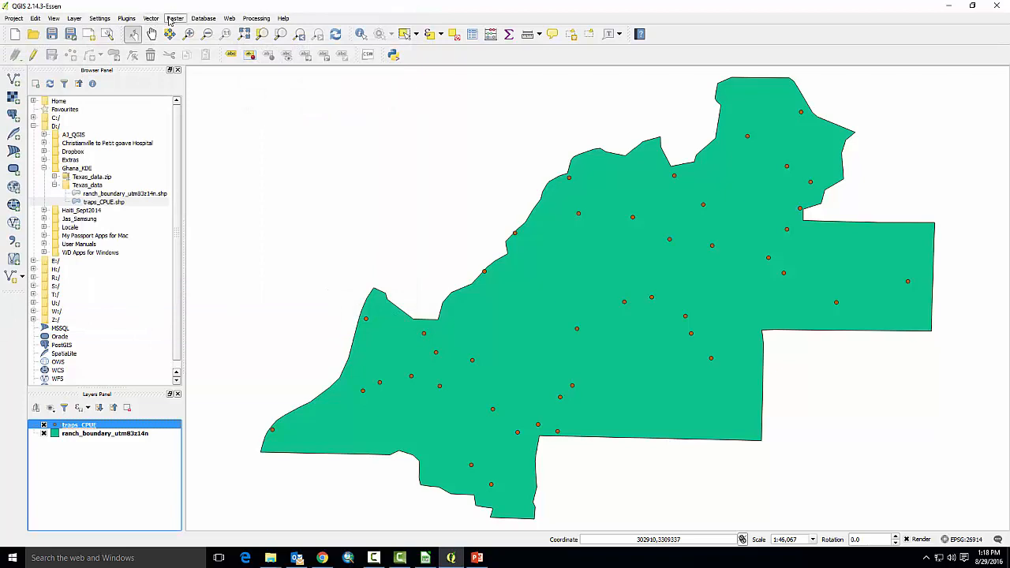
Review the Heatmap plugin's settings for traps_CPUE, close its dialog and switch to the PowerPoint presentation.
click(172, 19)
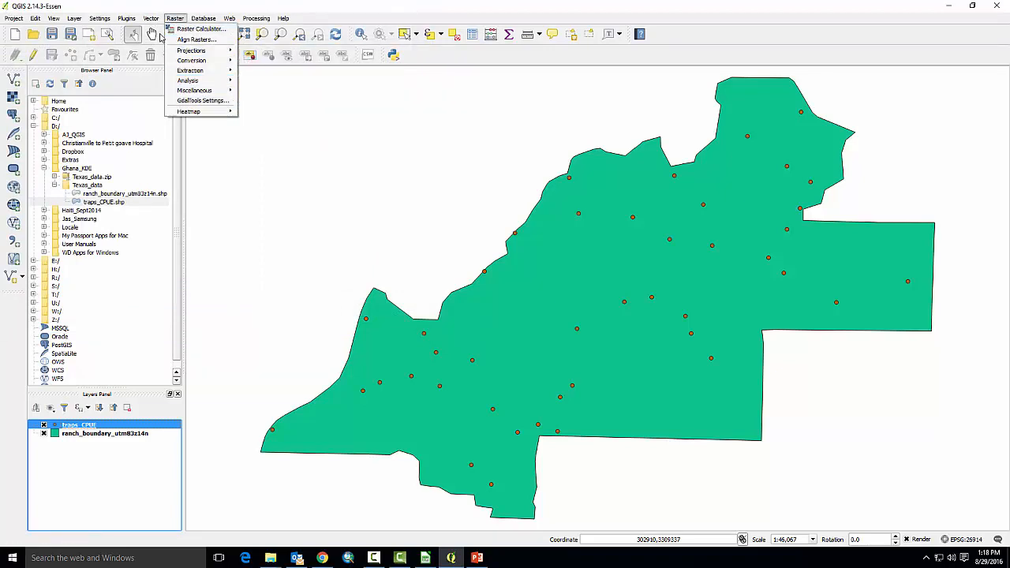
mouse_move(203, 118)
click(268, 114)
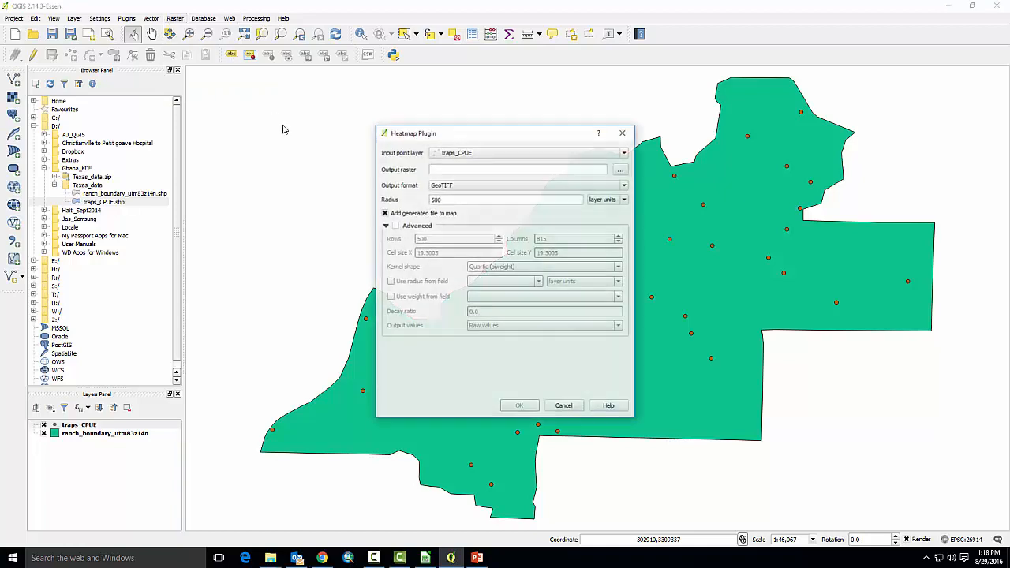
click(623, 136)
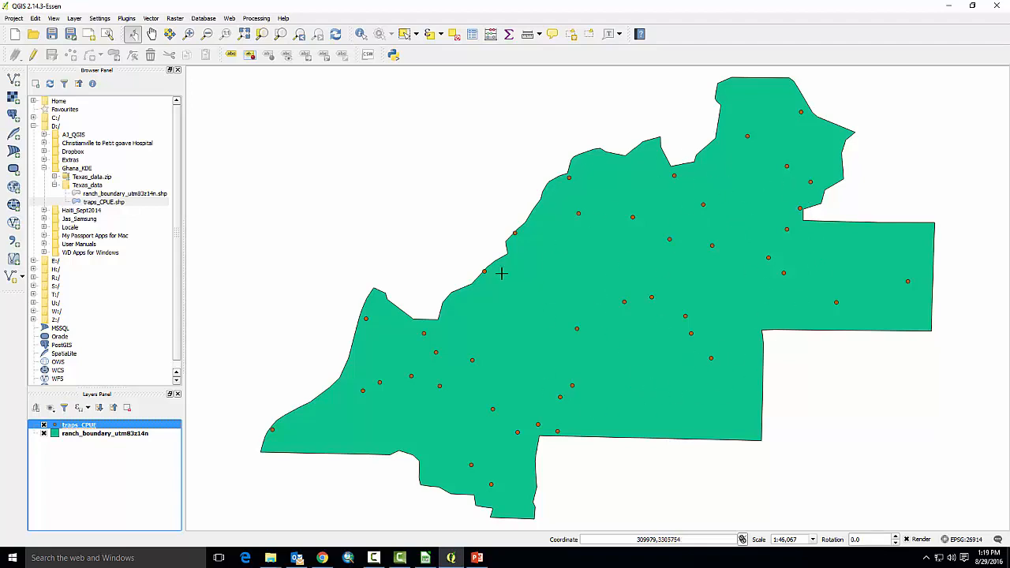
click(476, 557)
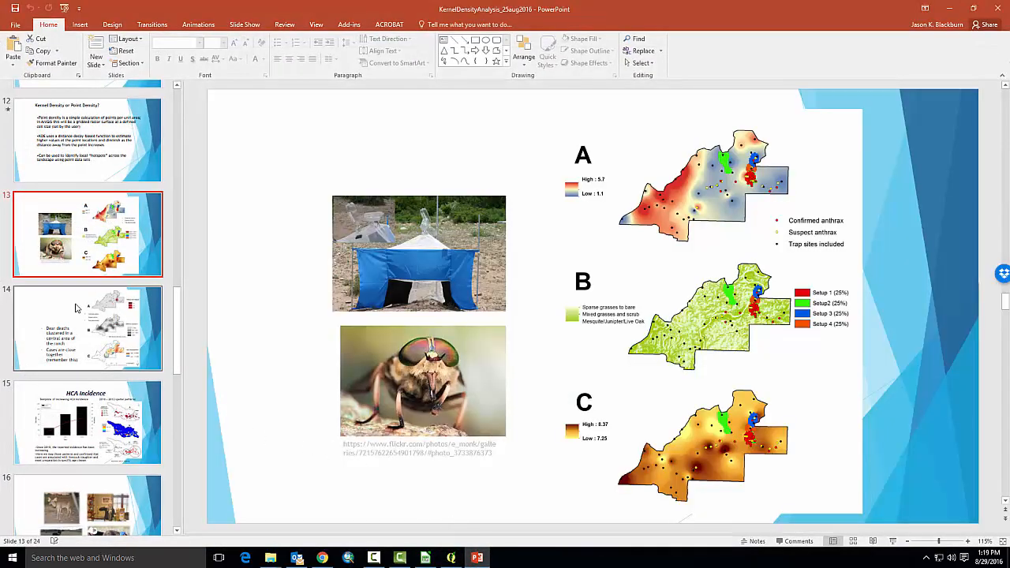
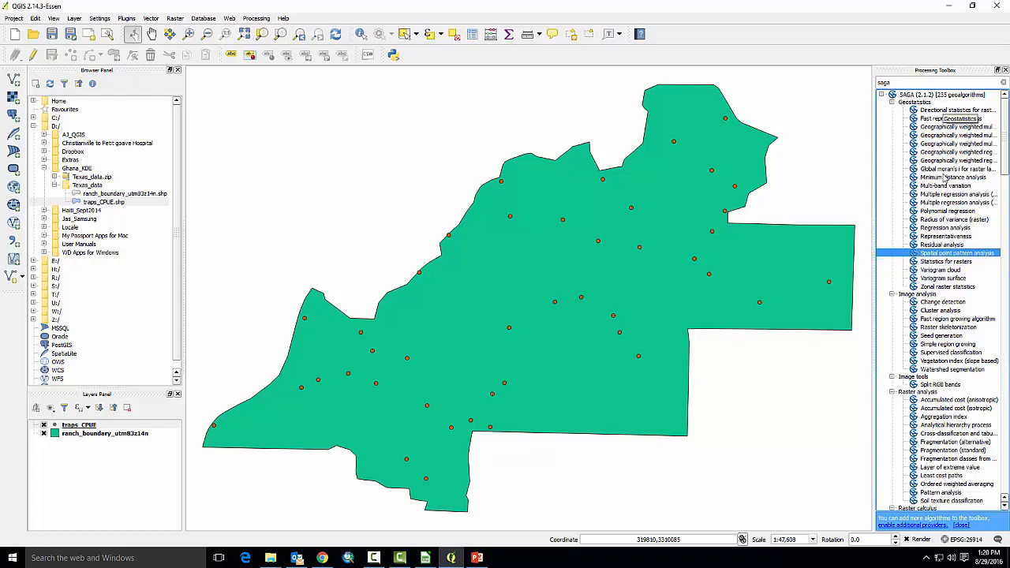
Open SAGA's Spatial point pattern analysis with traps_CPUE as the points layer.
double_click(947, 253)
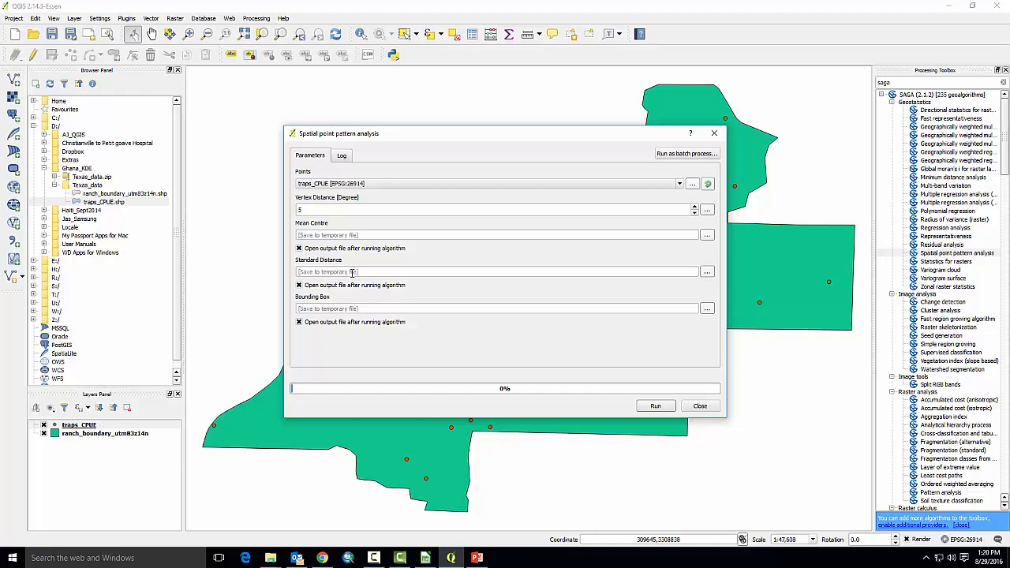
click(677, 185)
click(588, 198)
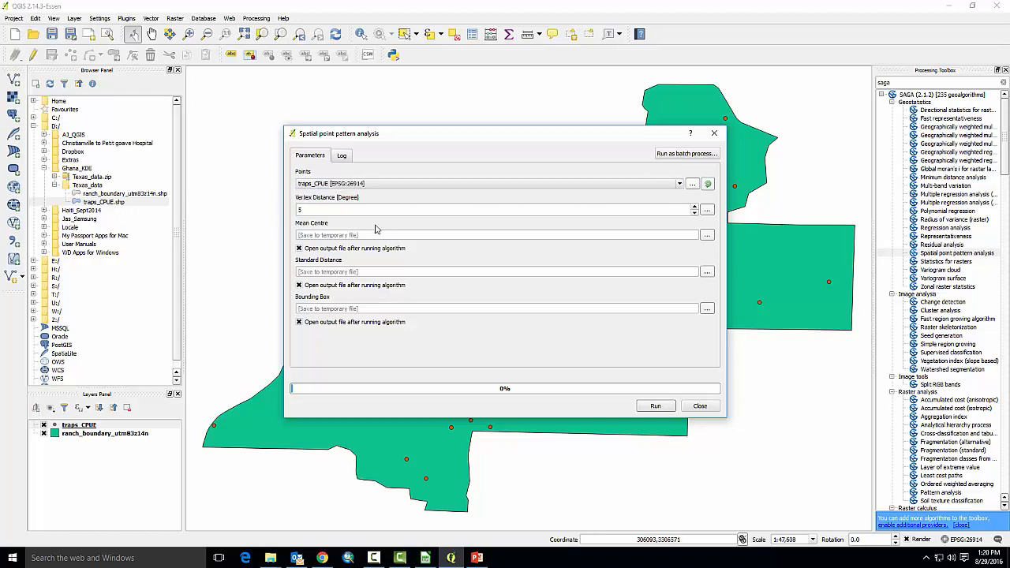
Choose to save the Mean Centre output to a file and browse to the D:/Ghana_KDE folder.
click(707, 235)
click(727, 251)
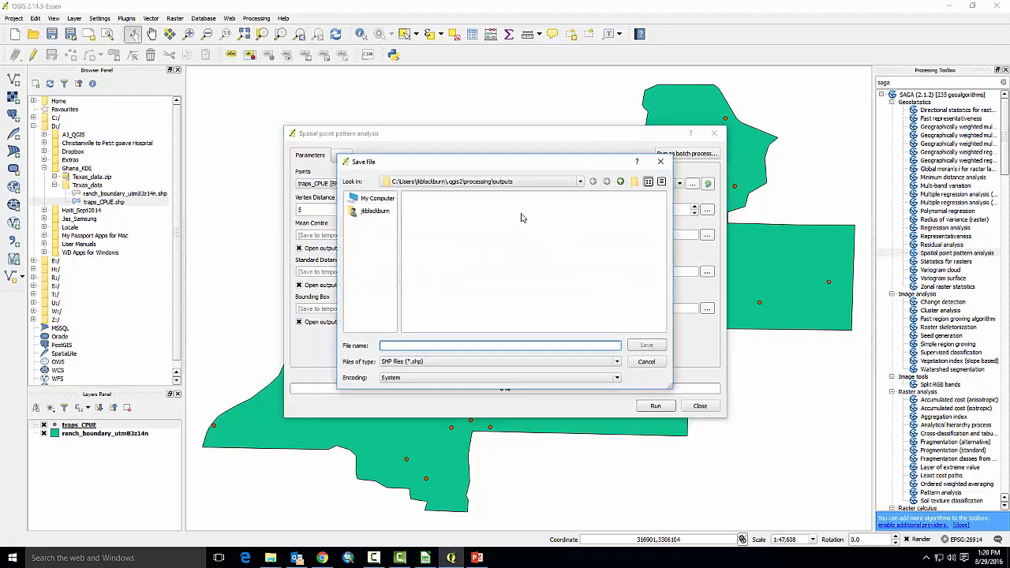
click(580, 182)
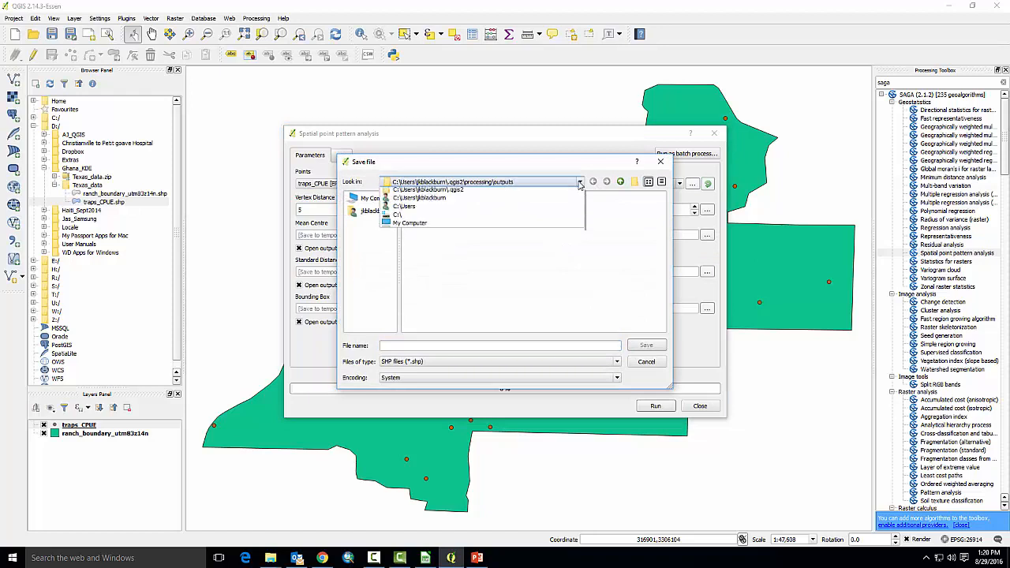
click(430, 243)
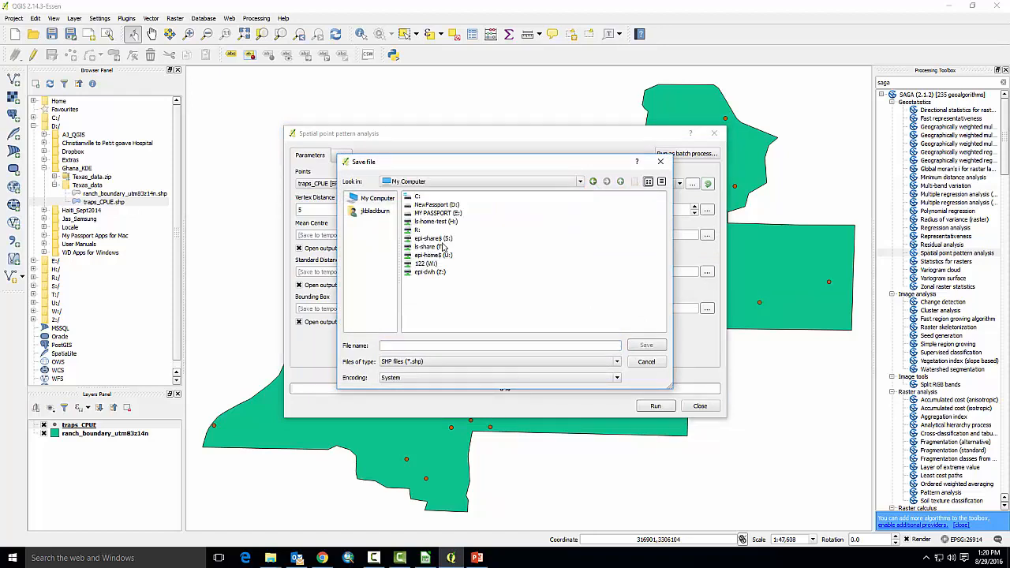
double_click(441, 205)
double_click(429, 230)
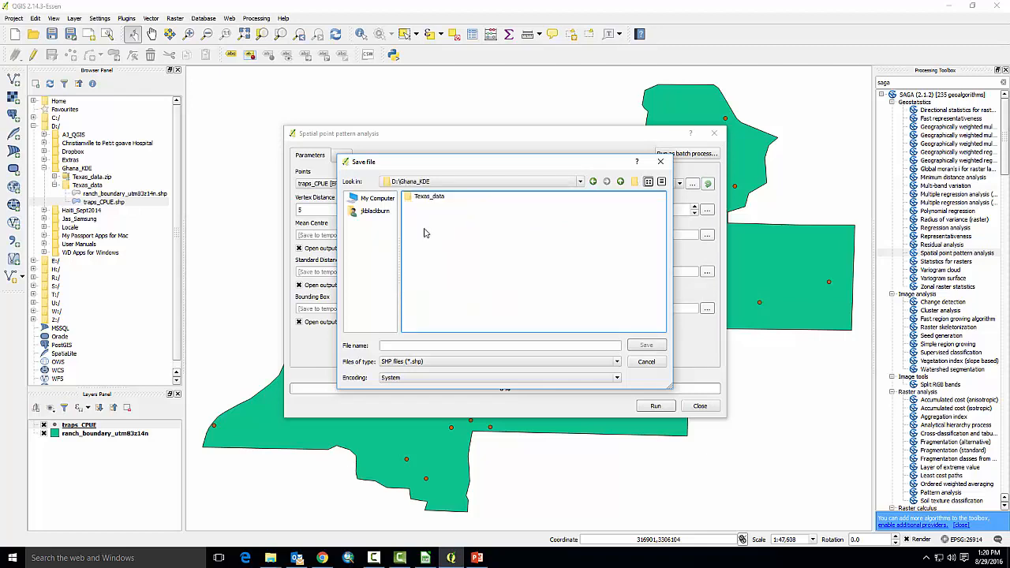
Create a folder named "shapefiles" inside Ghana_KDE and open it.
click(634, 182)
text(shapefil)
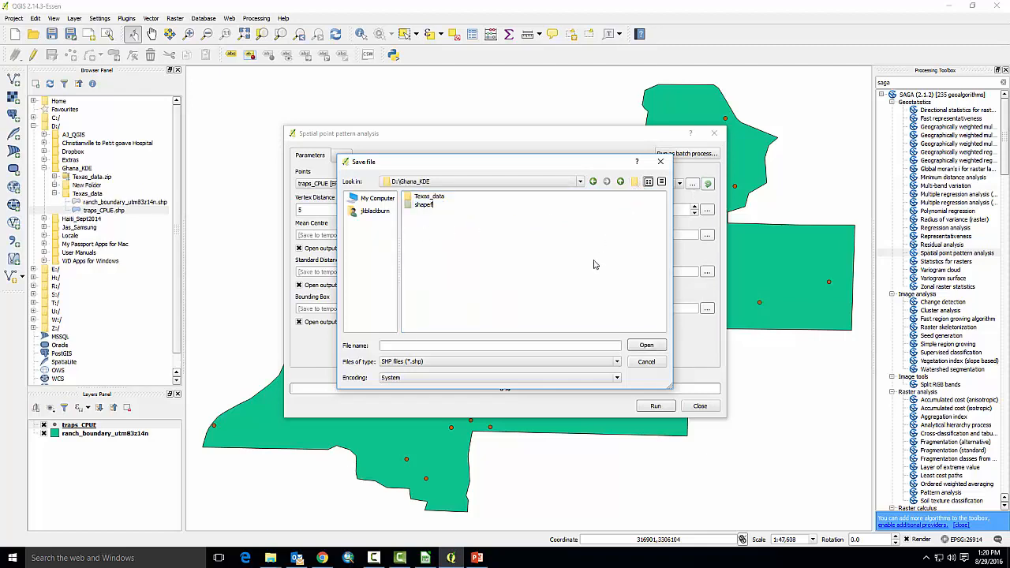
text(es)
click(451, 249)
double_click(426, 206)
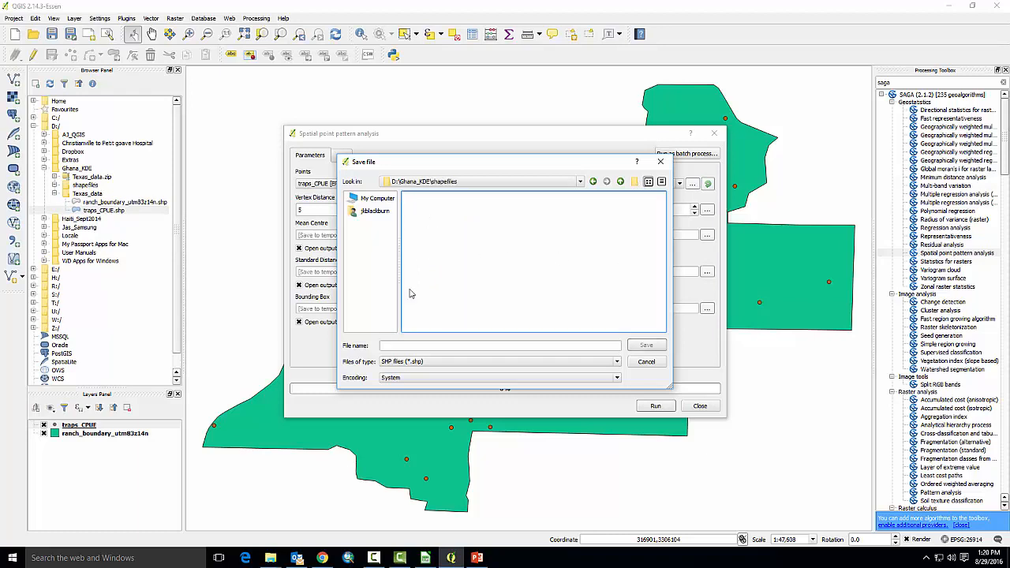
Save the Mean Centre output as Traps_mean in the shapefiles folder.
click(385, 345)
text(C)
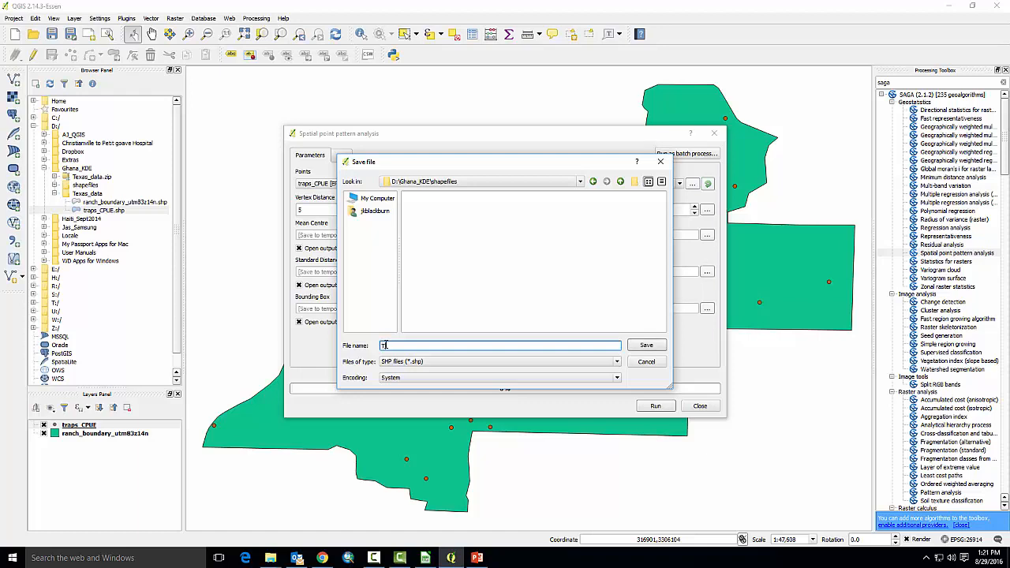
key(BackSpace)
text(Cen)
key(BackSpace)
key(BackSpace)
key(BackSpace)
text(traps_mean)
click(641, 350)
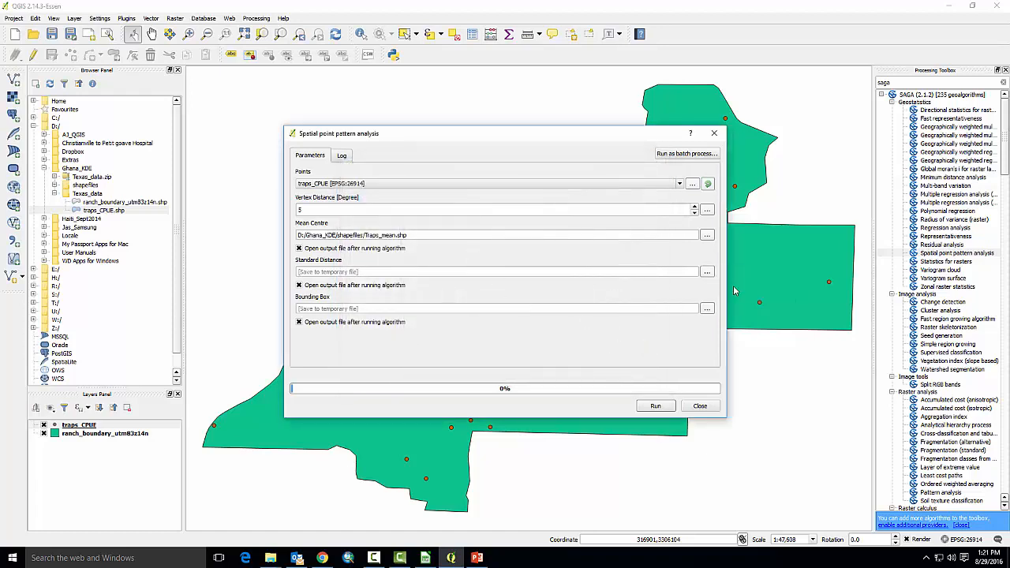
Set the Standard Distance output to traps_StandDist in the shapefiles folder.
click(707, 272)
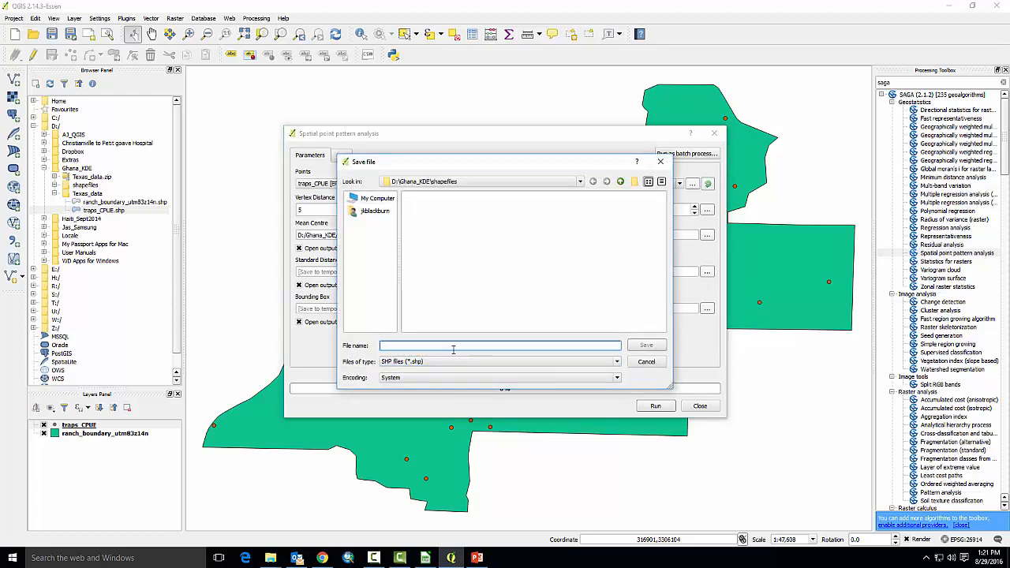
text(traps_Std)
text(ndDist)
click(644, 346)
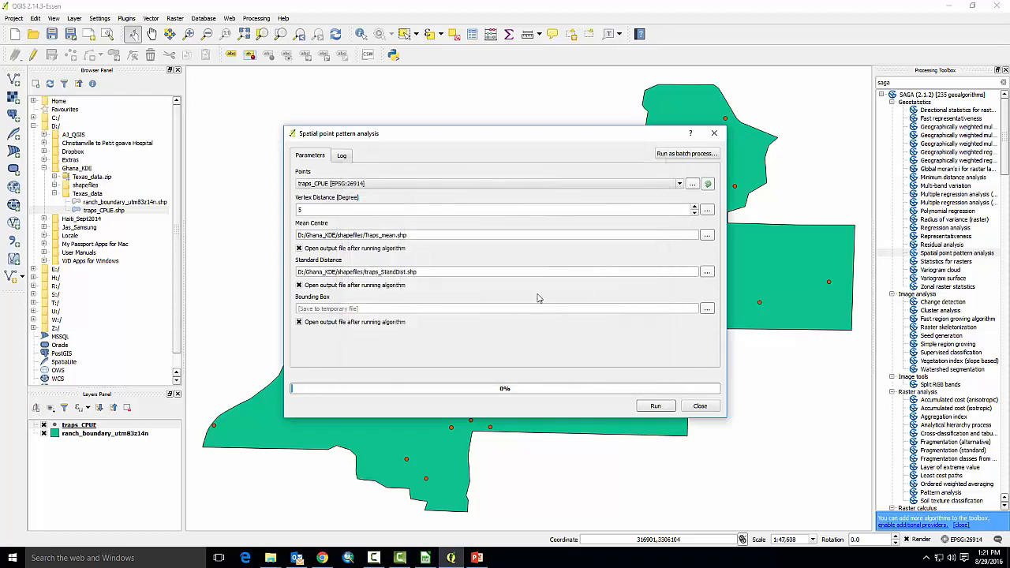
Run the spatial point pattern analysis with the Bounding Box output not opened after running.
click(299, 322)
click(663, 407)
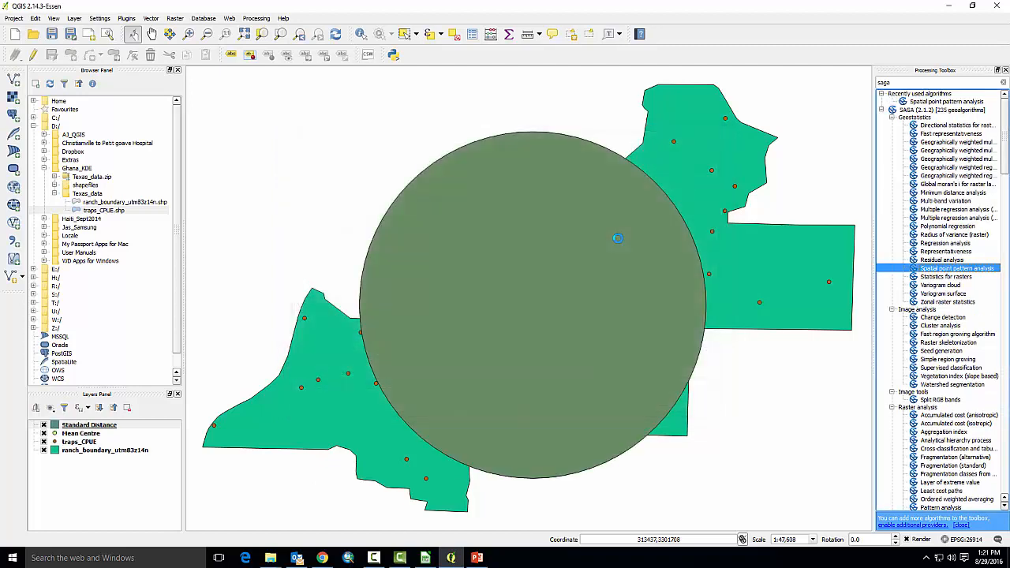
Reorder the layers so traps_CPUE is on top, followed by Mean Centre and Standard Distance.
click(81, 435)
drag(81, 435, 80, 422)
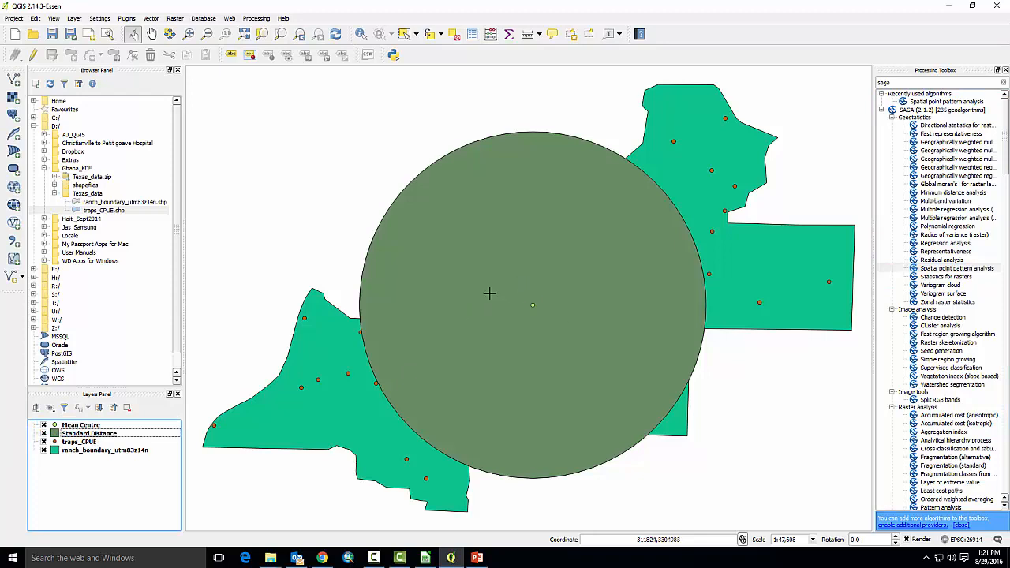
drag(69, 444, 77, 422)
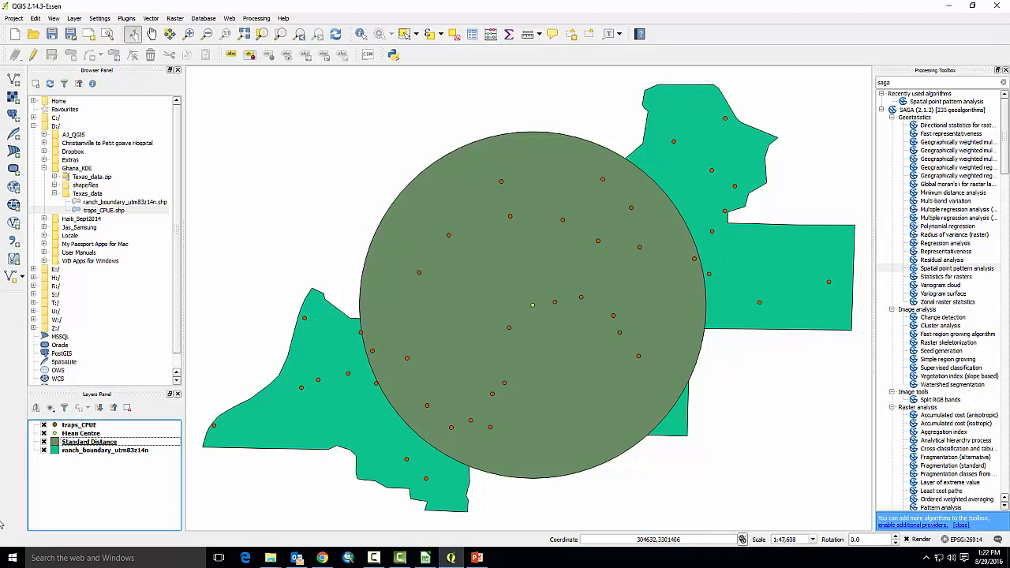
Examine the Standard Distance layer's attribute table for the point count and standard distance, and close it.
right_click(69, 447)
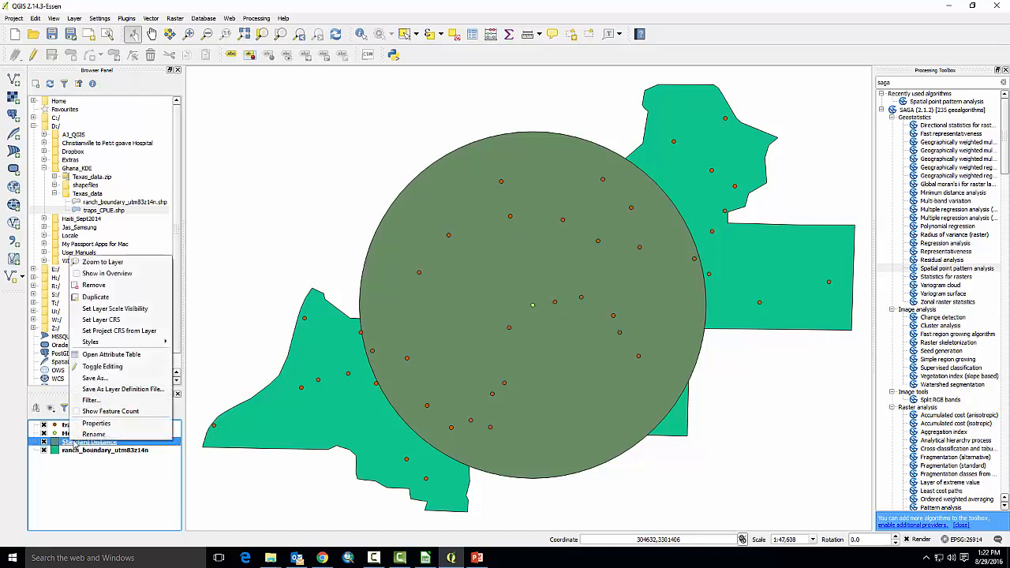
click(140, 355)
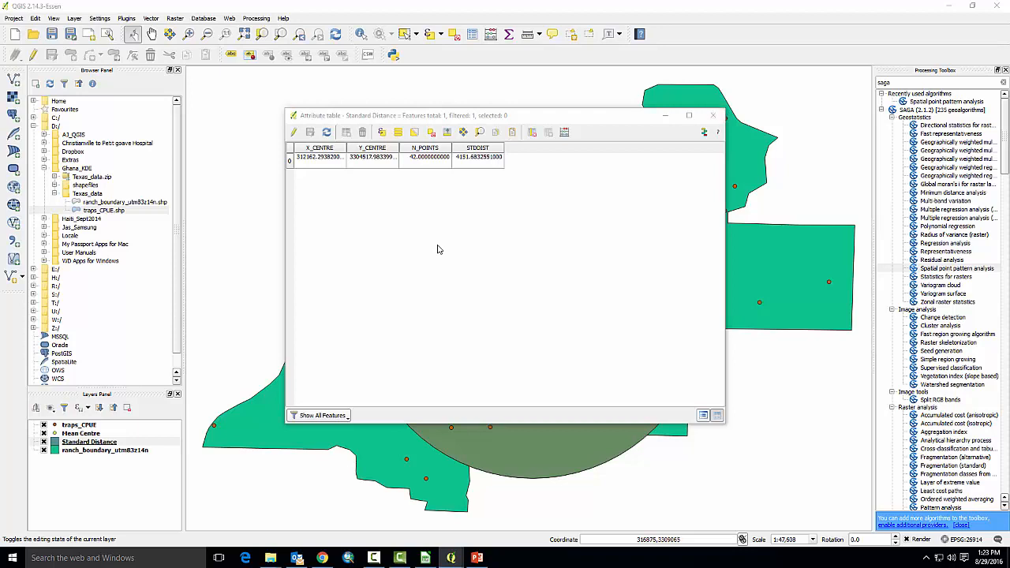
click(439, 249)
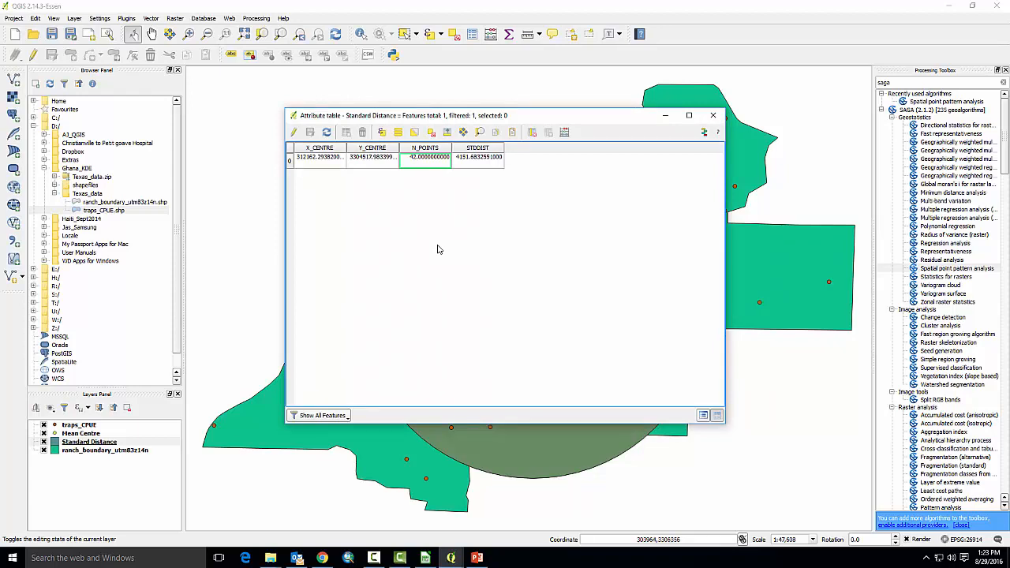
click(714, 115)
Check the trap records in the traps_CPUE attribute table and close it.
right_click(77, 434)
click(118, 344)
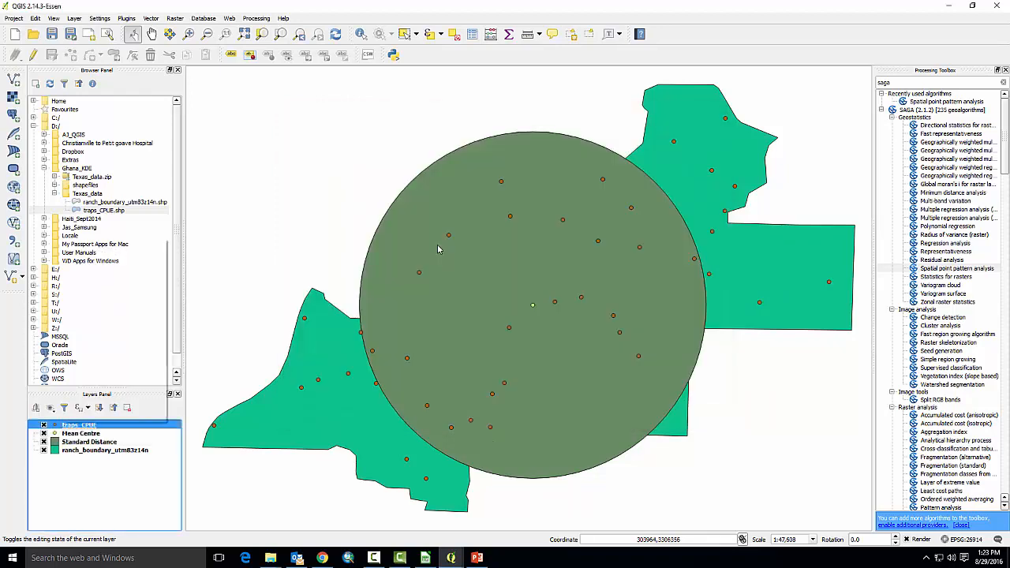
right_click(67, 424)
click(106, 336)
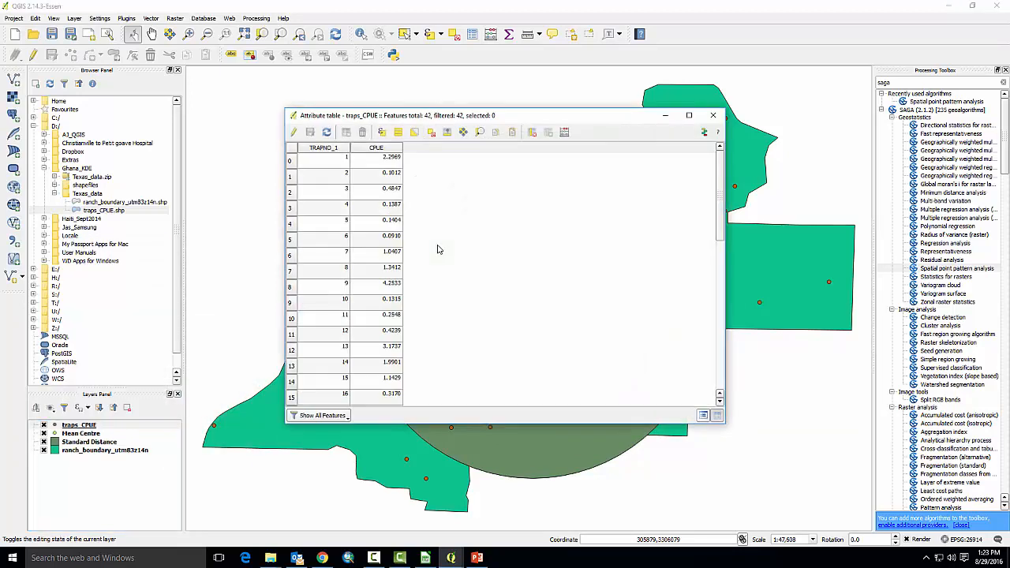
click(714, 115)
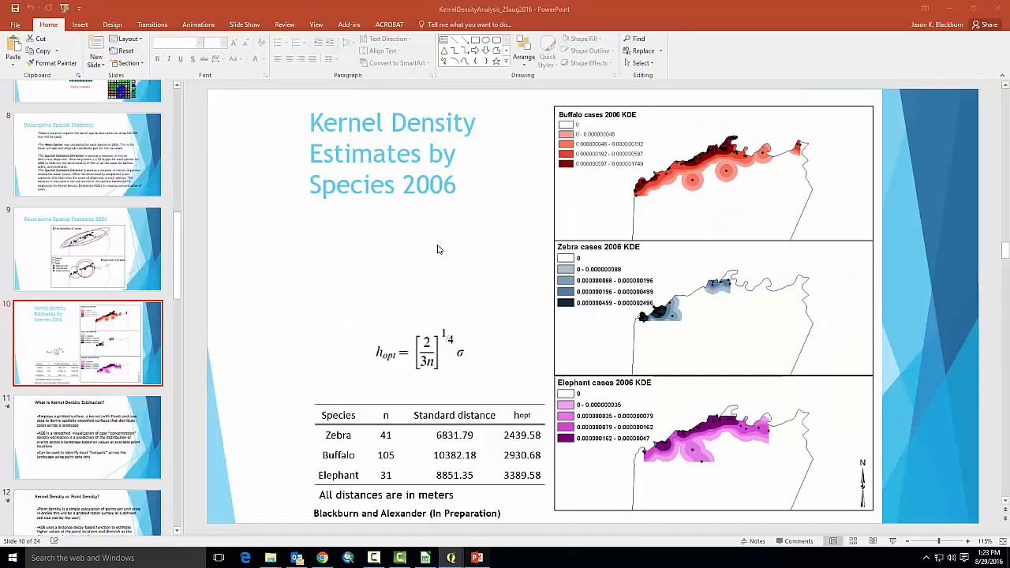
Switch to the blank LibreOffice Calc spreadsheet and enter the header "Species" in A1 and "traps" in A2.
key(alt+Tab)
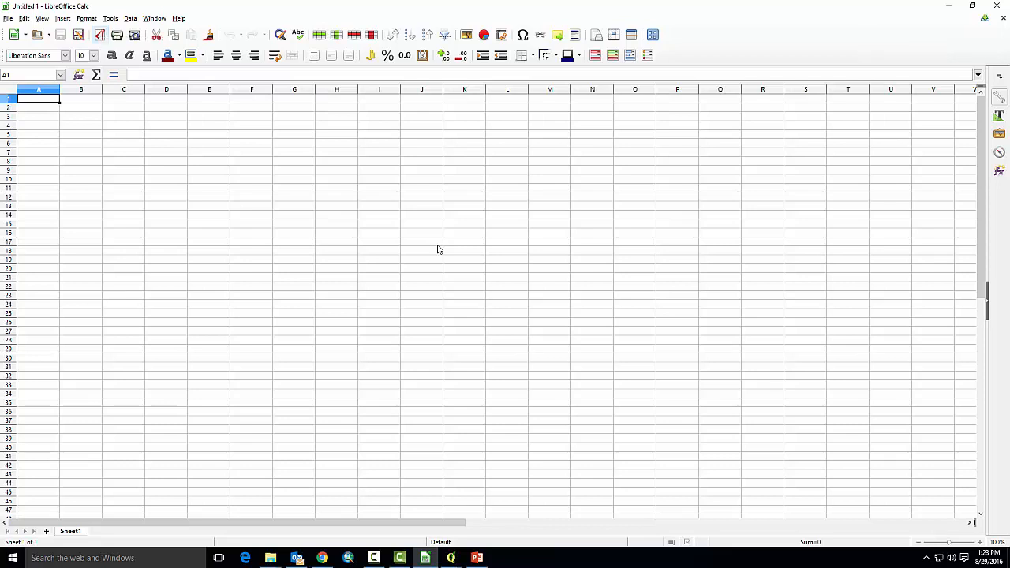
text(Species)
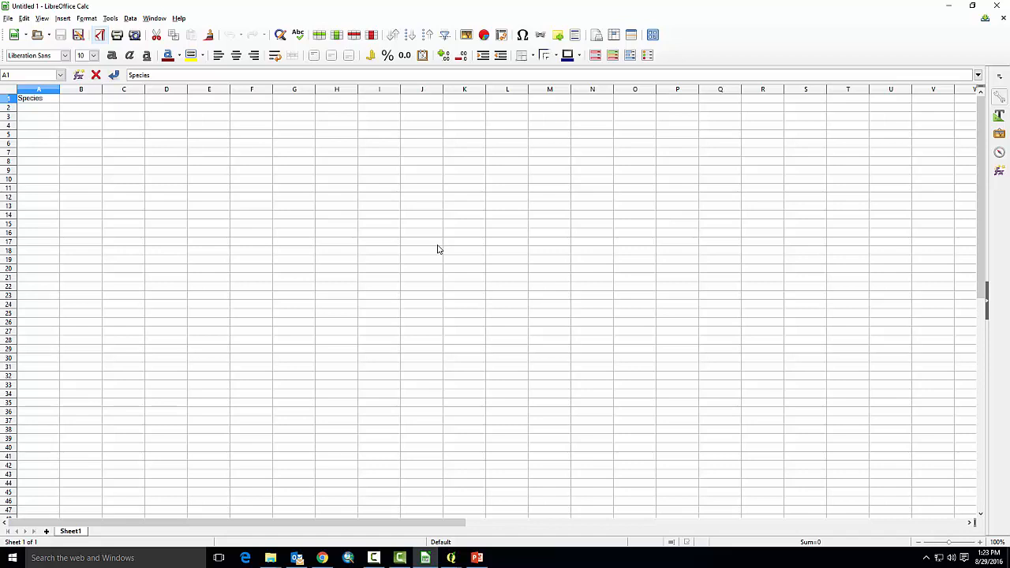
key(Tab)
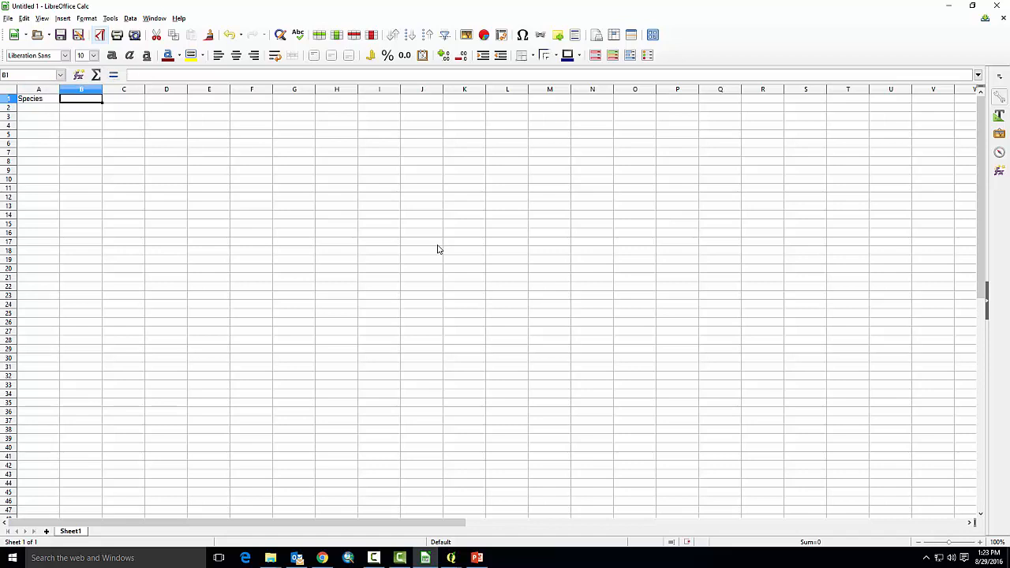
key(Return)
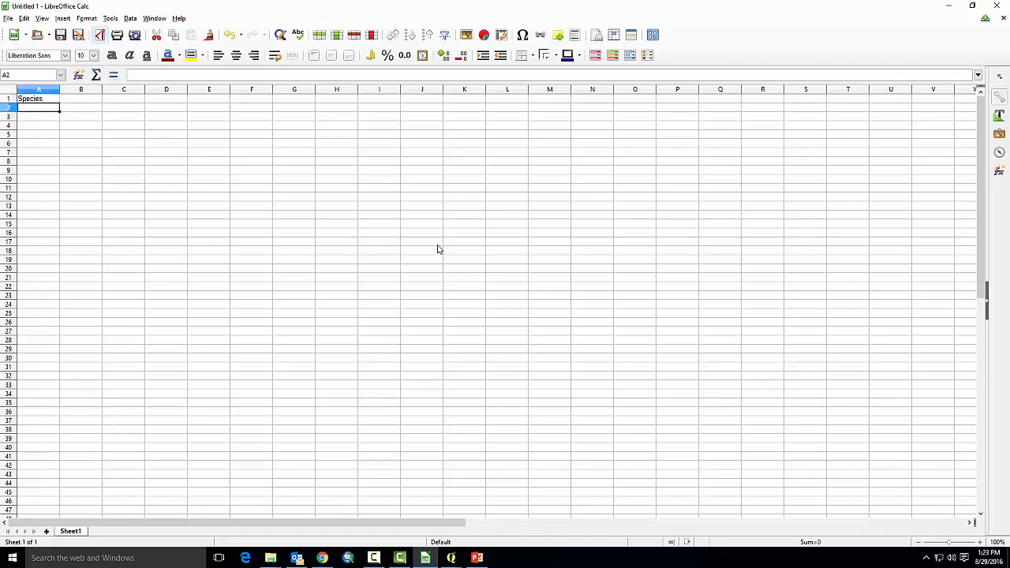
text(traps)
key(Tab)
key(Up)
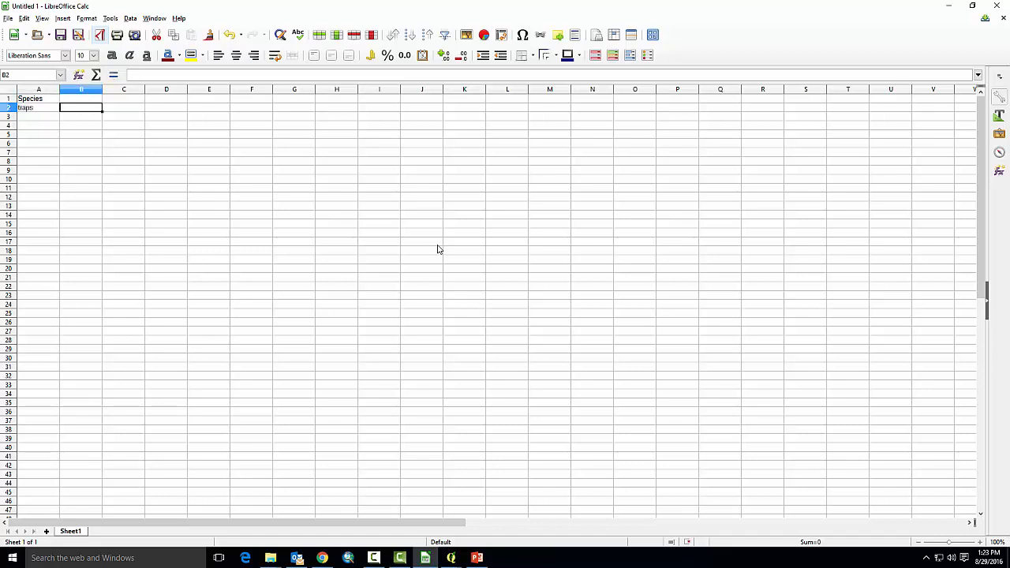
Enter the header "sample_size" in B1 and the value 42 in B2.
text(sampl)
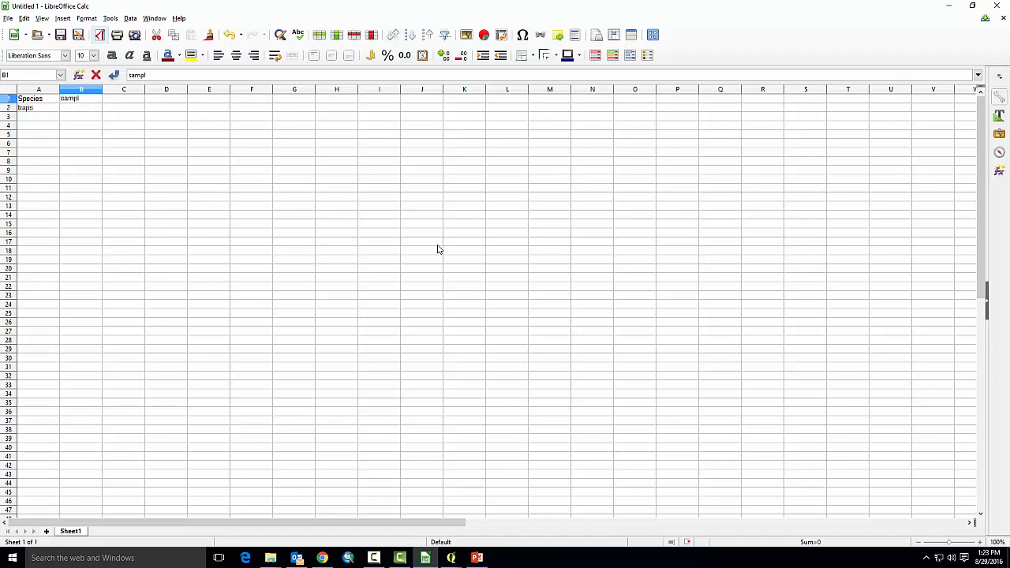
text(e_size)
key(Tab)
key(Return)
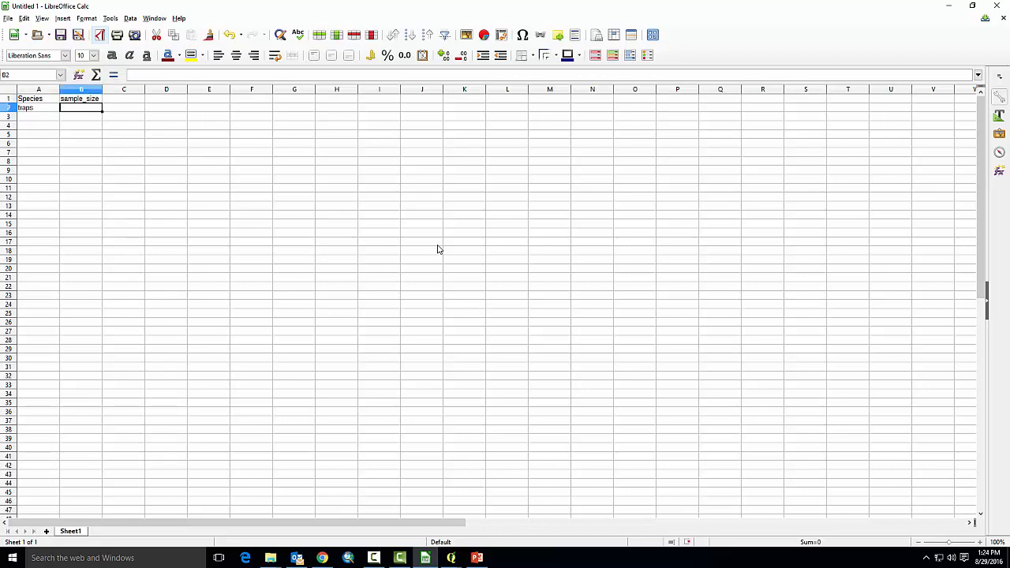
text(42)
key(Tab)
Enter the header "Stand_dist" in C1 and the value 4151.68 in C2.
key(Up)
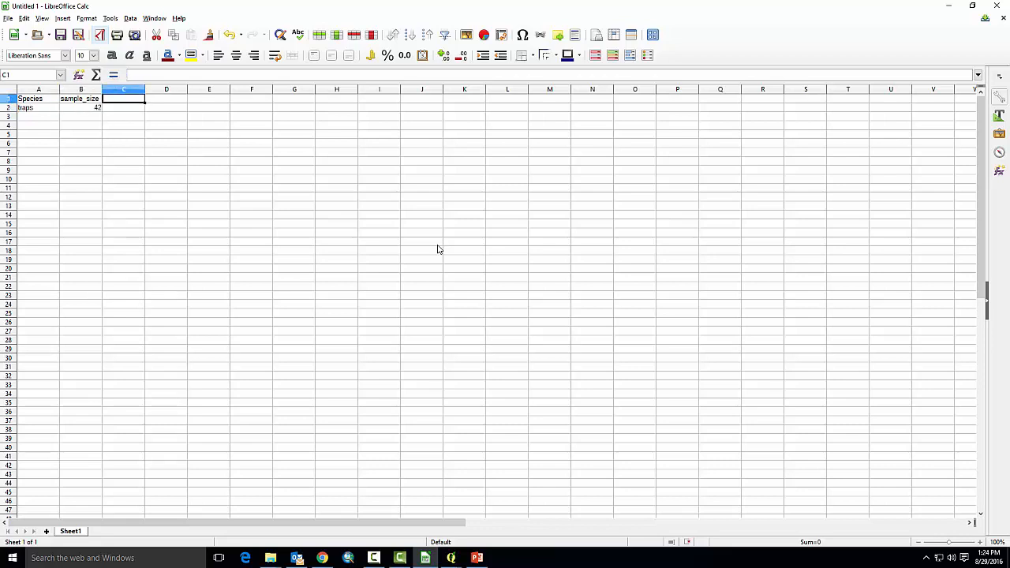
text(Stand_)
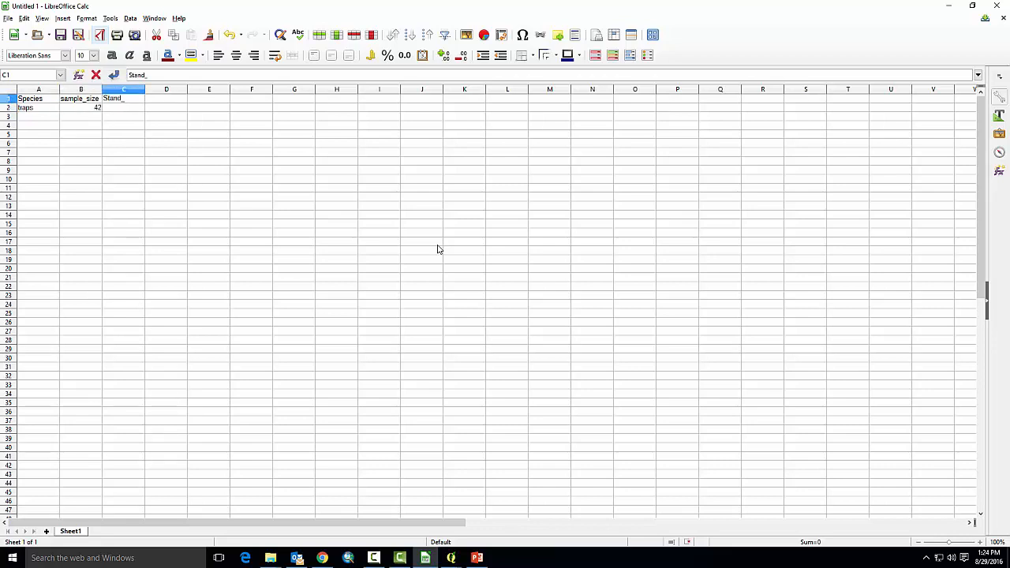
text(dist)
key(Return)
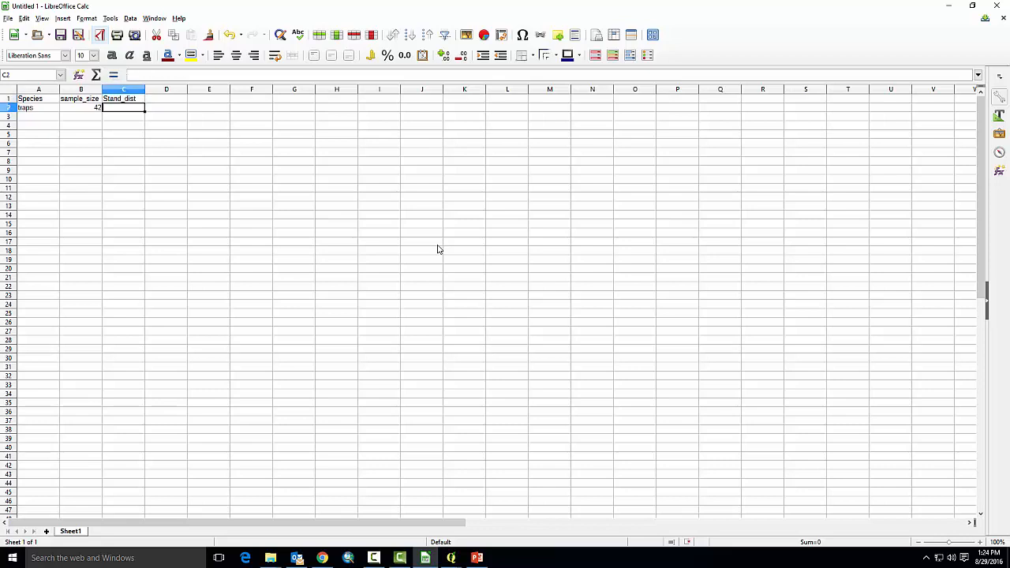
text(4151.68)
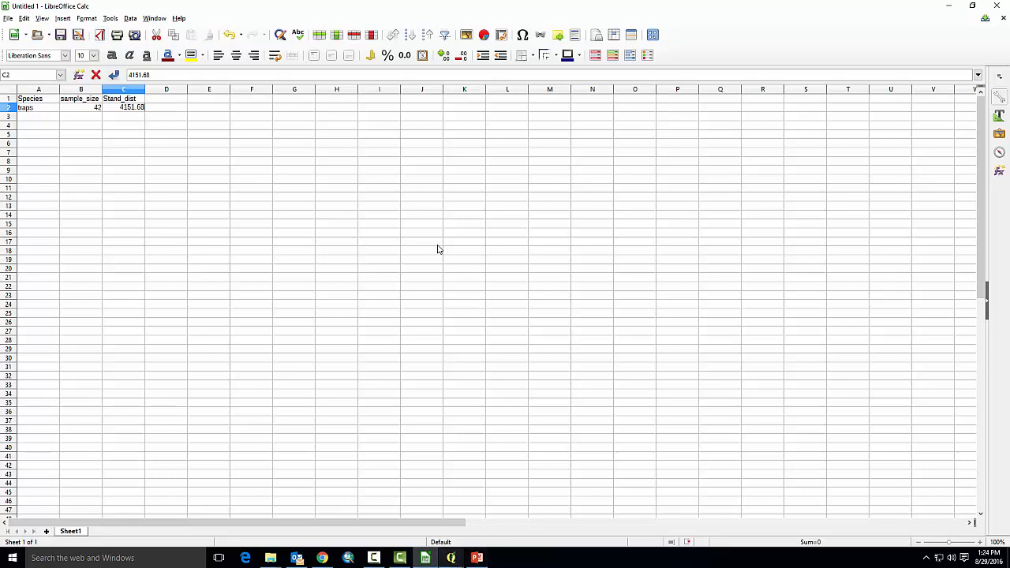
Check the point count and standard distance in QGIS's Standard Distance attribute table, and close the table.
click(451, 558)
click(507, 513)
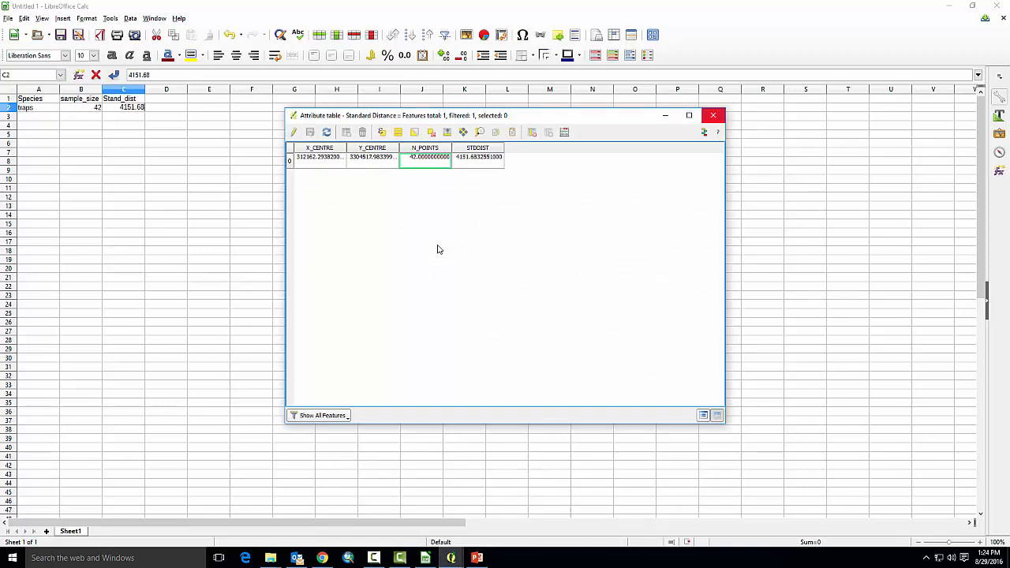
click(713, 115)
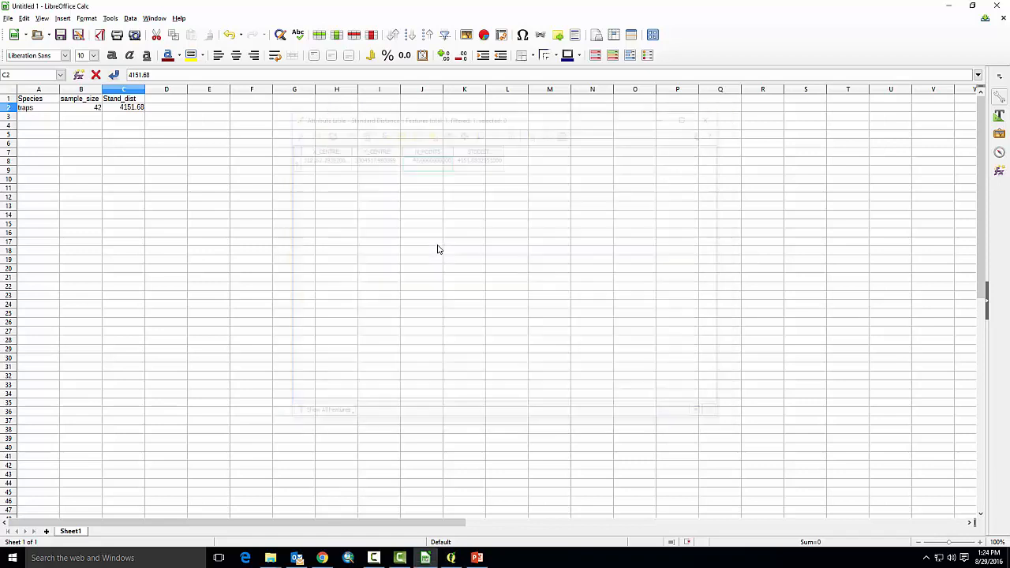
Add the header "hopt" in D1 of the LibreOffice Calc sheet.
click(166, 98)
text(o)
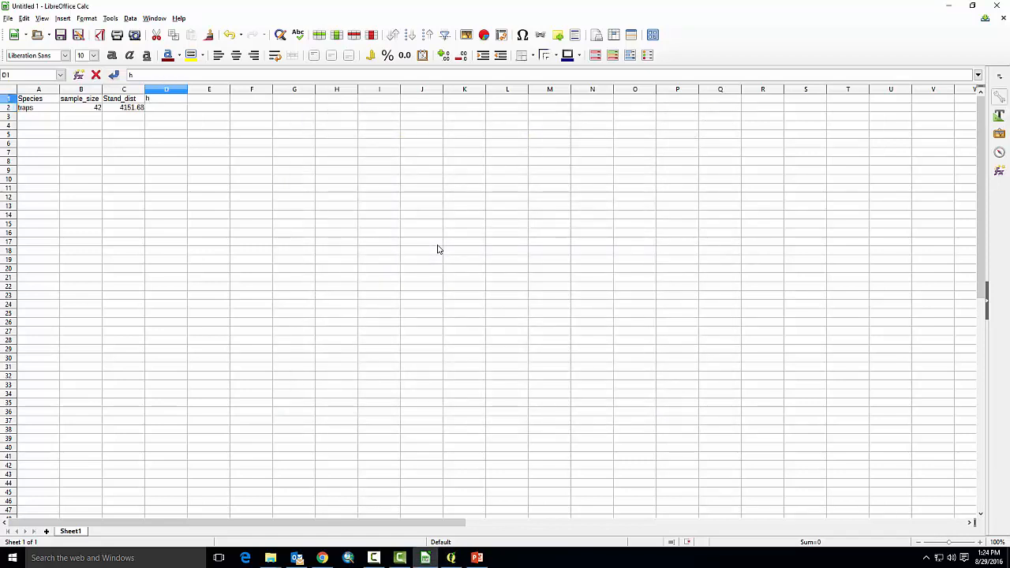
text(oot)
key(Return)
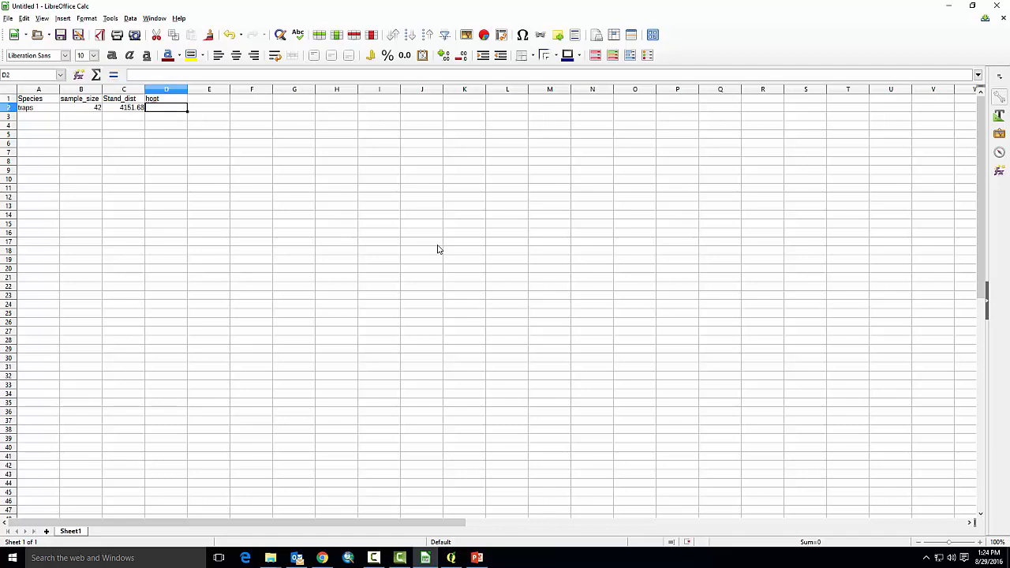
Enter the formula =(2/(3*B2)^(1/4))*C2 in D2, checking it against the hopt equation on the PowerPoint slide.
text(=((2/()
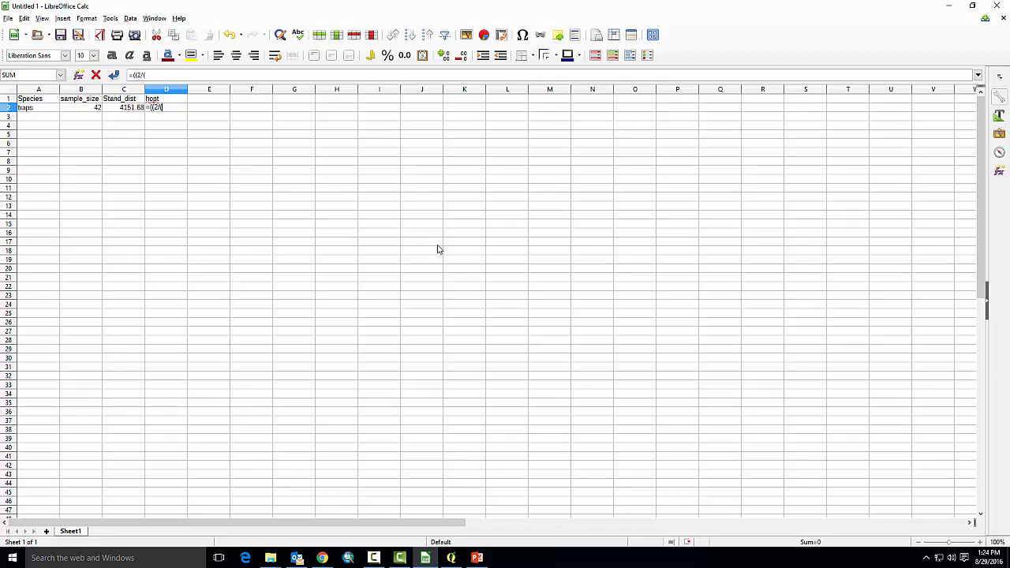
text(3*)
key(Left)
key(Left)
text())
text())
key(BackSpace)
text())
key(BackSpace)
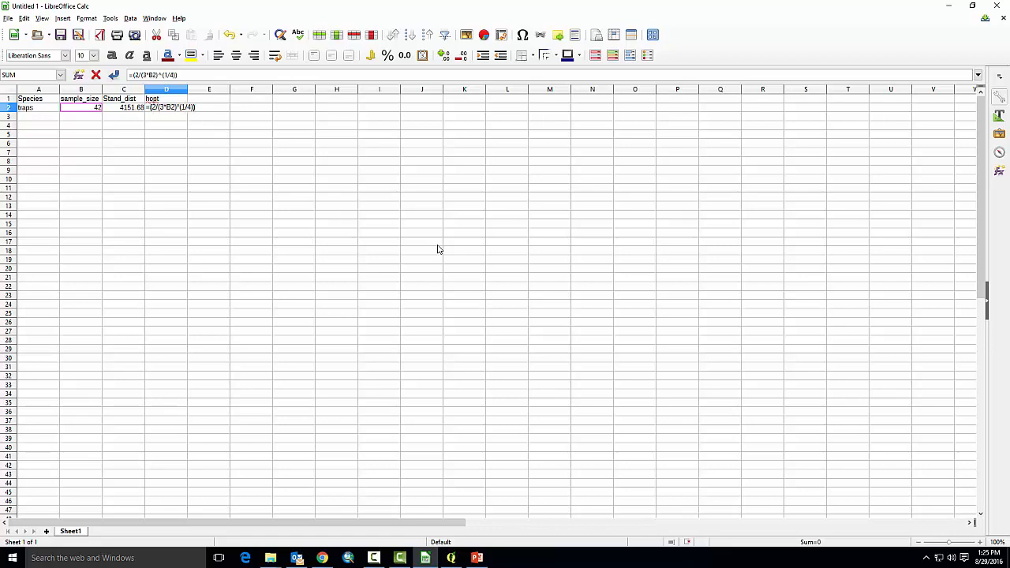
text(*)
key(Left)
drag(187, 74, 127, 74)
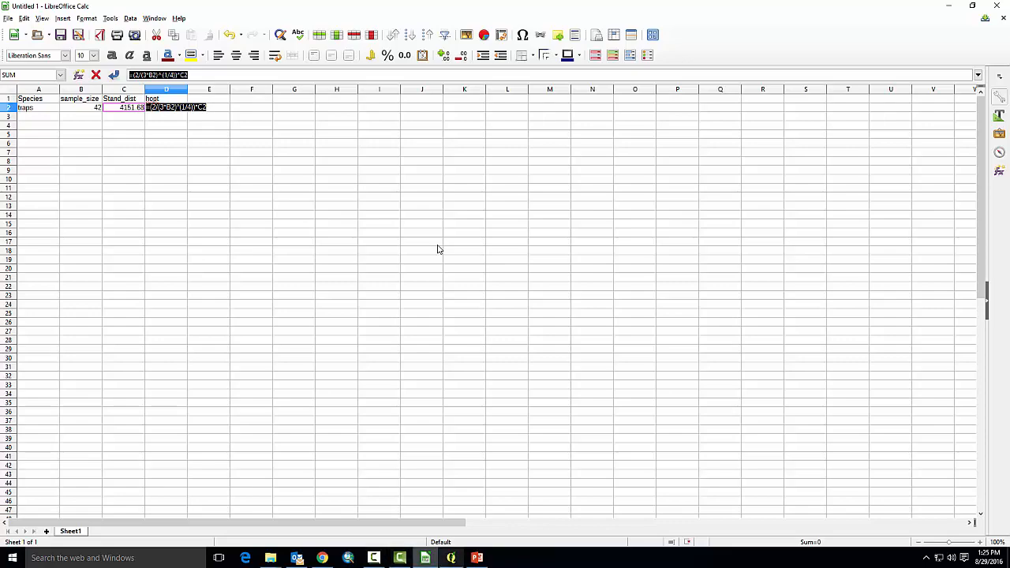
key(alt+Tab)
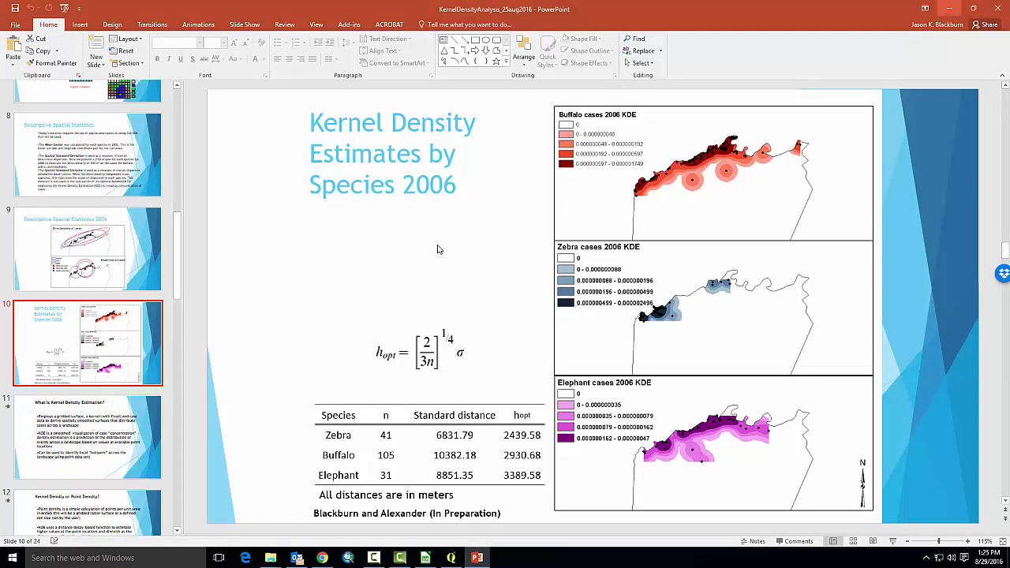
key(alt+Tab)
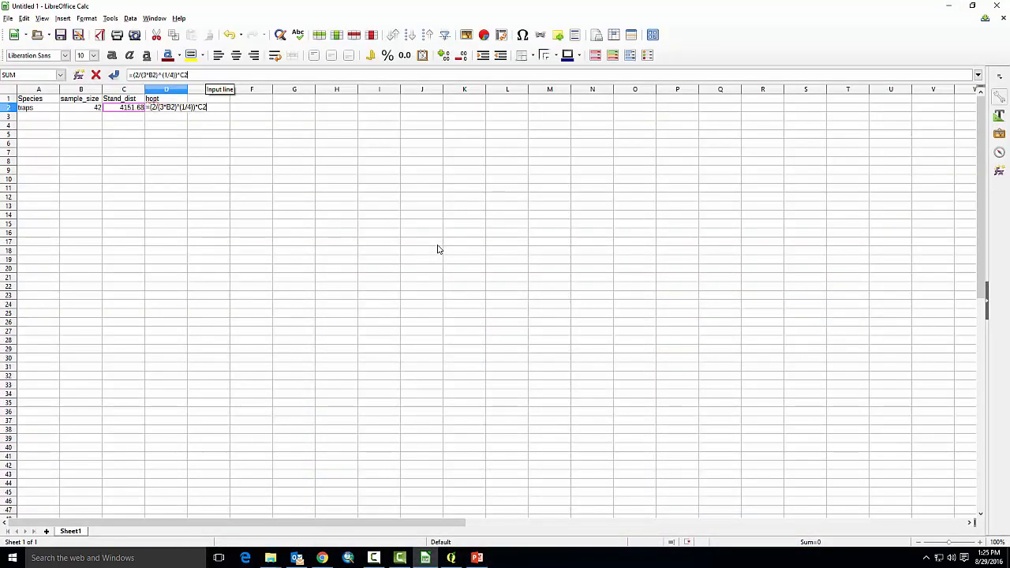
key(Return)
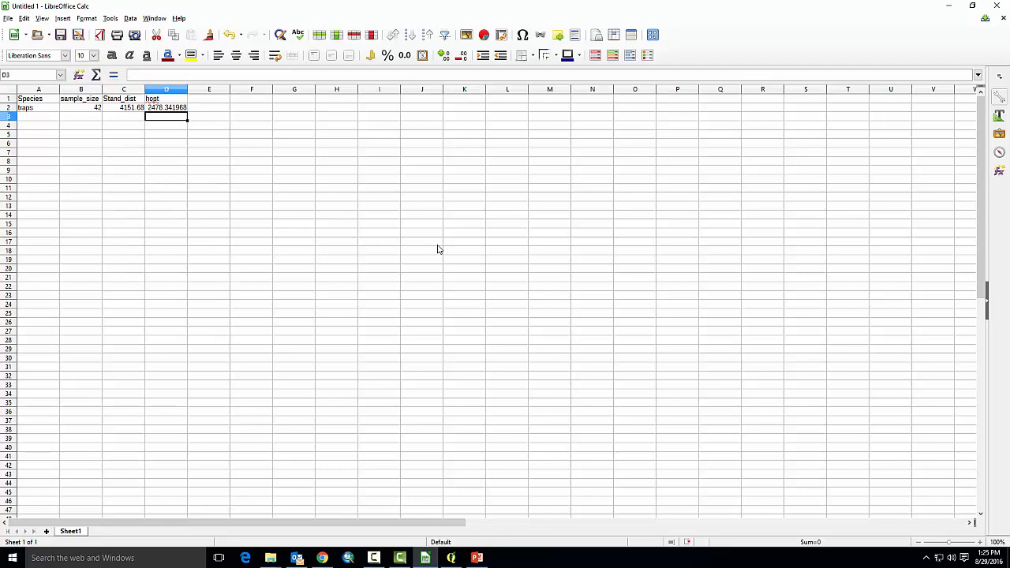
Correct the brackets of the hopt formula in D2 to =((2/(3*B2))^(1/4))*C2.
key(Up)
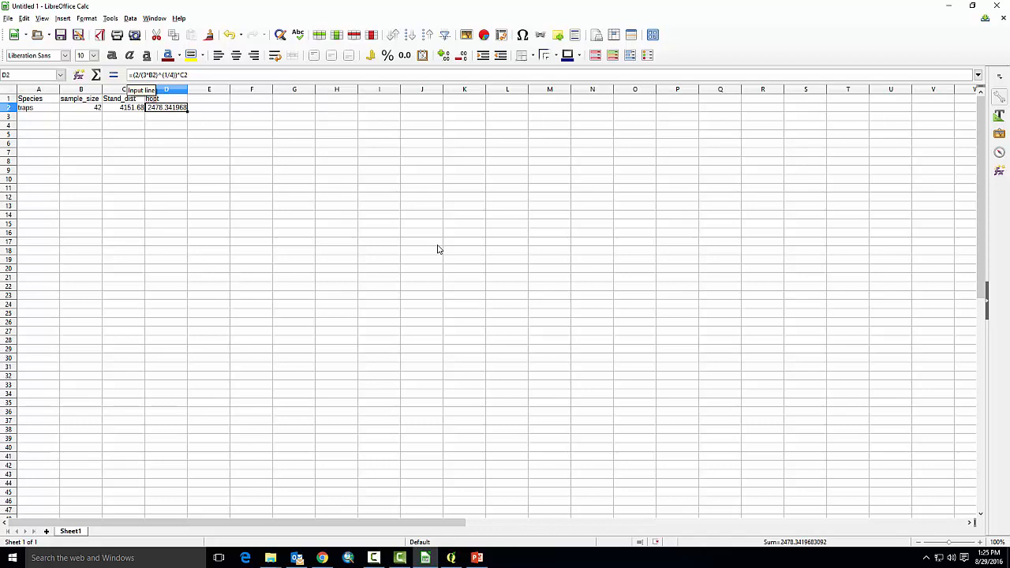
key(F2)
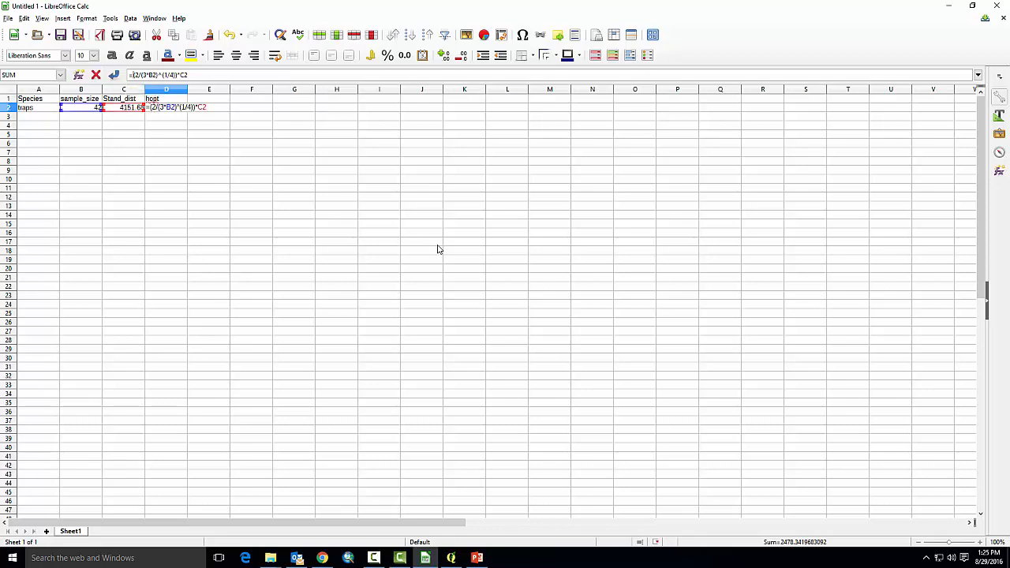
text(()
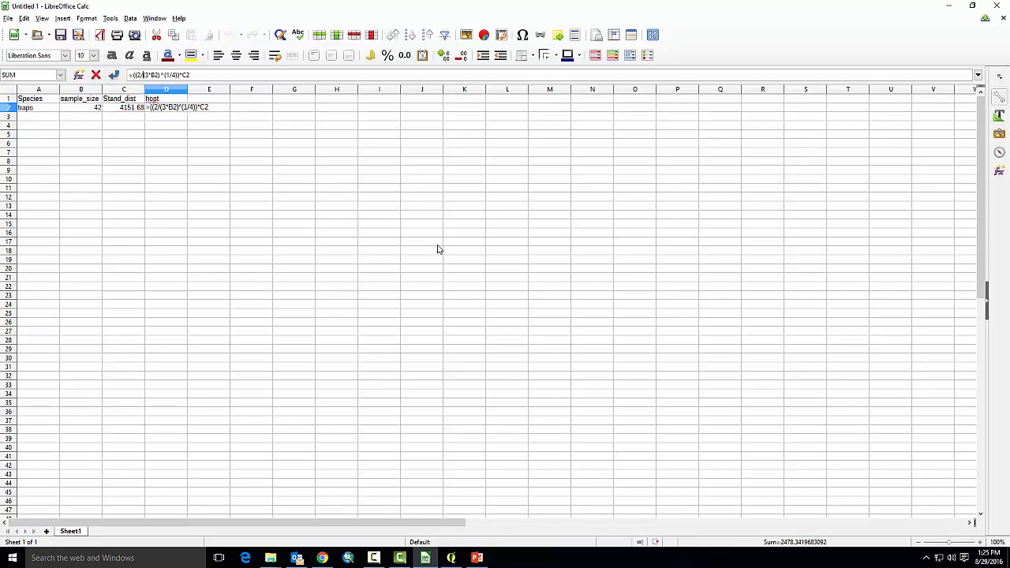
key(Right)
key(Right)
key(Right)
text())
key(Right)
key(Right)
key(Right)
key(Right)
key(Return)
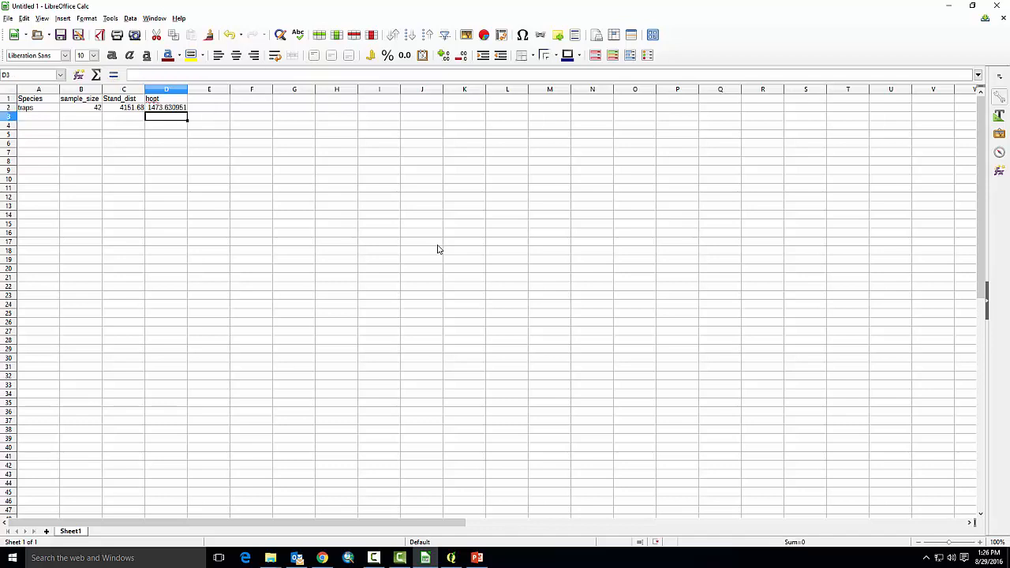
key(Up)
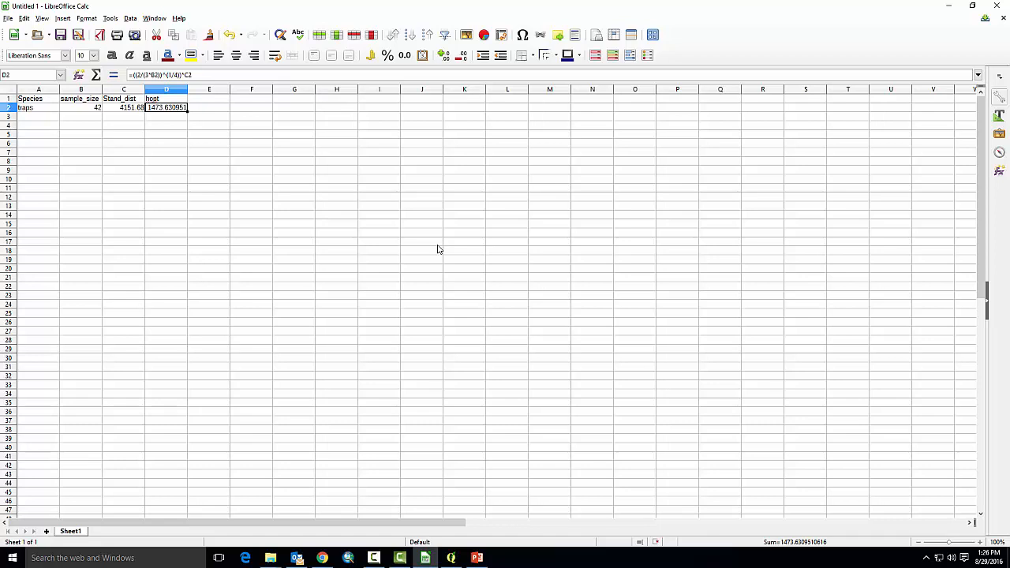
key(F2)
drag(161, 75, 144, 75)
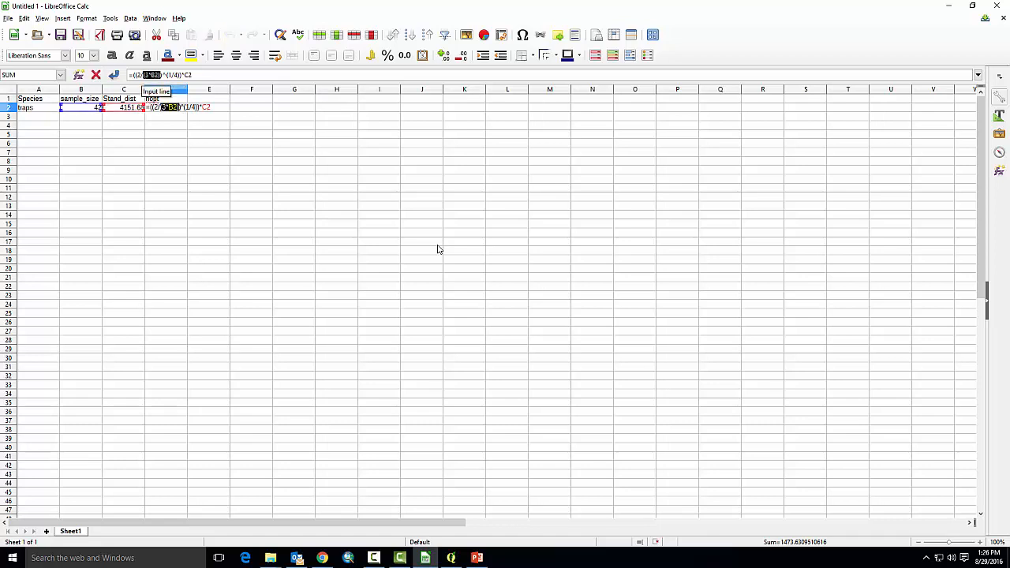
key(Down)
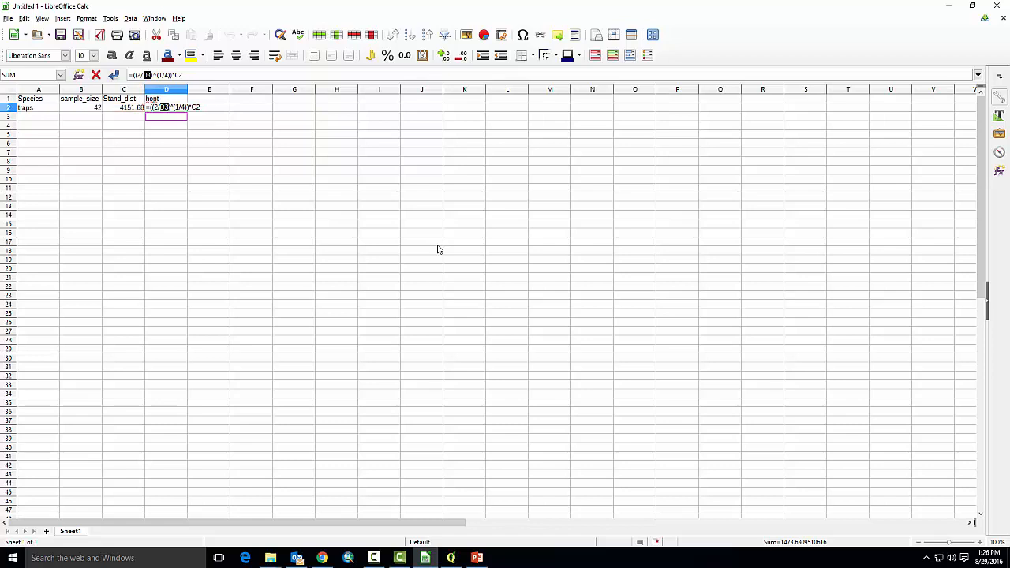
key(Escape)
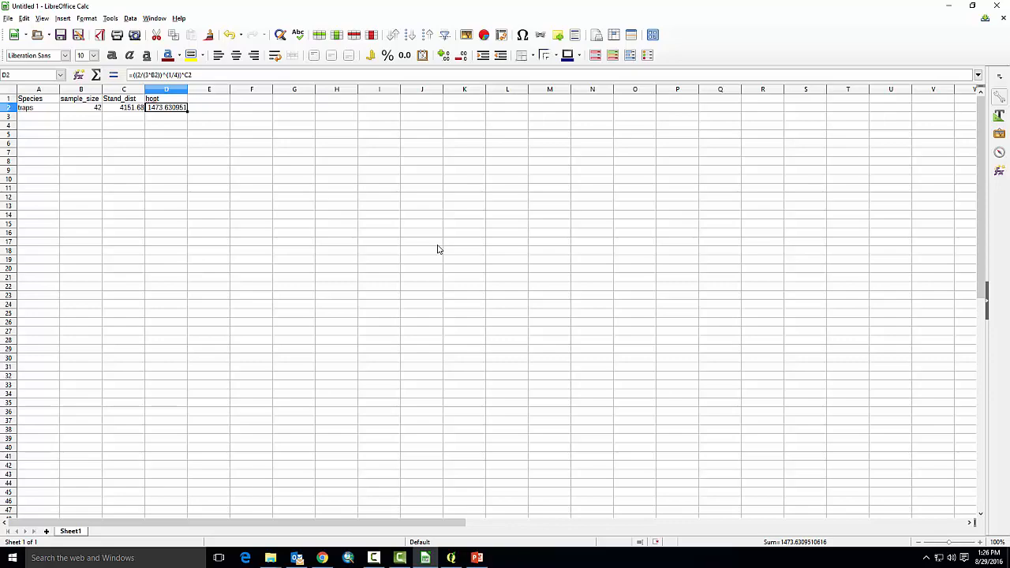
Review the bandwidth equation and species table on the PowerPoint slide, and minimise the presentation to return to the spreadsheet.
key(alt+Tab)
key(super+Down)
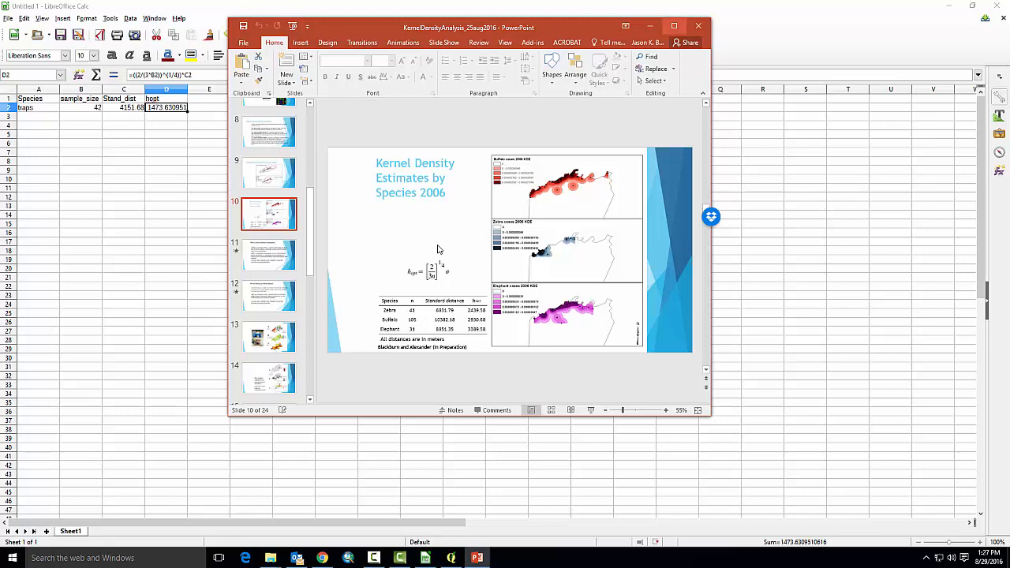
key(super+Down)
key(Down)
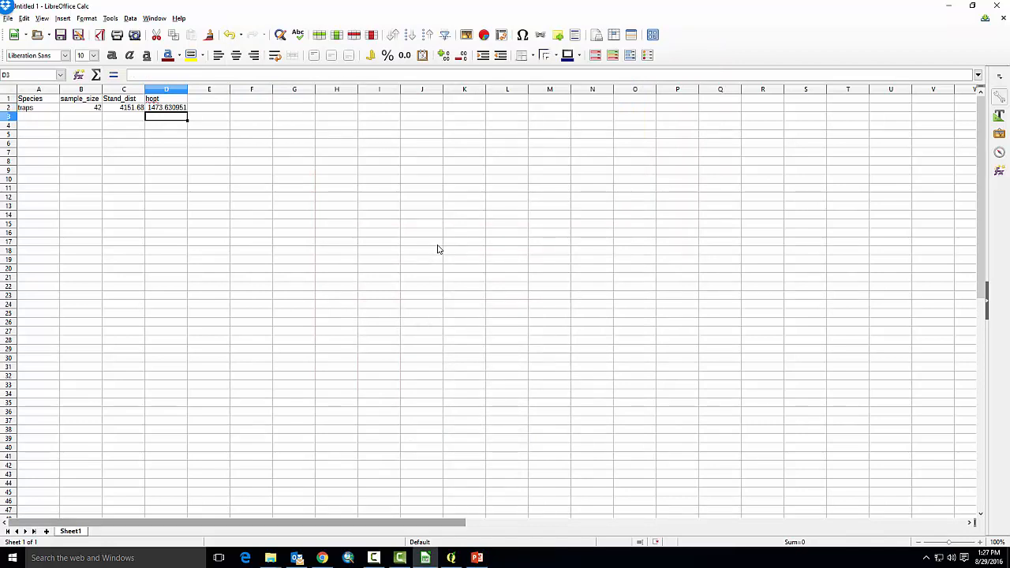
Switch to QGIS, open the Heatmap plugin and set traps_CPUE as the input point layer.
key(alt+Tab)
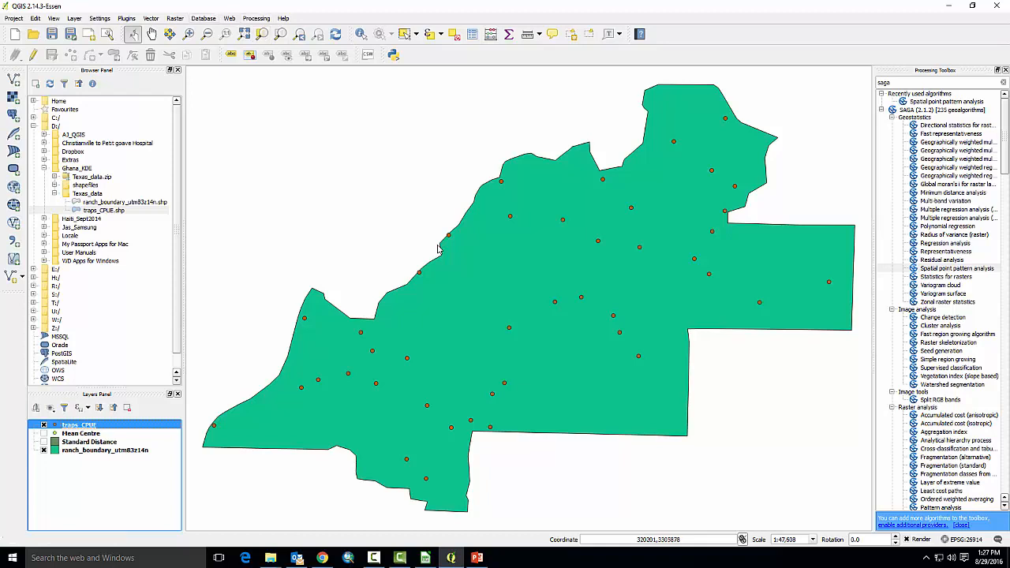
key(alt+r)
key(Up)
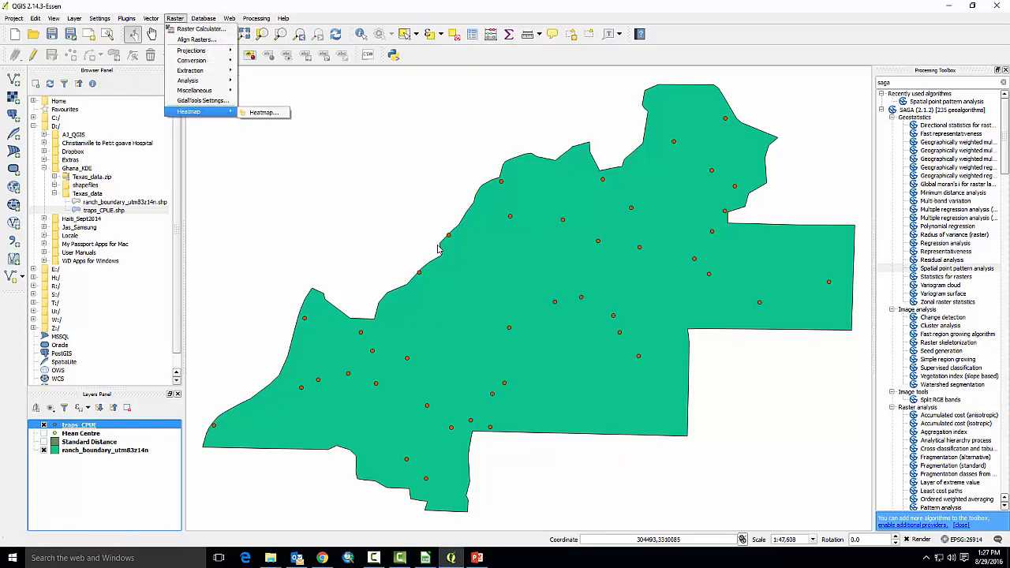
key(Right)
key(Return)
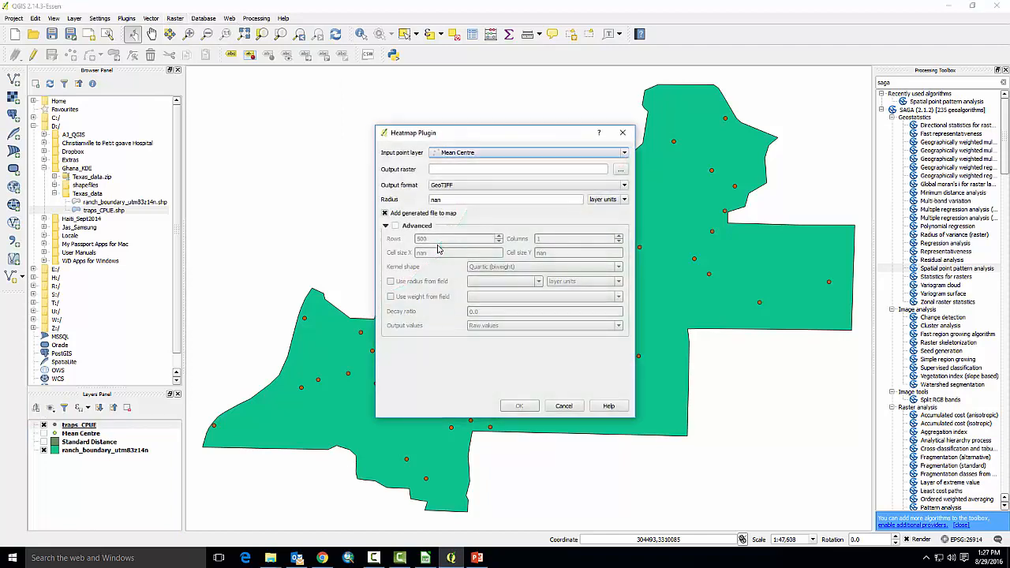
key(alt+Down)
key(Up)
key(Return)
key(Up)
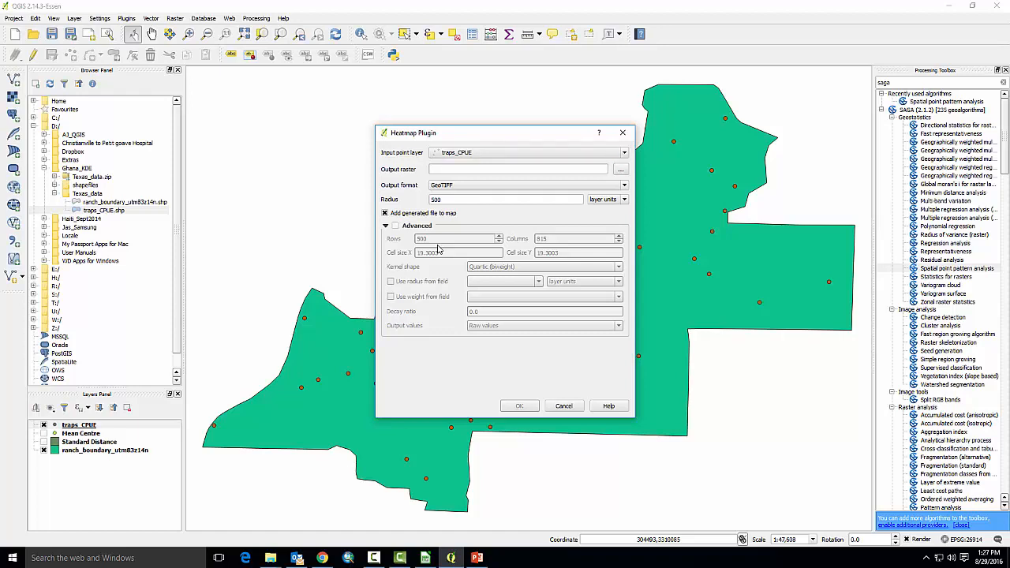
Browse for the heatmap's output raster location and open the Ghana_KDE folder on the NewPassport (D:) drive.
key(Tab)
key(Tab)
key(space)
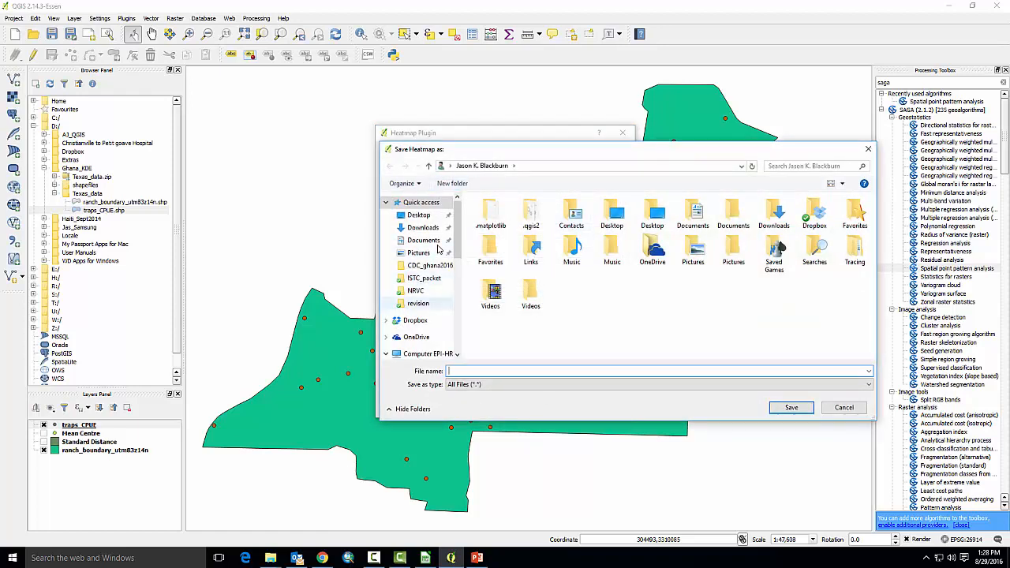
key(Down)
key(Down)
key(Down)
key(Right)
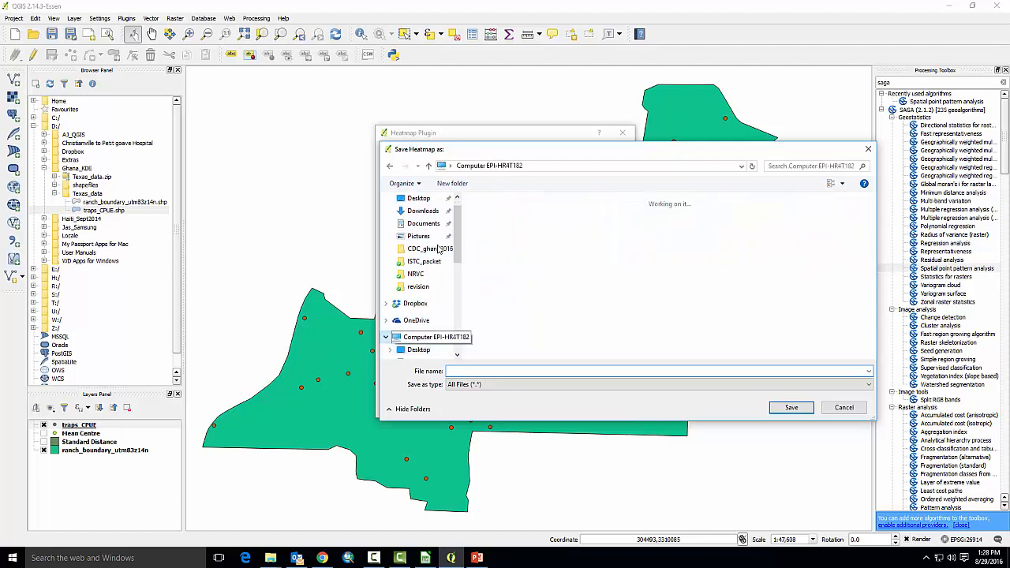
key(Tab)
key(Down)
key(Down)
key(Right)
key(Return)
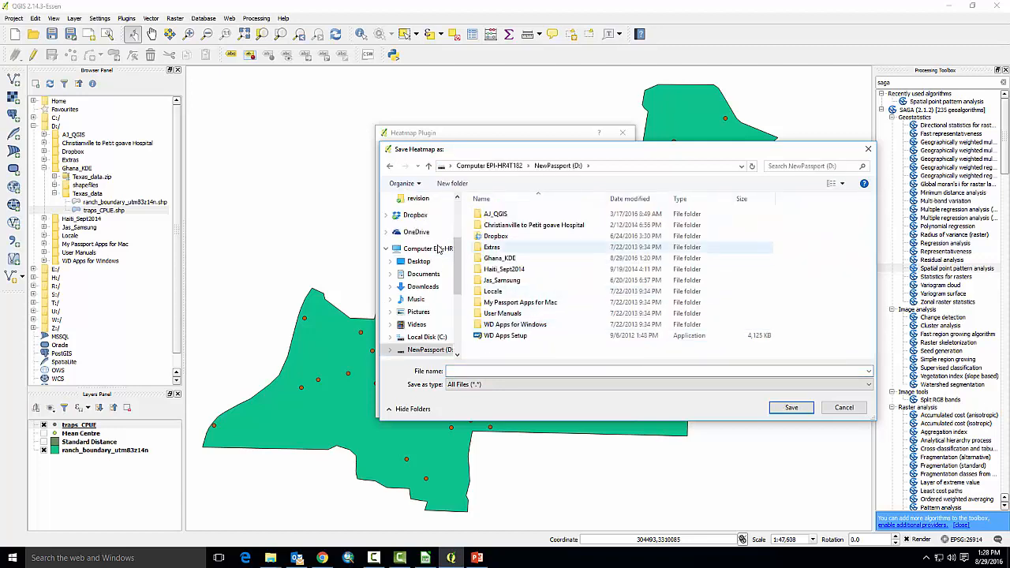
key(Down)
key(Return)
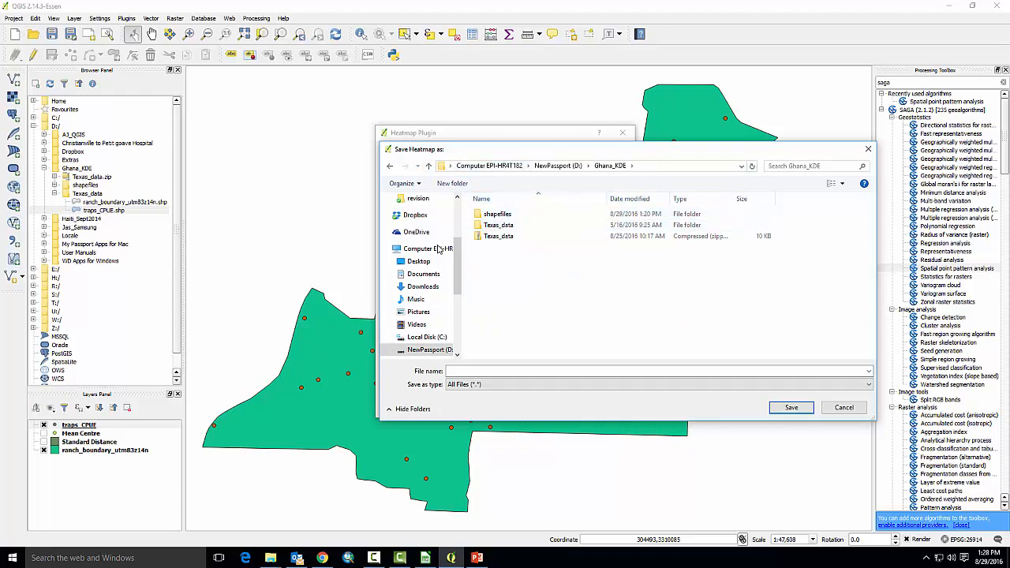
Create a new folder named rasters inside Ghana_KDE and open it as the heatmap's output location.
right_click(475, 261)
mouse_move(517, 354)
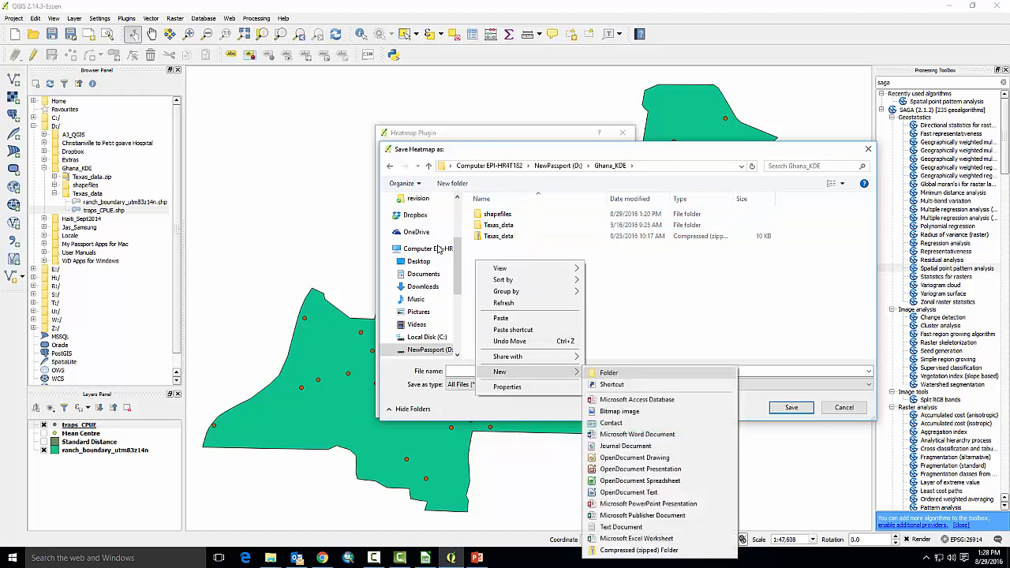
click(609, 373)
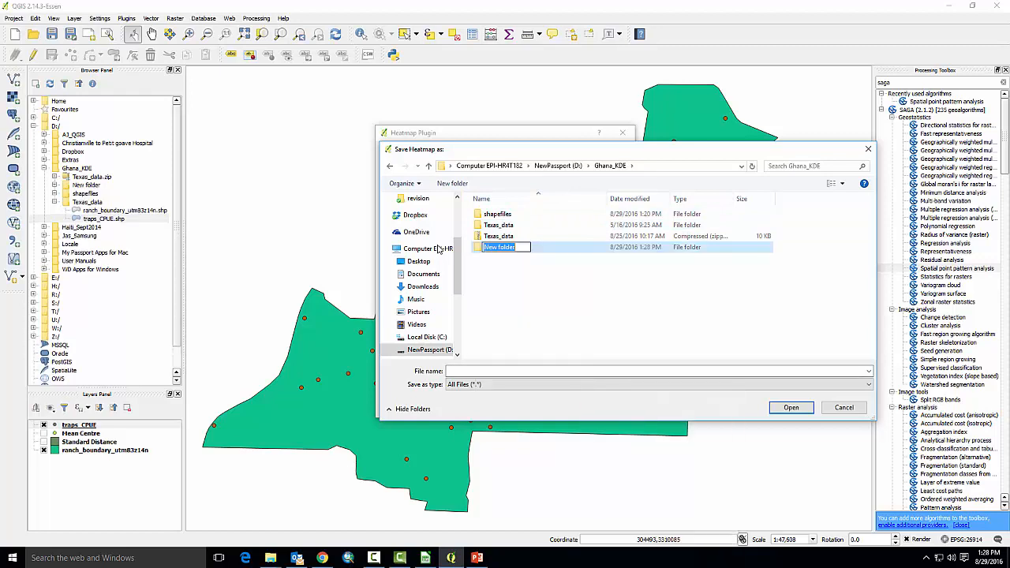
text(rasters)
key(Return)
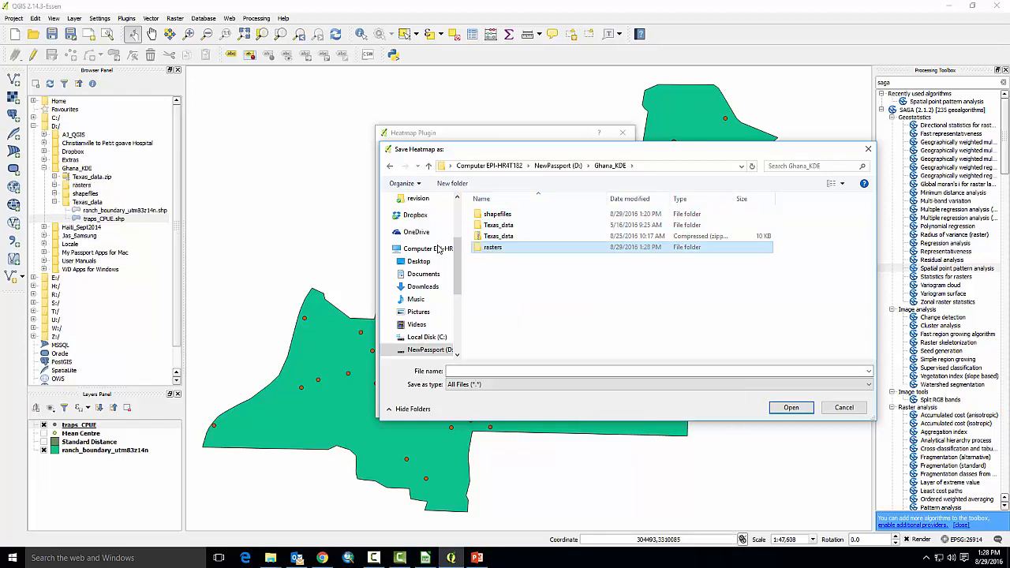
key(Return)
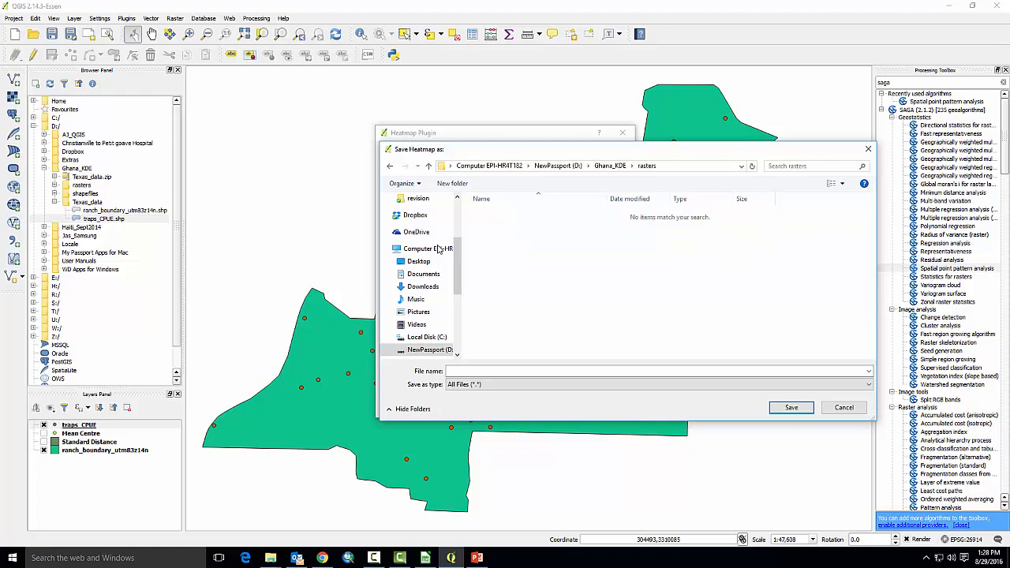
Name the heatmap's output raster traps_KDE_v1 and save that choice in the rasters folder.
text(traps_c)
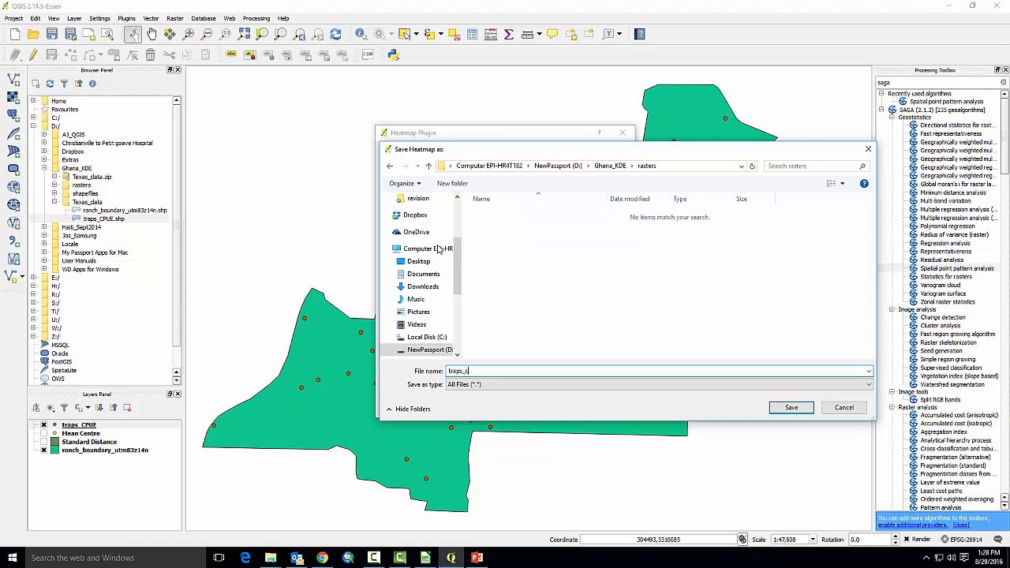
key(BackSpace)
text(KDE_v1)
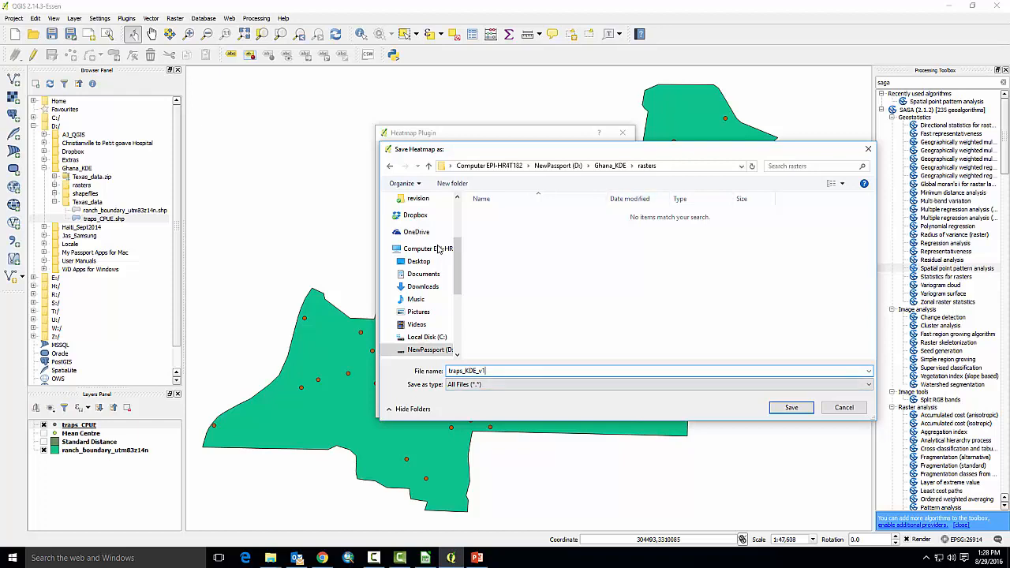
key(Return)
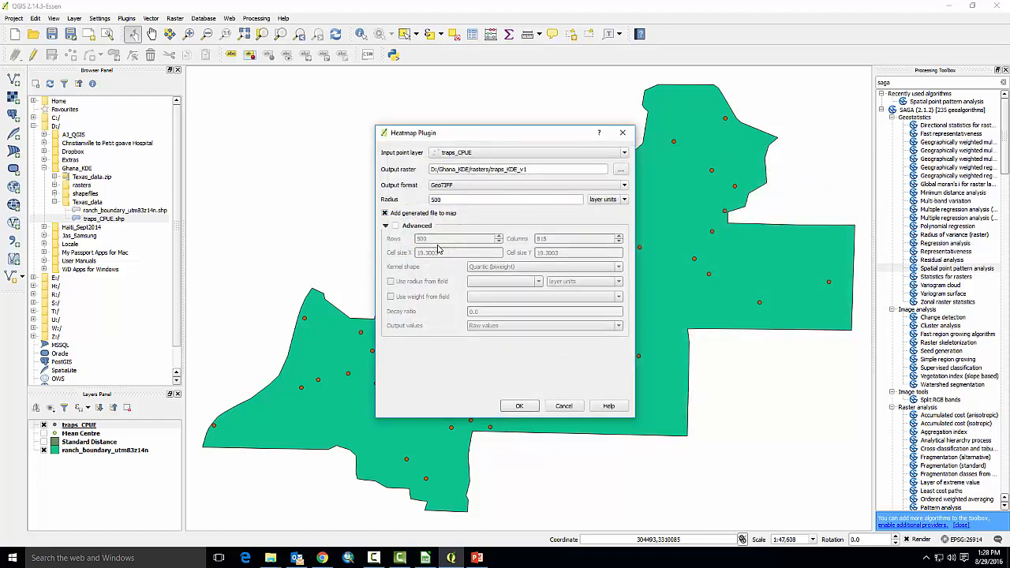
Set the heatmap radius to 1473.63 layer units, keeping the output format as GeoTIFF.
key(Tab)
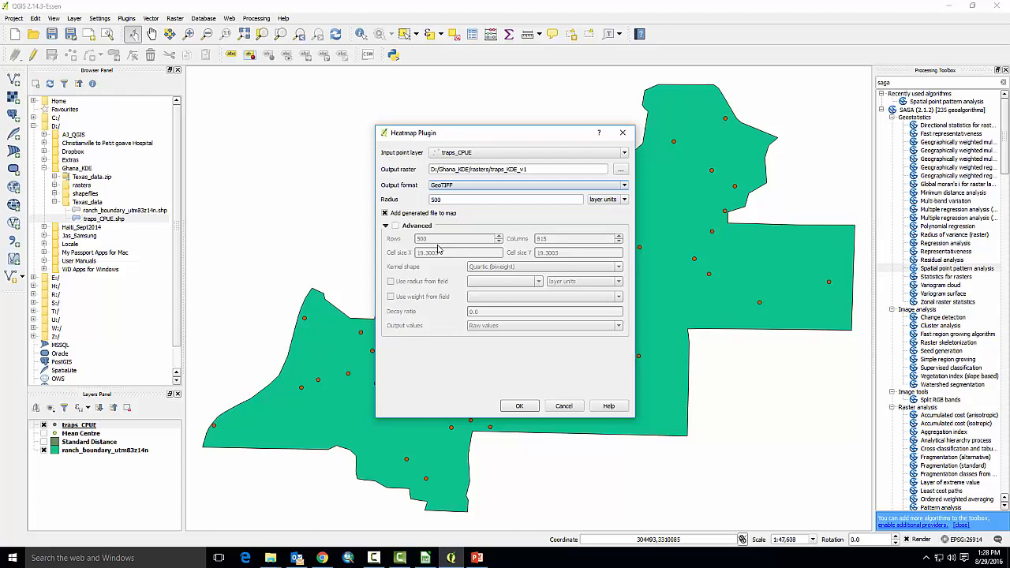
key(Tab)
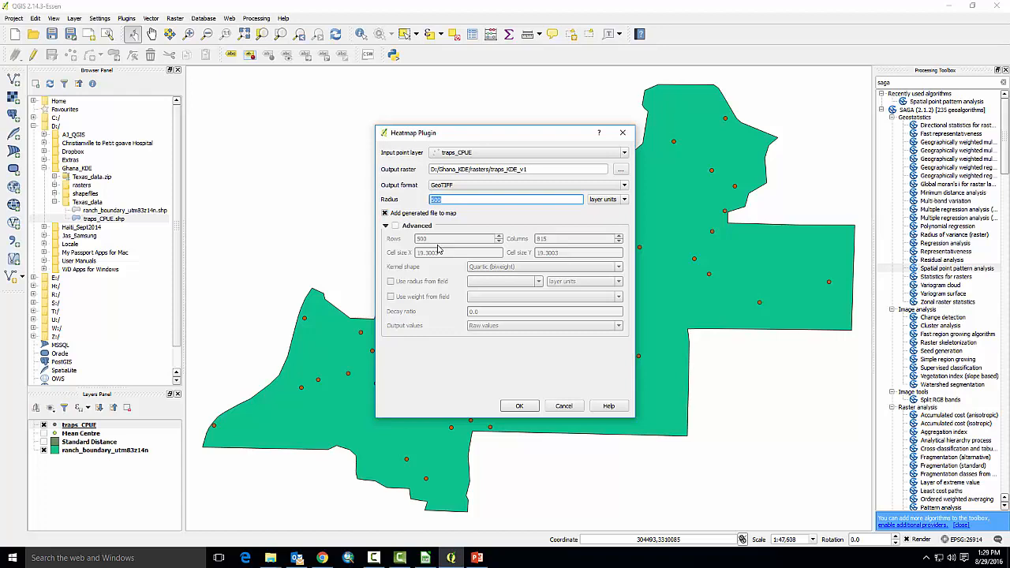
text(1473.)
text(62)
Enable the advanced heatmap options and set both cell size X and cell size Y to 100.
click(396, 226)
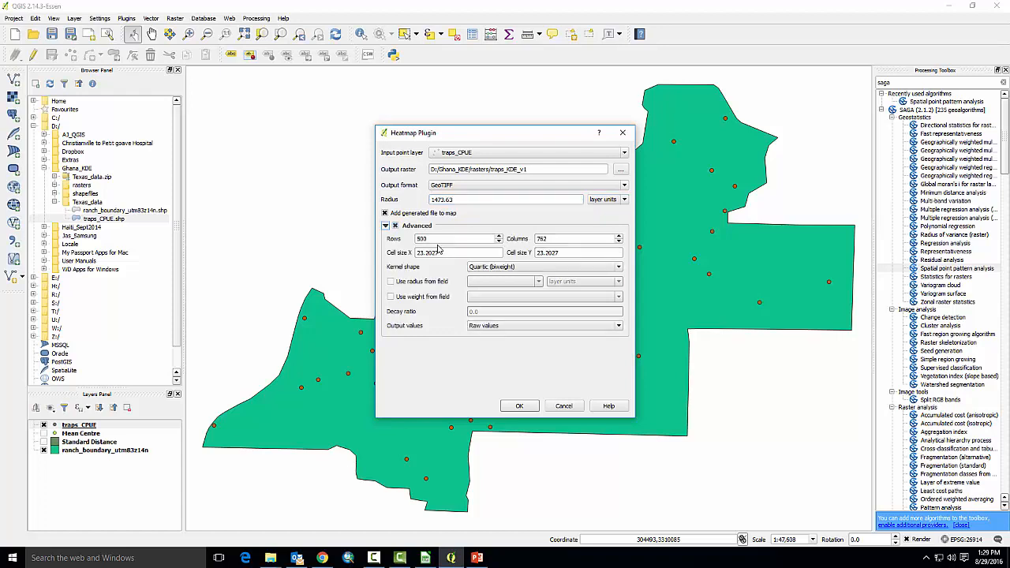
drag(439, 253, 416, 252)
text(100)
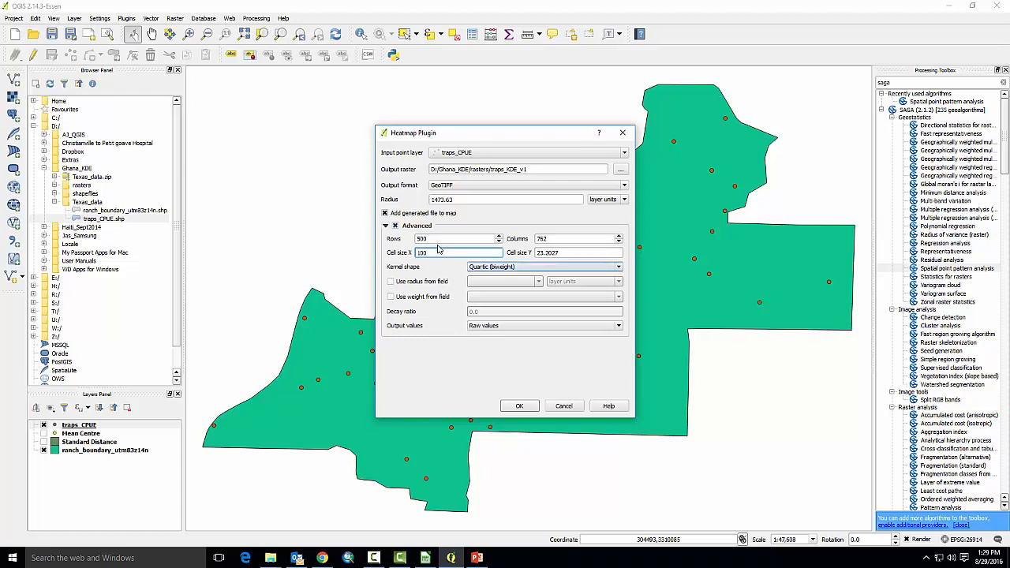
key(Tab)
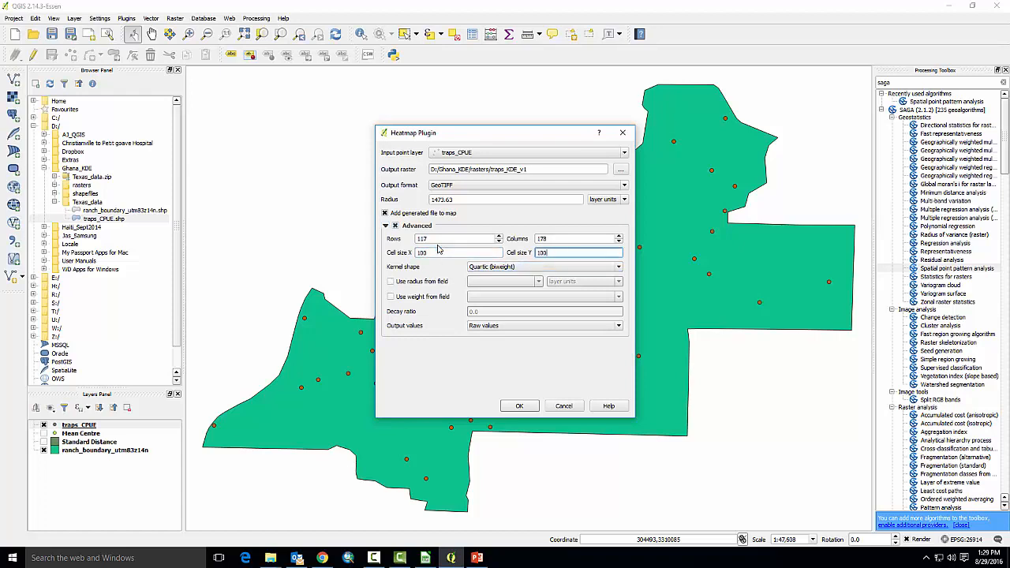
text(100)
key(Tab)
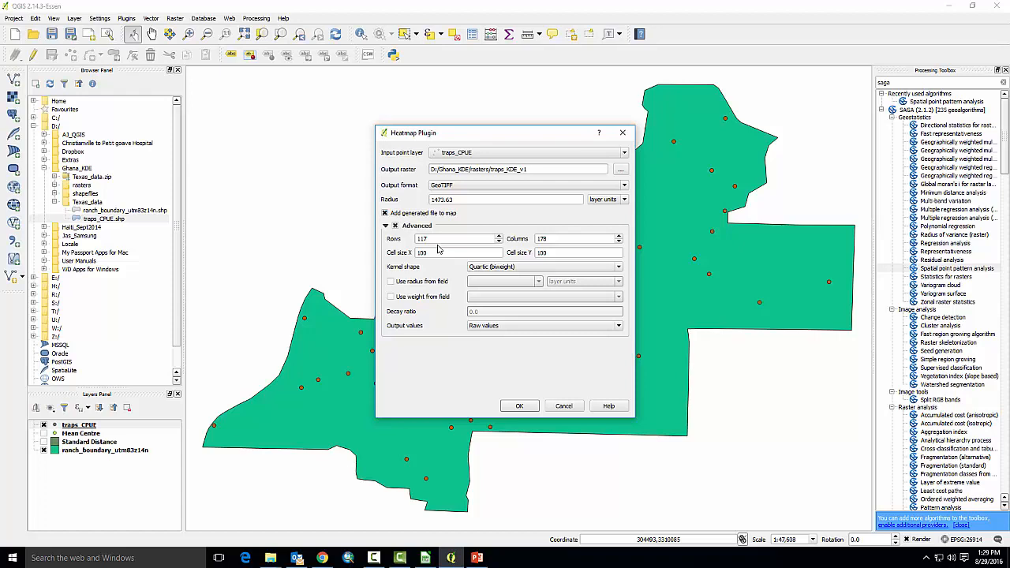
Weight the heatmap points by a field, using CPUE as the weight field.
key(space)
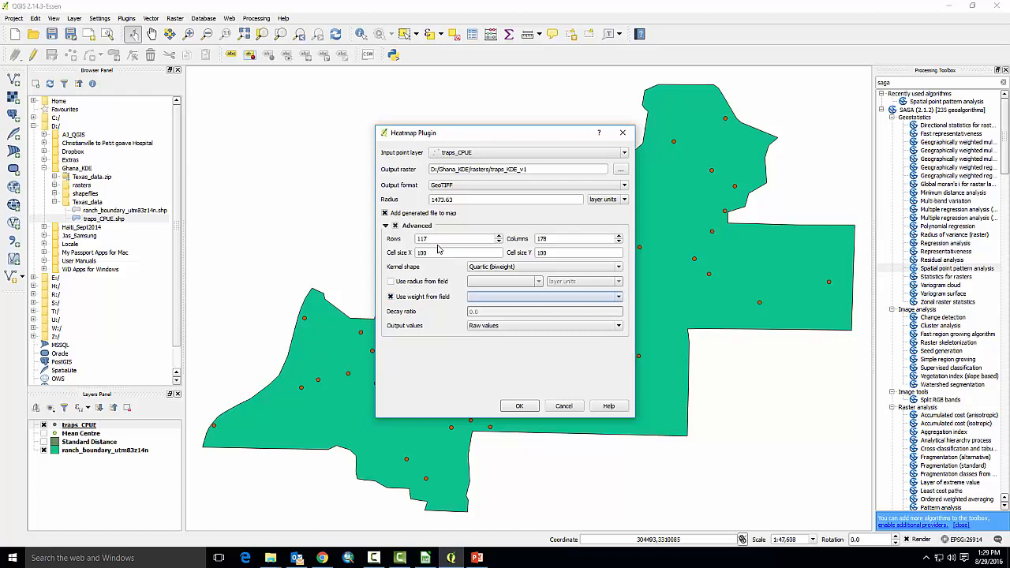
key(alt+Down)
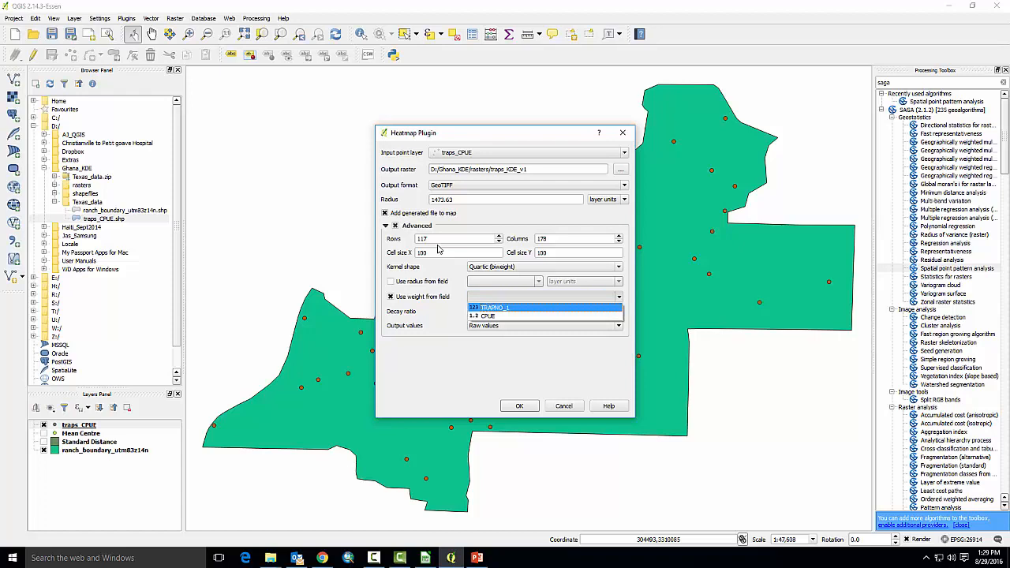
key(Return)
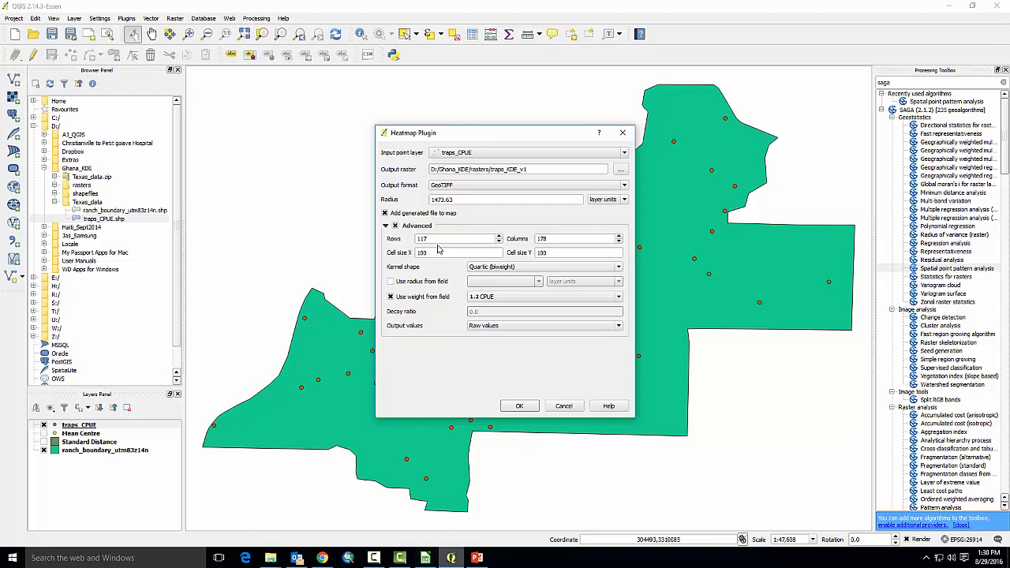
Switch to PowerPoint, maximise it to examine the Kernel Density Estimates by Species 2006 slide, and return to the heatmap settings in QGIS.
key(alt+Tab)
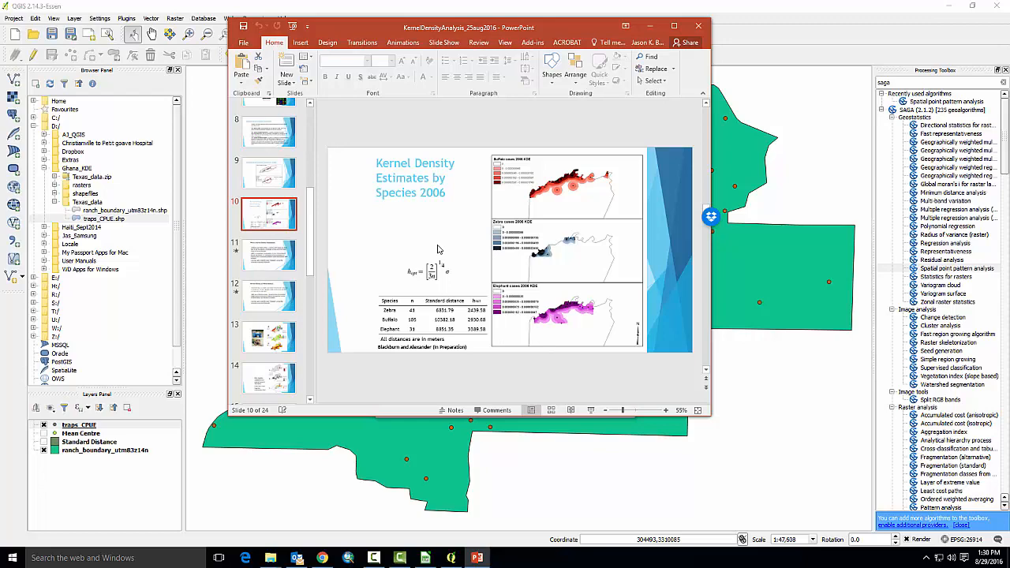
key(super+Up)
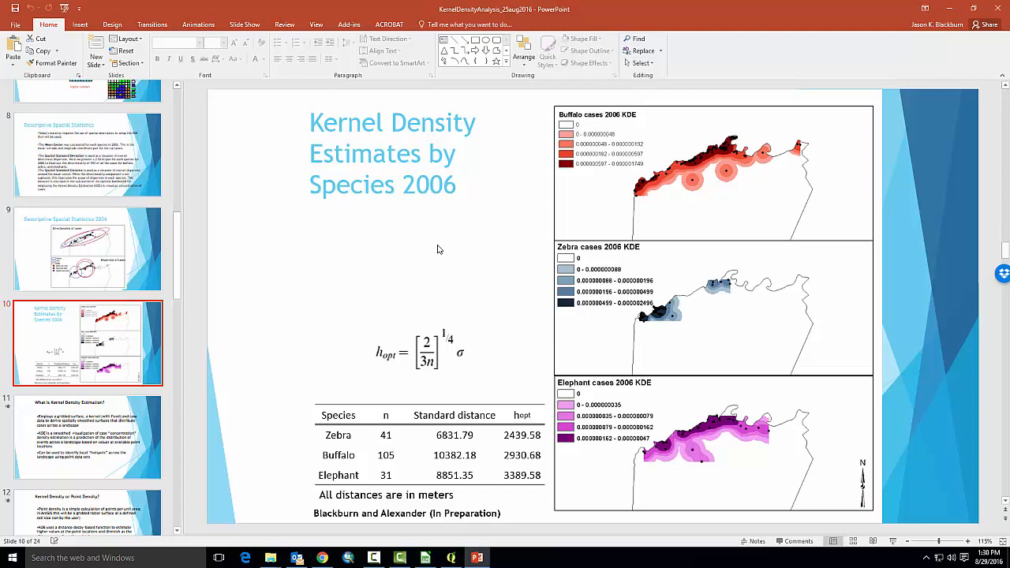
key(alt+Tab)
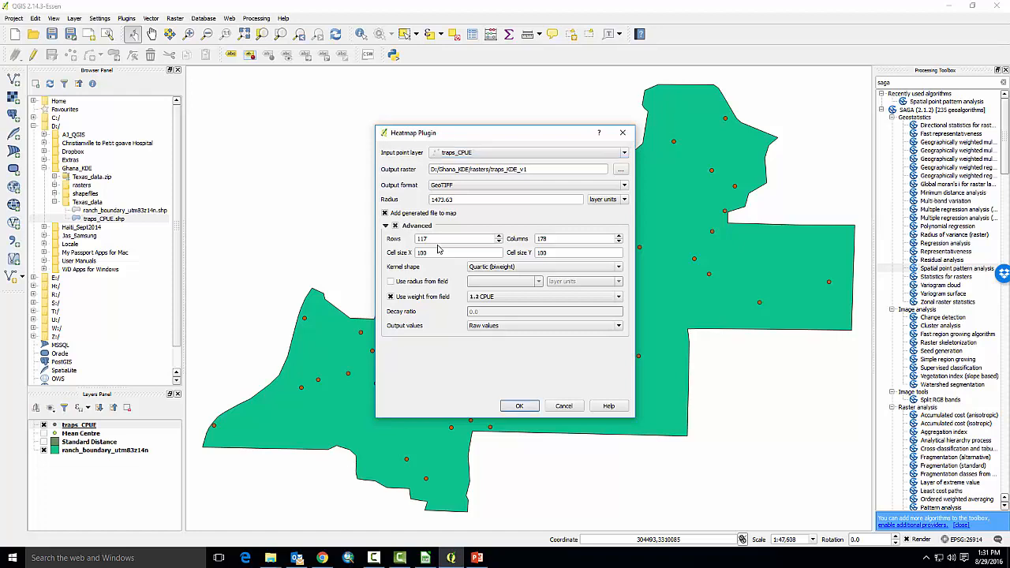
Generate the heatmap and zoom the map to the extent of the traps_KDE_v1 layer.
key(Return)
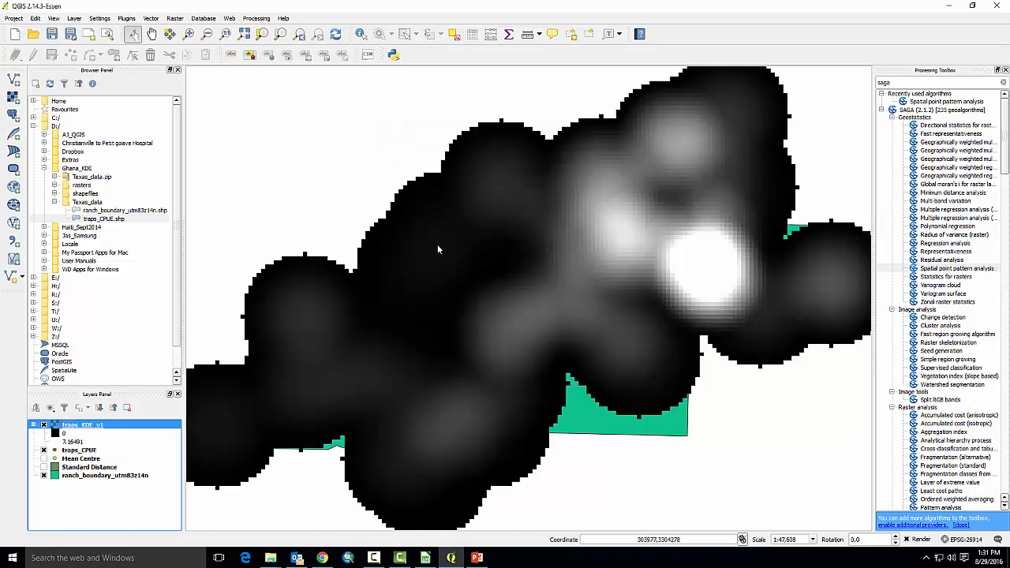
click(439, 250)
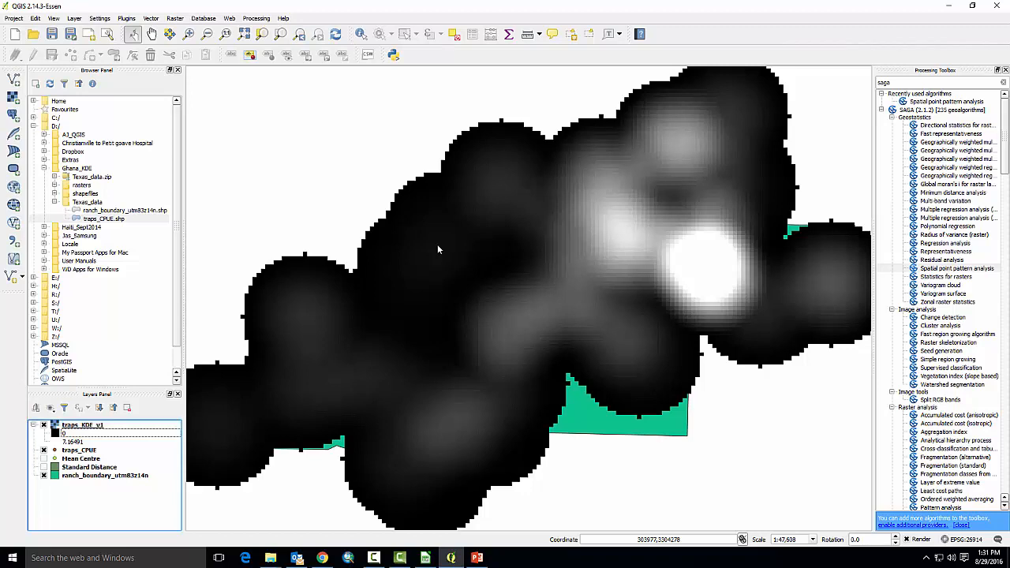
key(Menu)
key(Up)
key(Up)
key(Up)
key(Up)
key(Up)
key(Up)
key(Up)
key(Up)
key(Up)
key(Up)
key(Up)
key(Up)
key(Up)
key(Up)
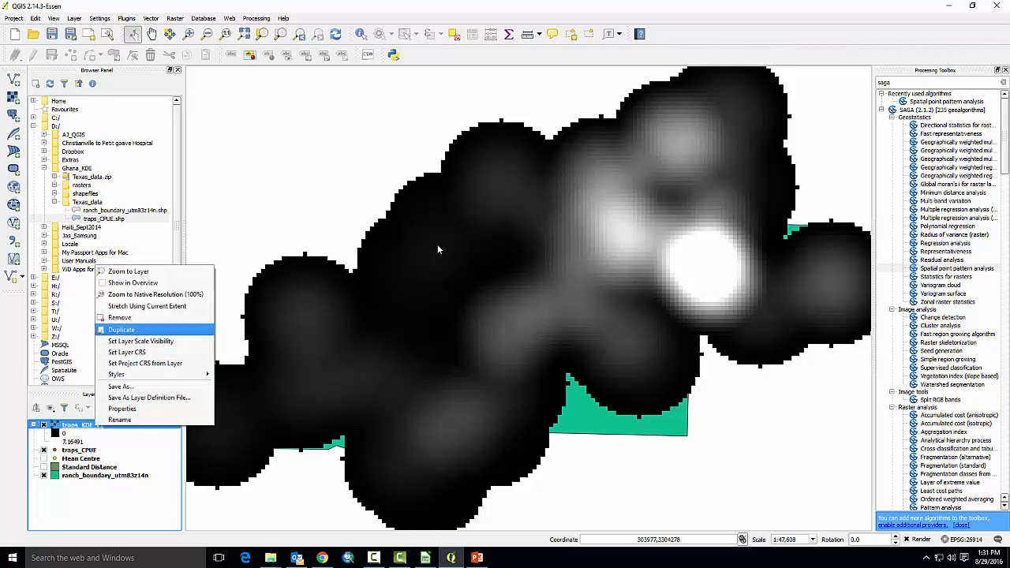
key(Return)
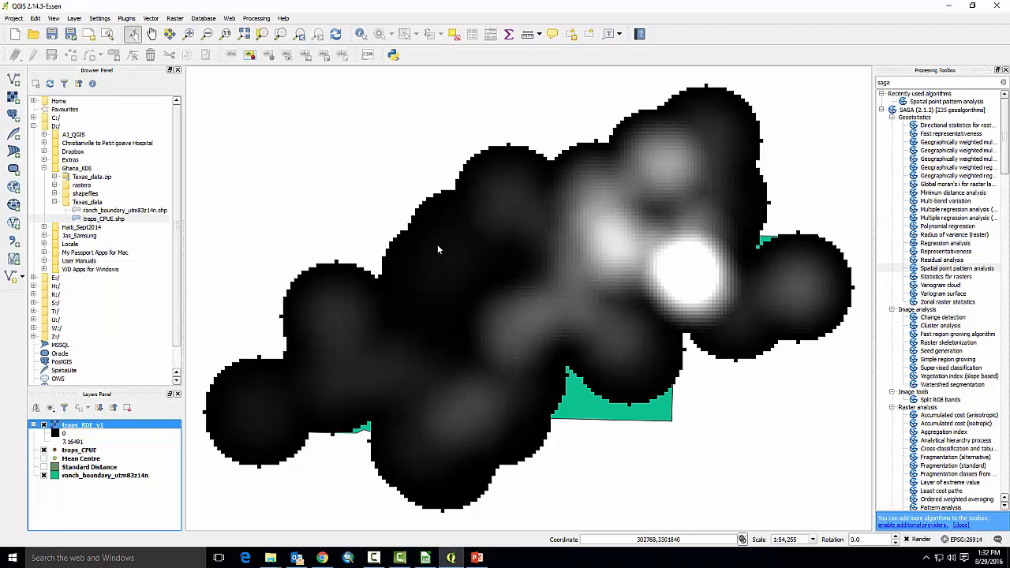
Move ranch_boundary_utm83z14n above traps_KDE_v1 and traps_CPUE to the top of the layer order, then hide and reshow the boundary for comparison.
drag(102, 475, 87, 426)
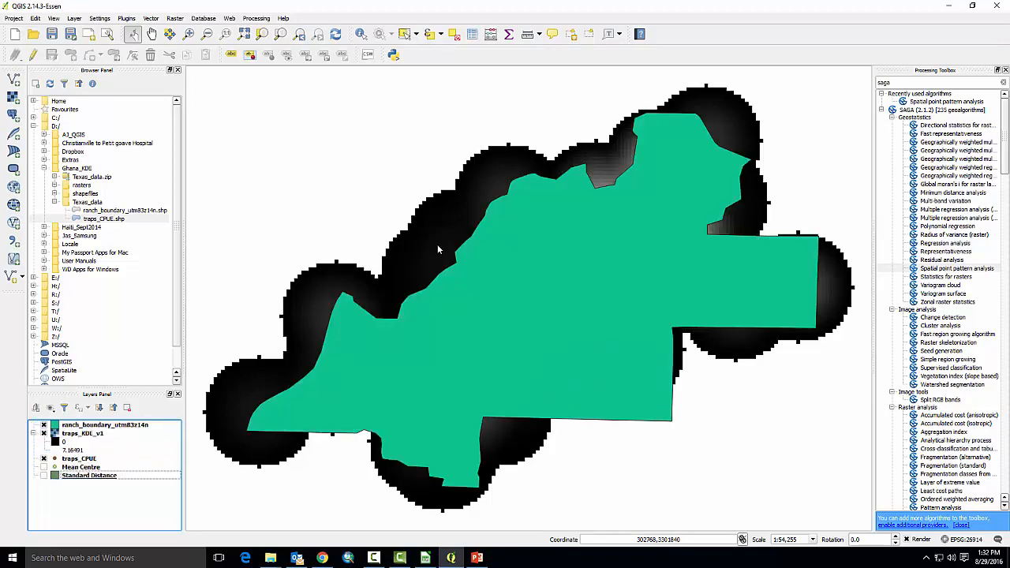
double_click(95, 426)
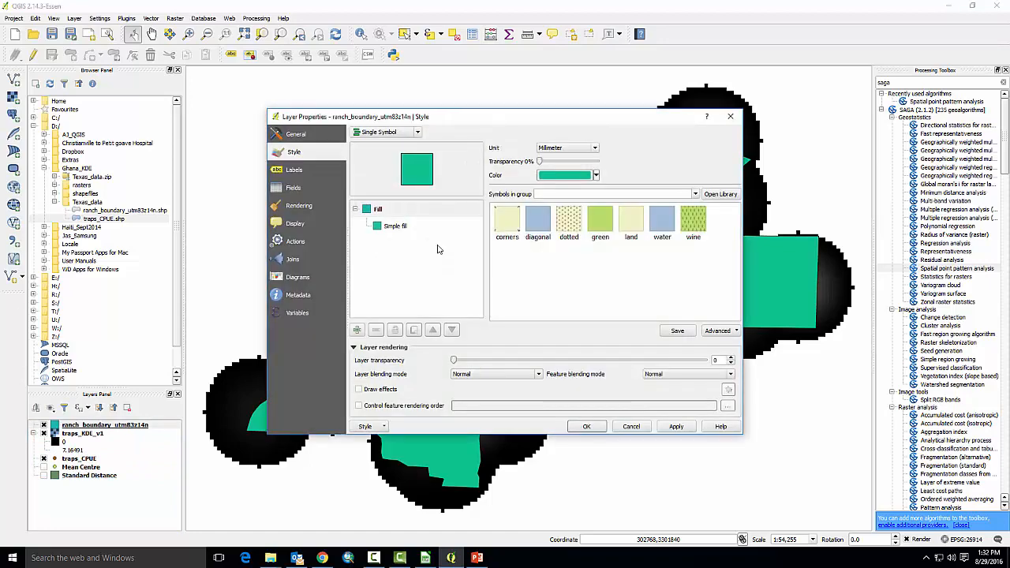
key(Escape)
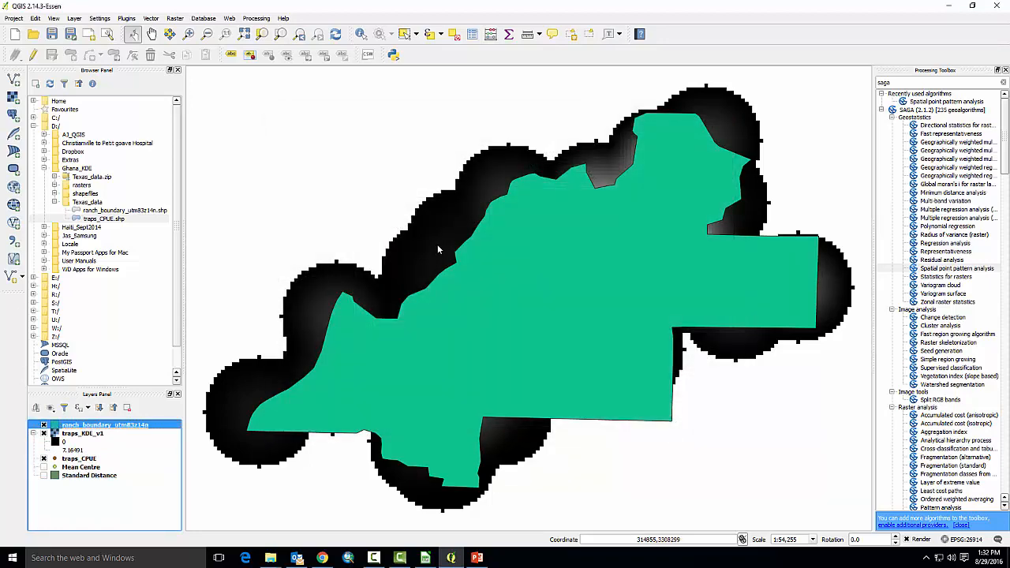
drag(79, 459, 79, 425)
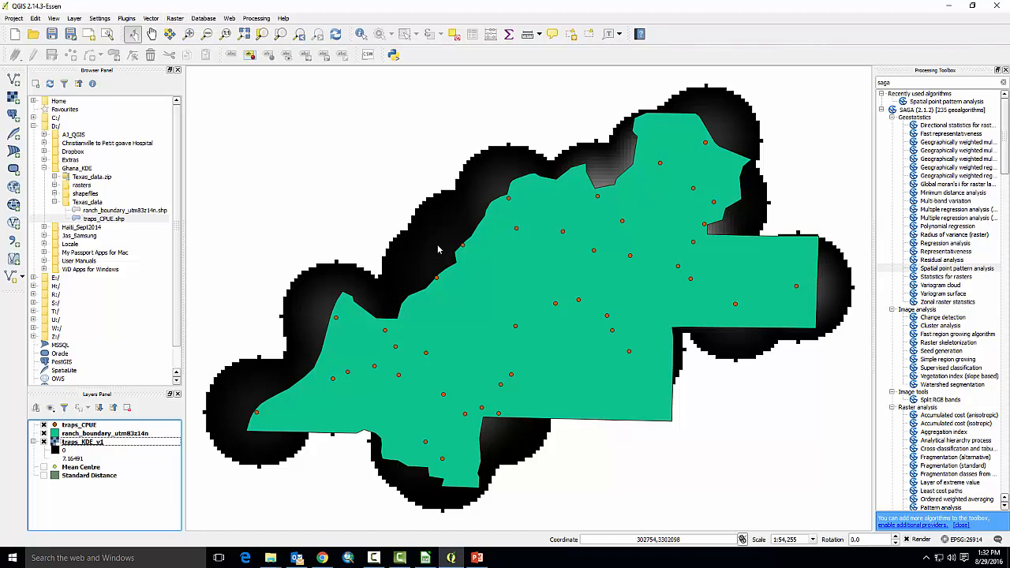
click(44, 434)
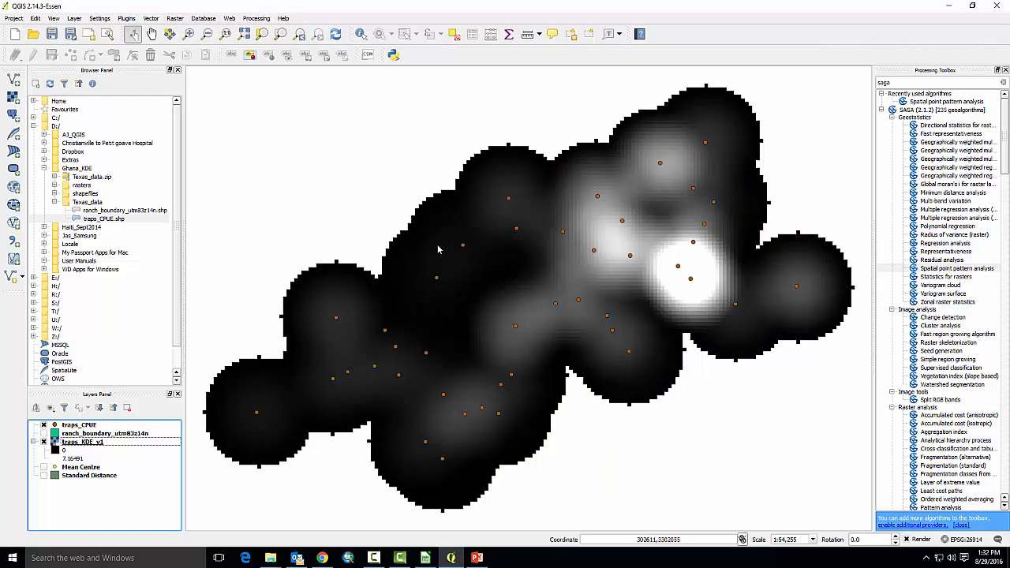
click(44, 434)
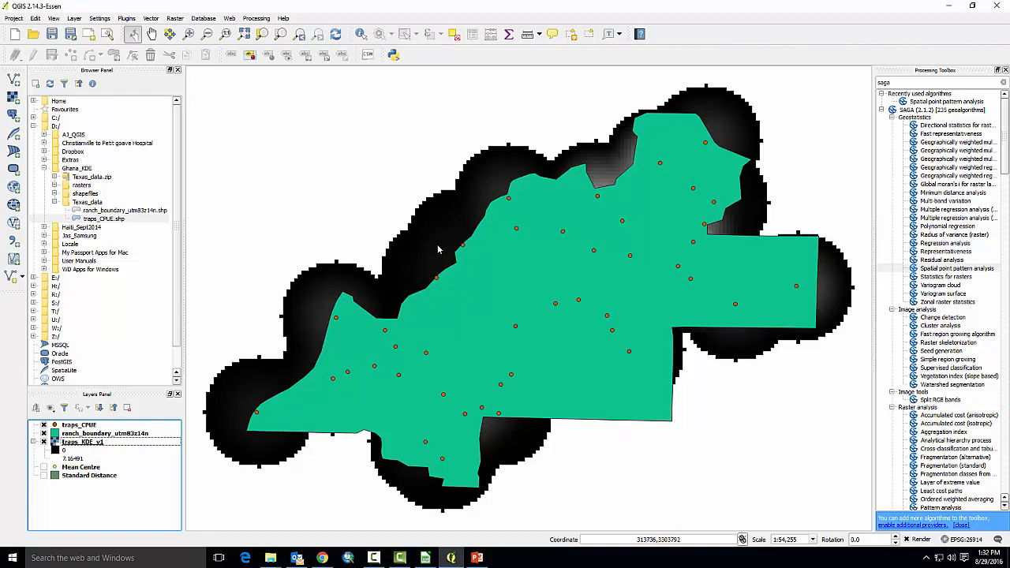
Start the raster Clipper on traps_KDE_v1 and set the output file to traps_KDE_v1clip.tif in D:\Ghana_KDE\rasters.
click(174, 18)
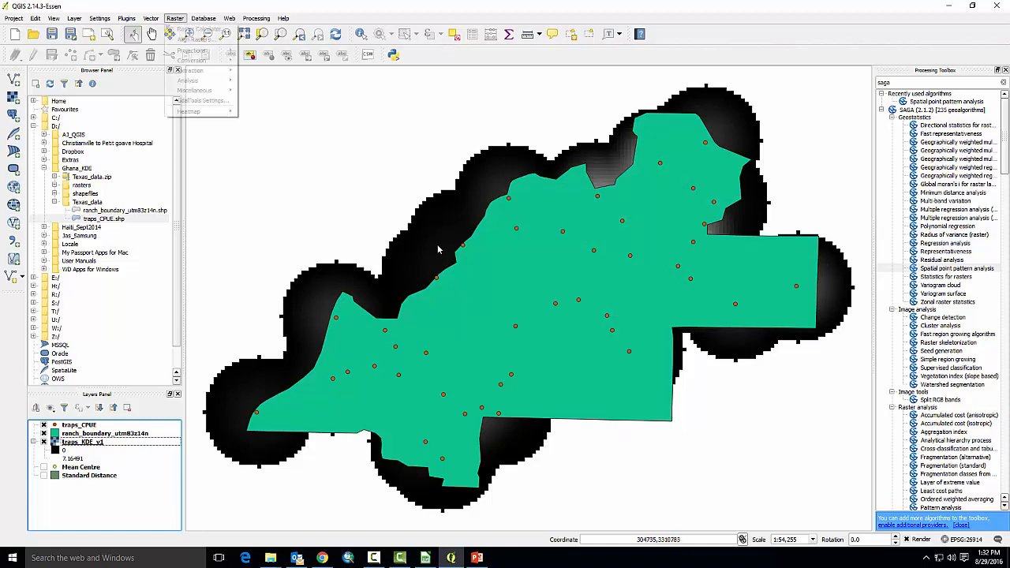
mouse_move(190, 71)
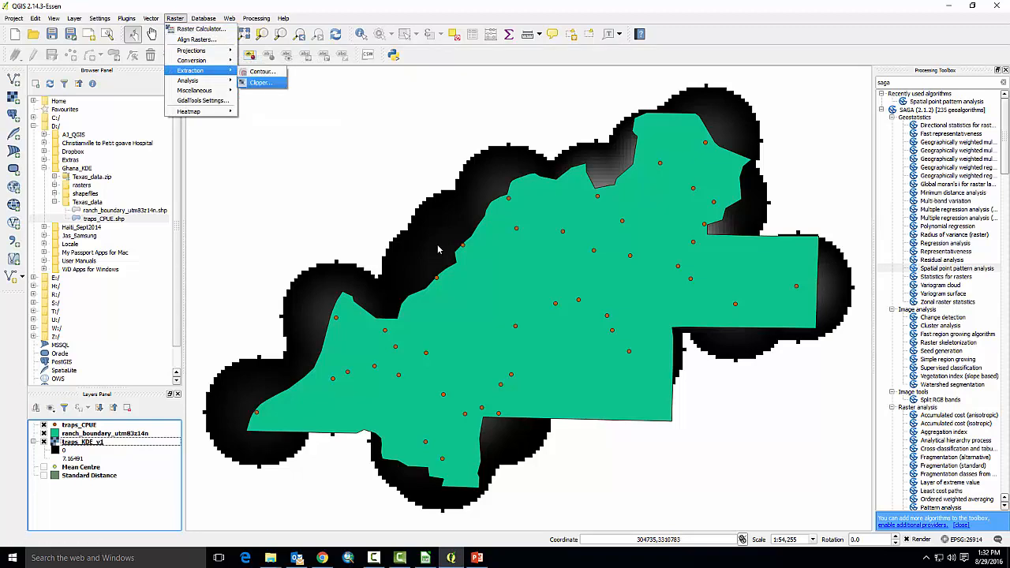
click(260, 82)
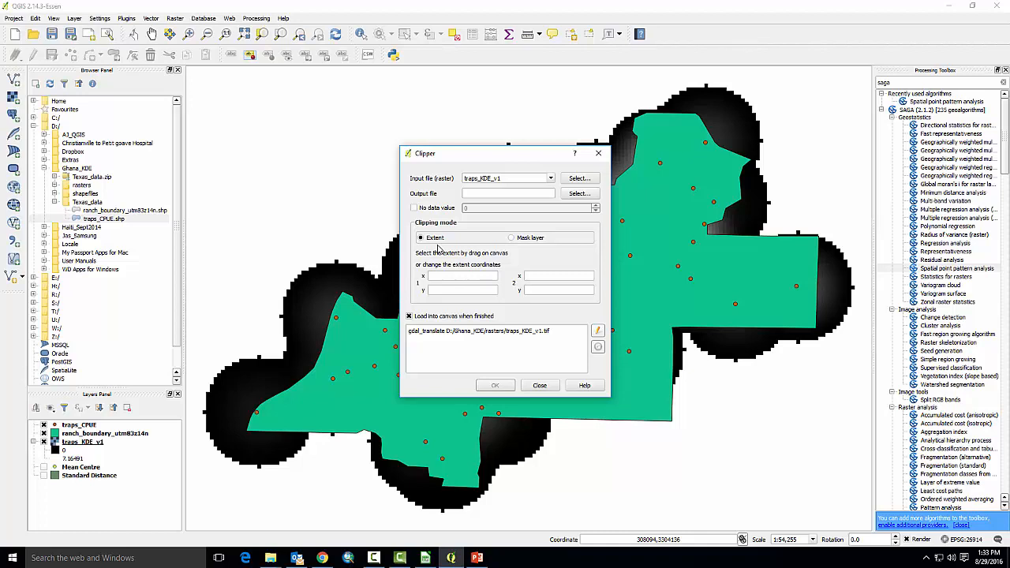
key(space)
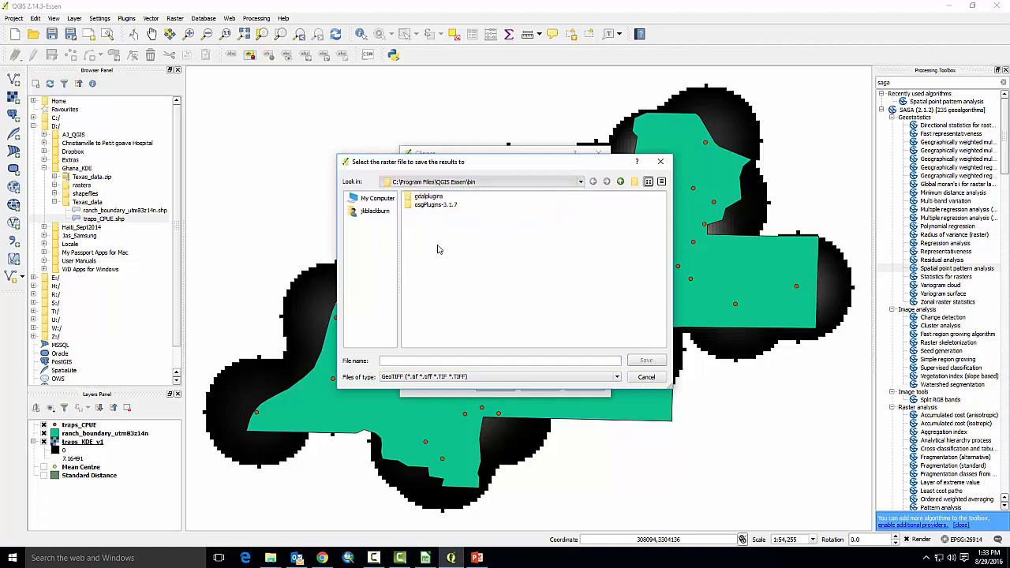
double_click(437, 206)
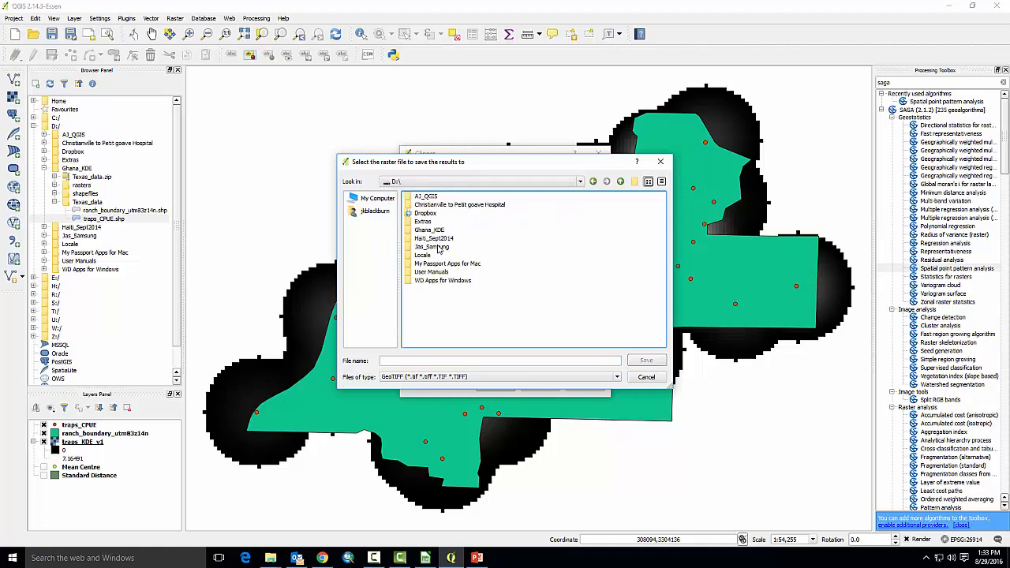
double_click(430, 230)
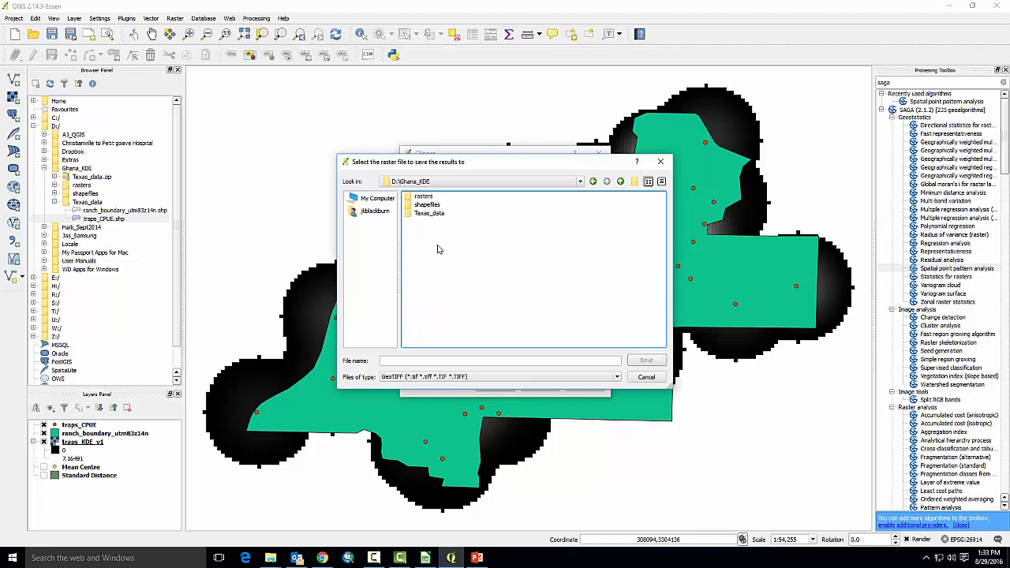
double_click(423, 196)
click(434, 196)
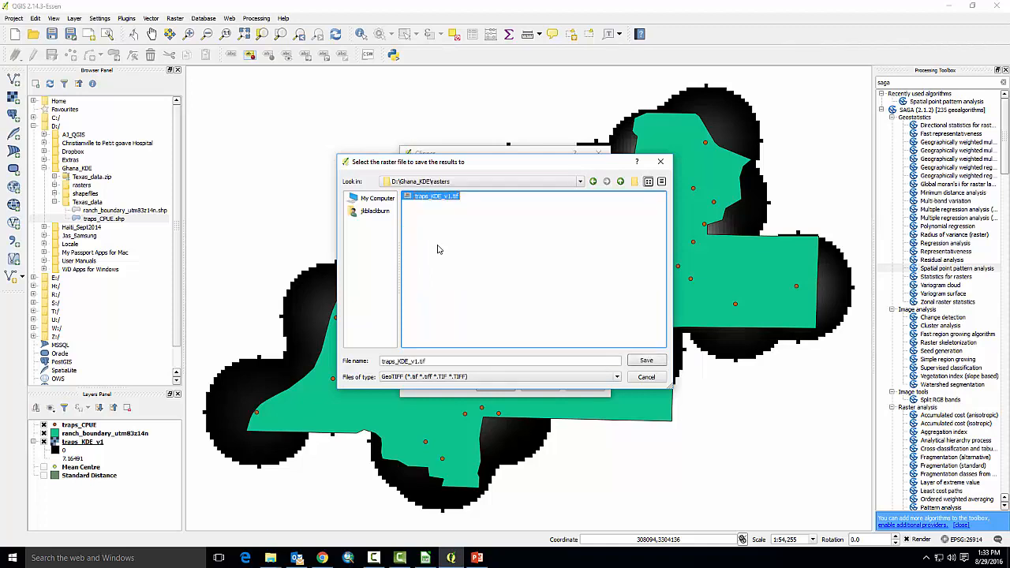
click(416, 360)
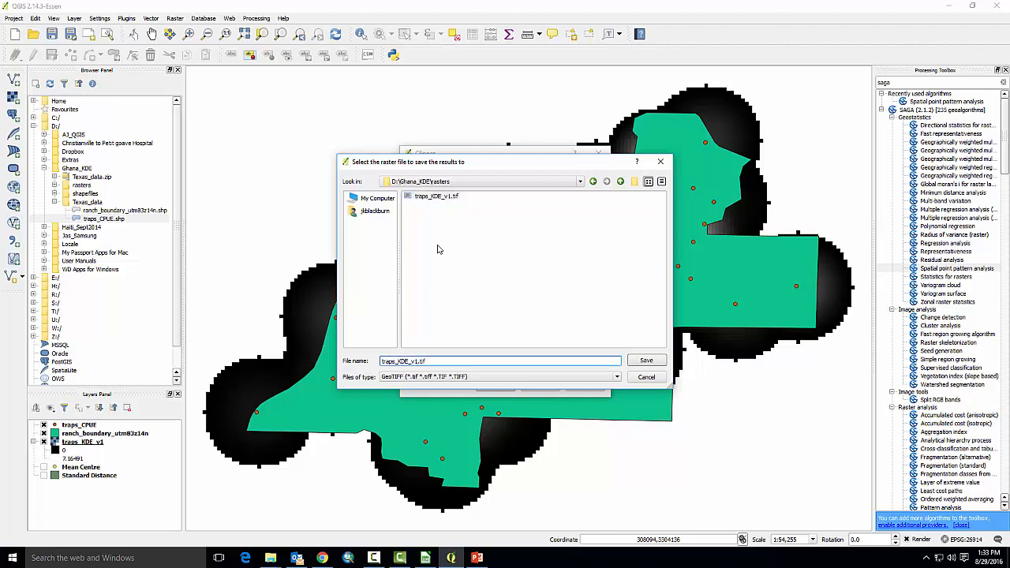
text(clip)
key(Return)
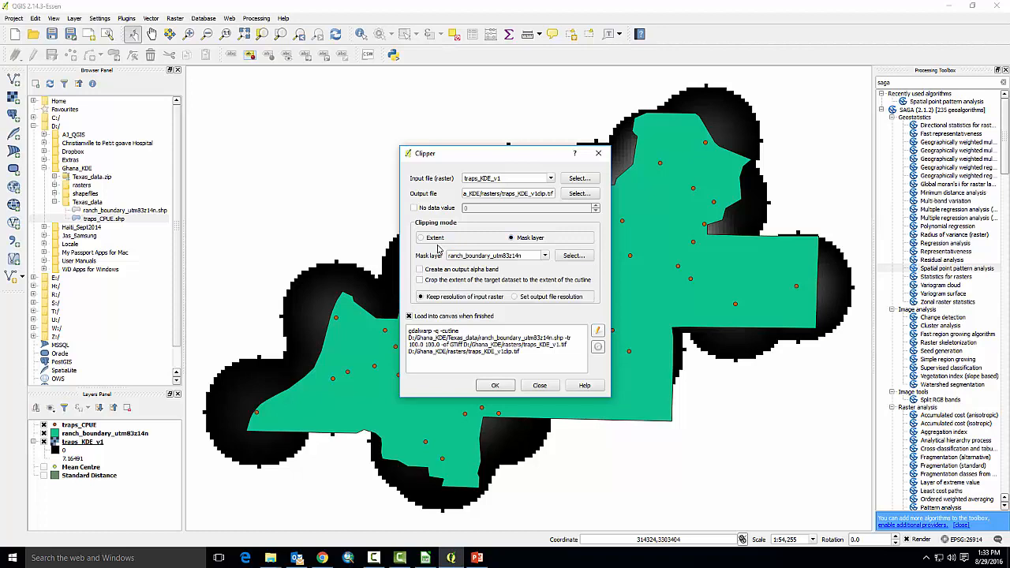
Clip the raster using ranch_boundary_utm83z14n as the mask layer, keeping the input resolution, and close the Clipper.
click(438, 249)
click(438, 249)
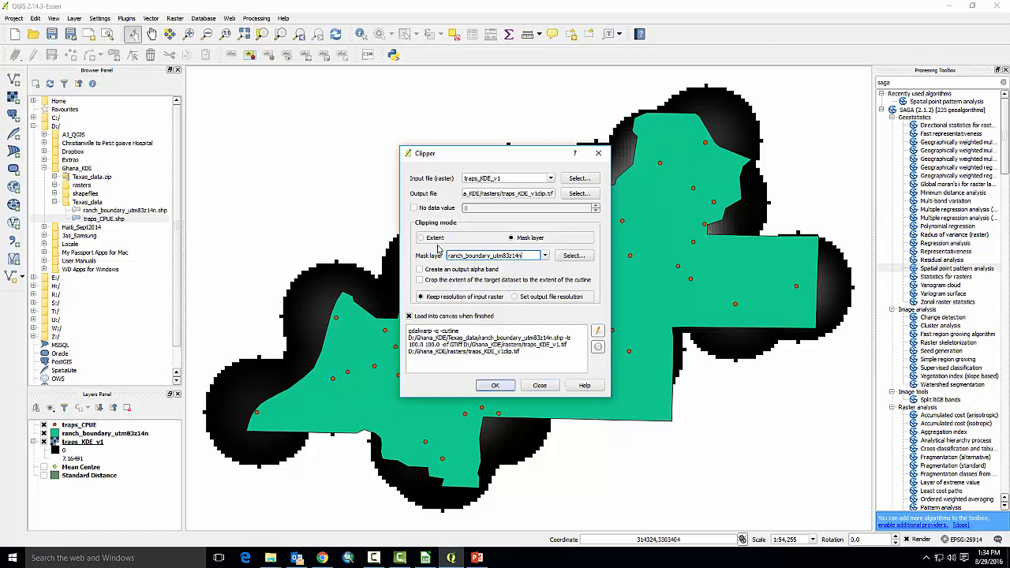
key(Return)
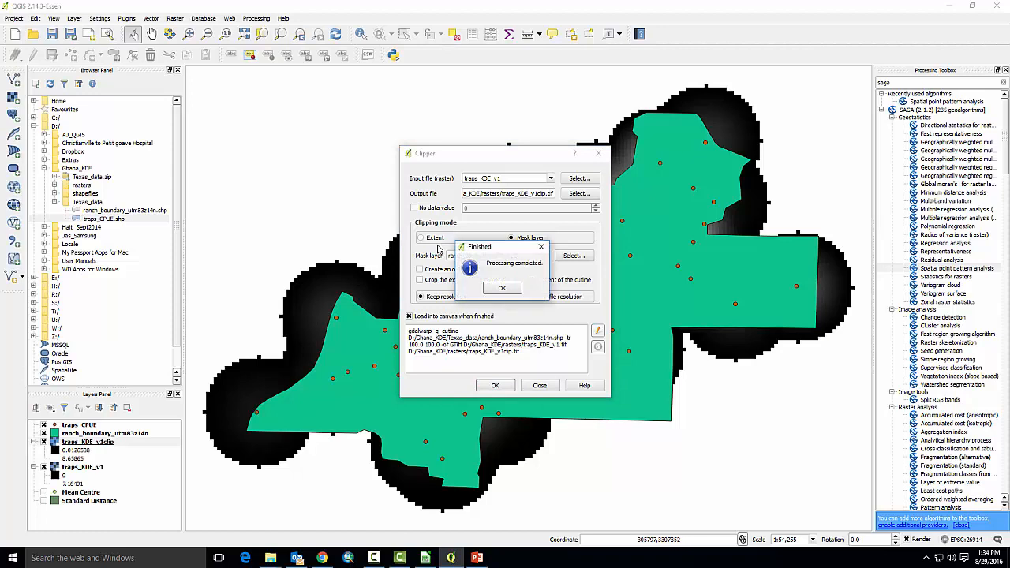
key(Return)
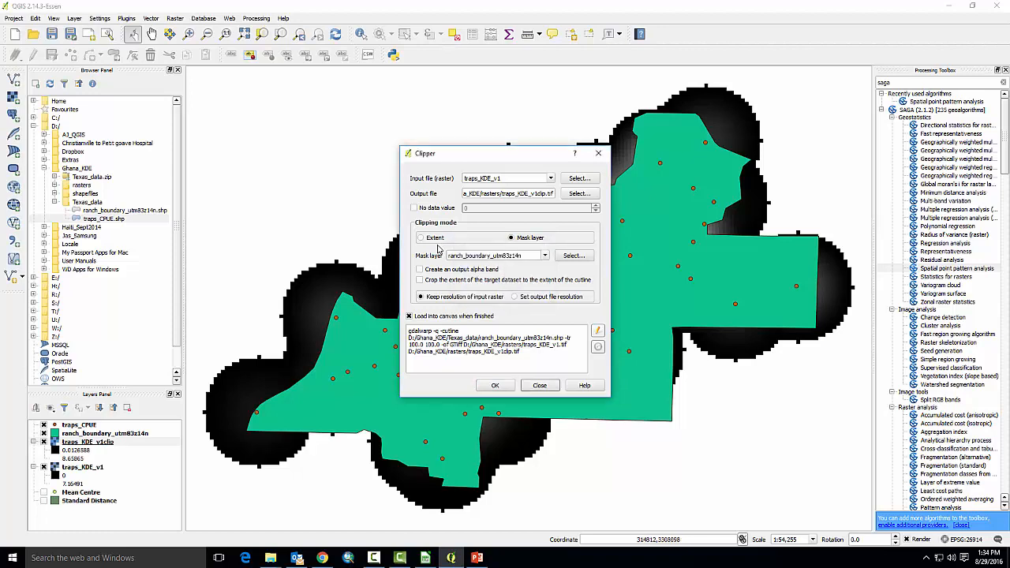
key(Escape)
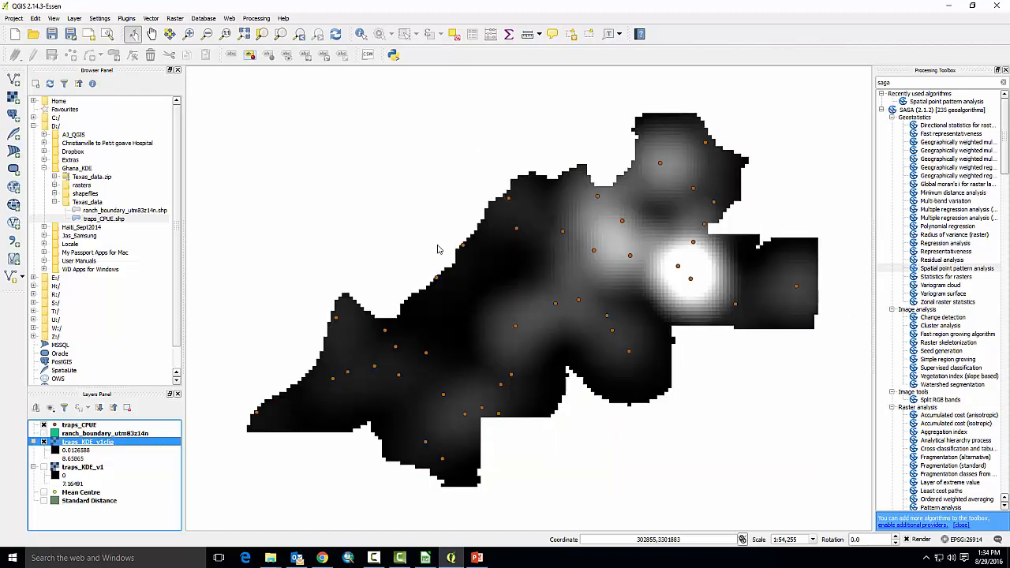
Move ranch_boundary_utm83z14n below traps_KDE_v1clip in the layer order.
key(Up)
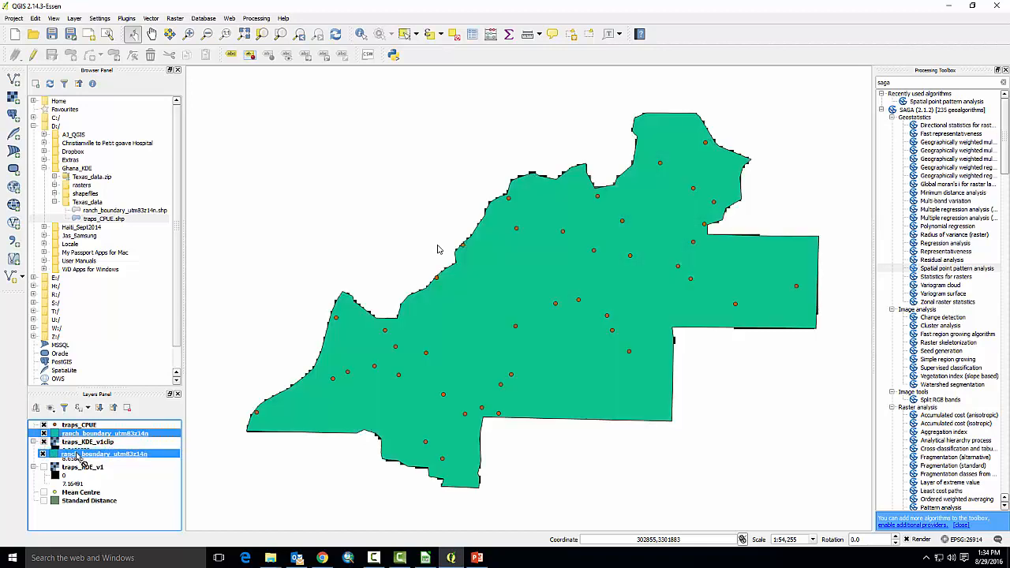
key(ctrl+Down)
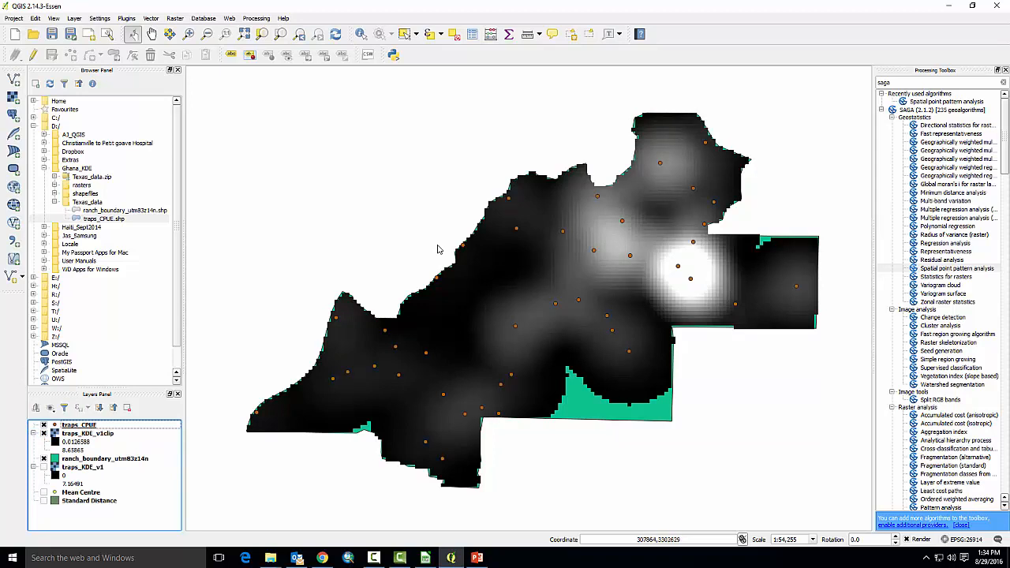
Open the style properties of traps_KDE_v1clip and set the render type to Singleband pseudocolor.
double_click(88, 433)
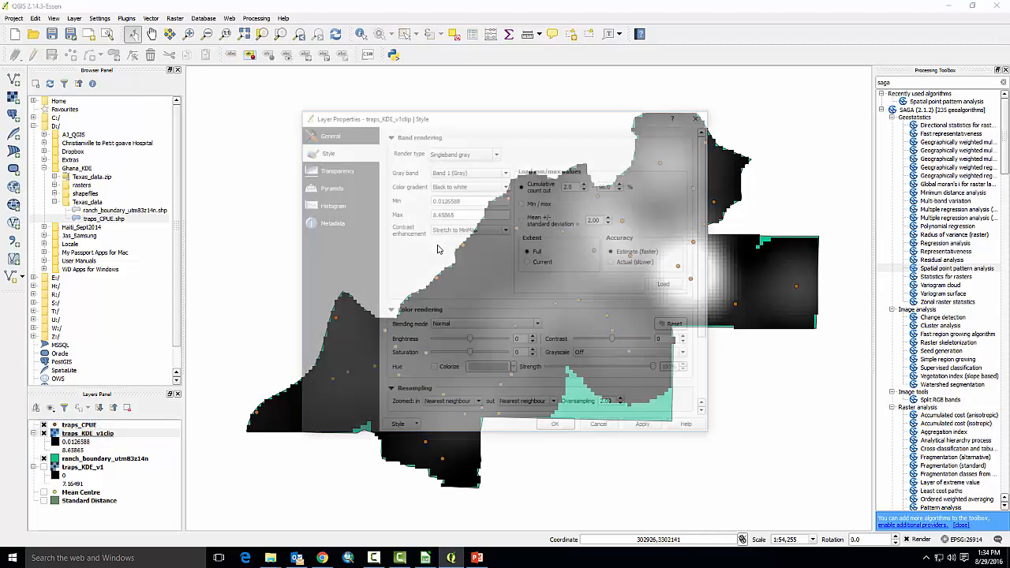
key(alt+Down)
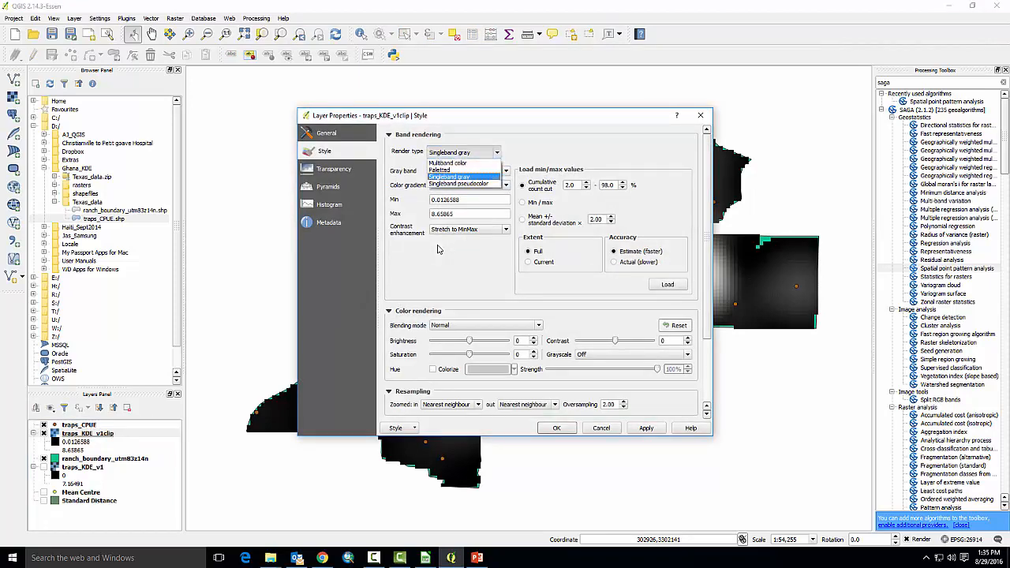
key(Down)
key(Return)
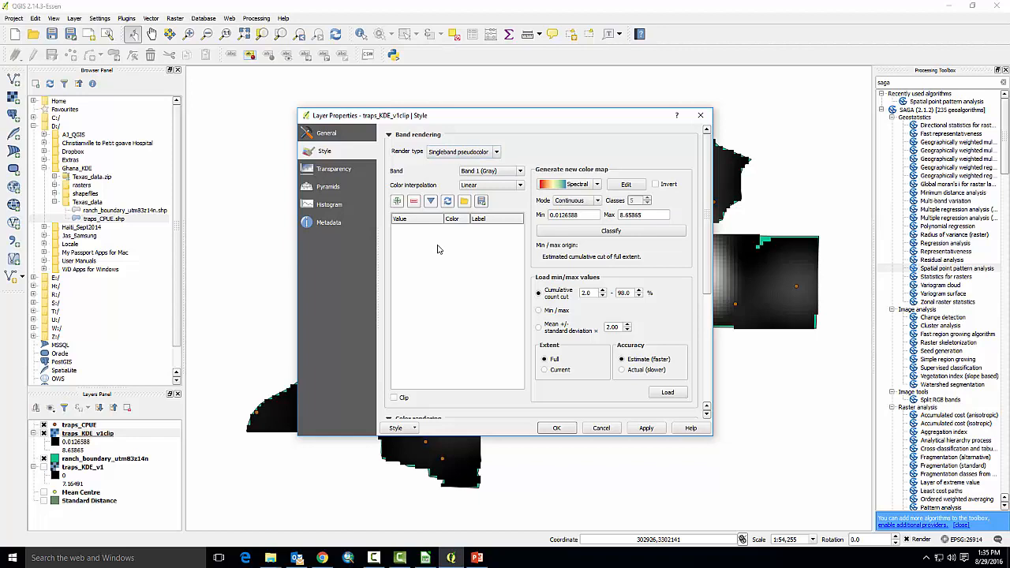
key(alt+Down)
key(Up)
key(Down)
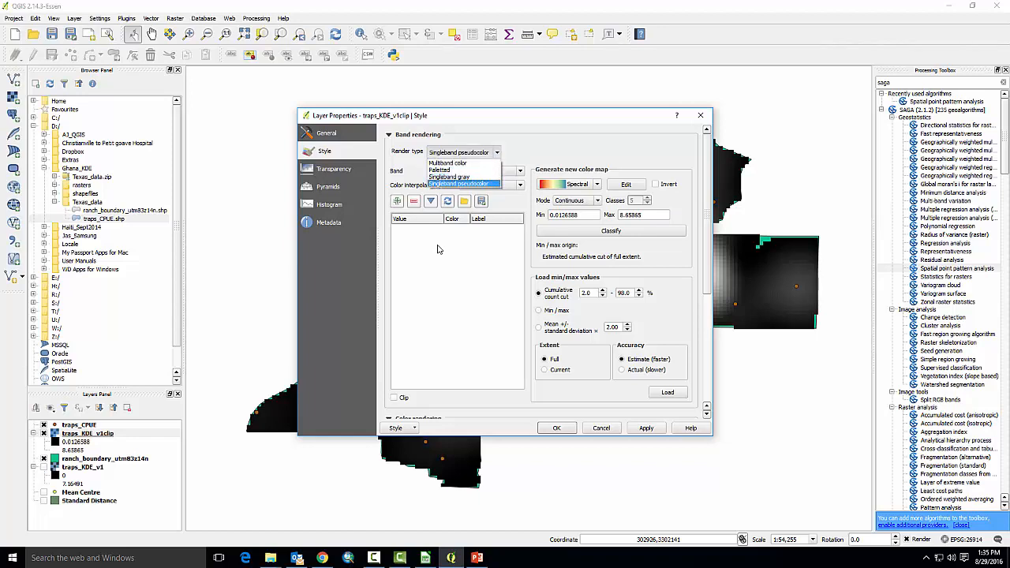
key(Return)
Choose the OrRd colour ramp for the clipped raster, classify its values, and apply the style.
key(Tab)
key(alt+Down)
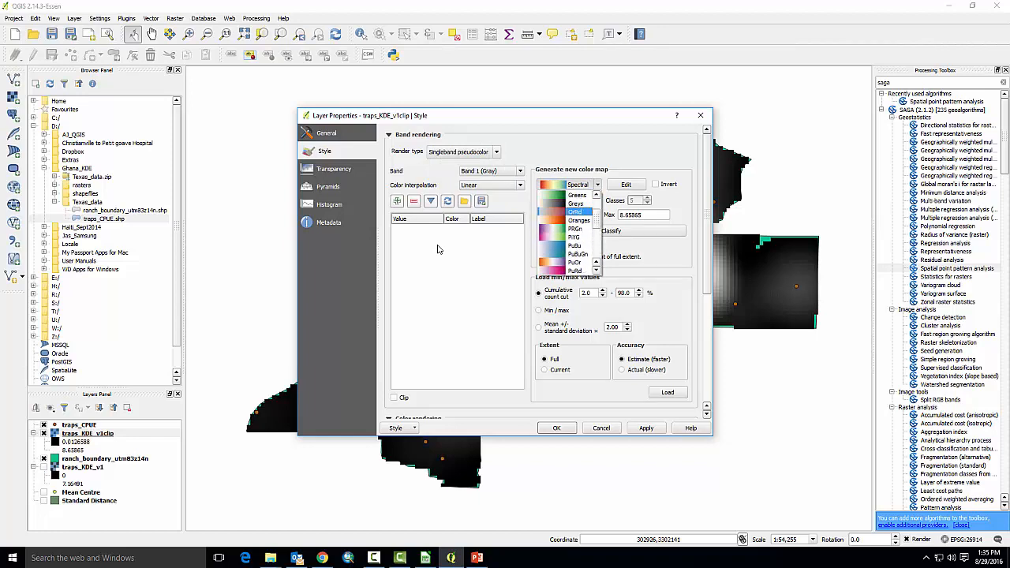
key(Return)
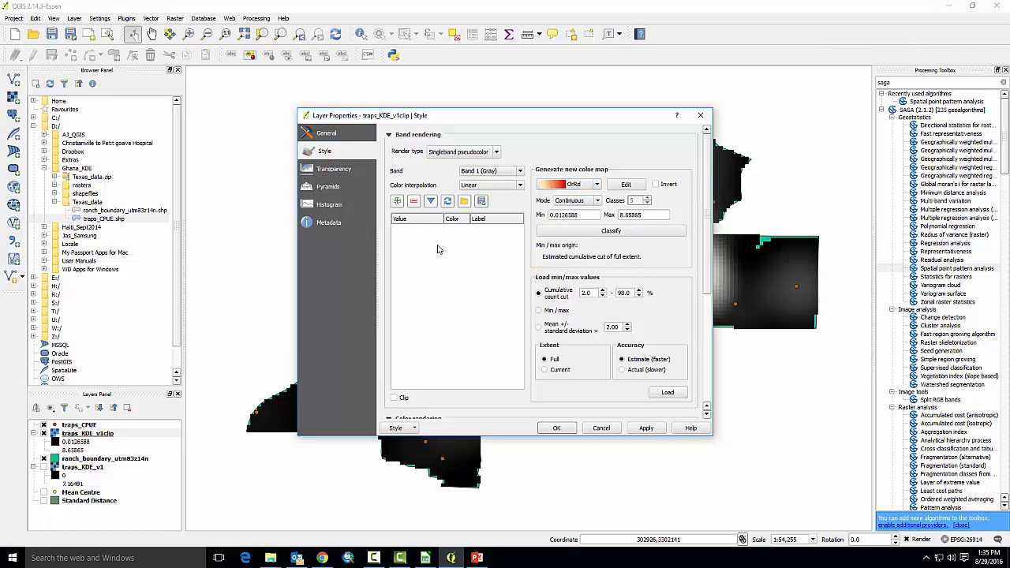
click(646, 428)
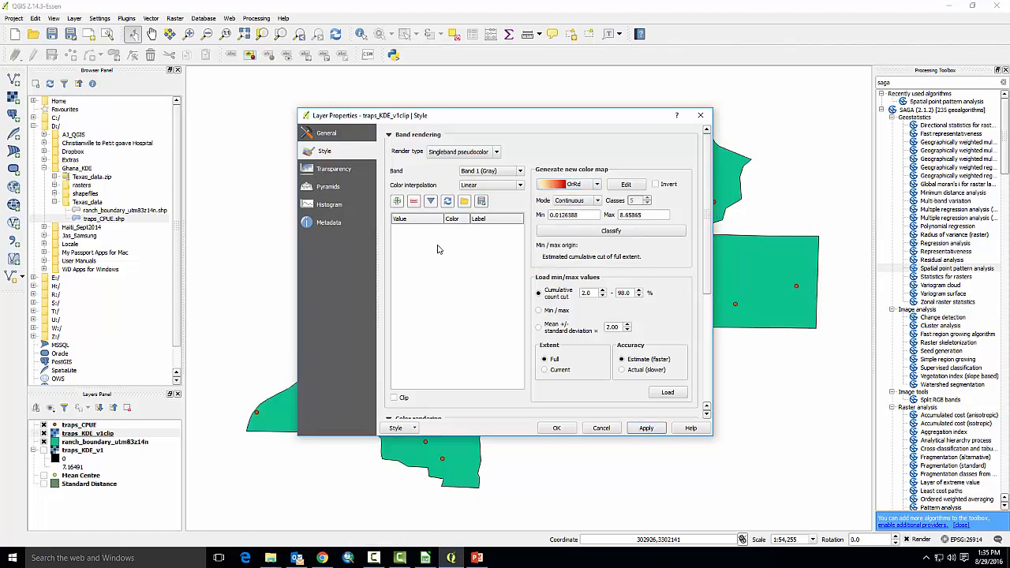
click(611, 231)
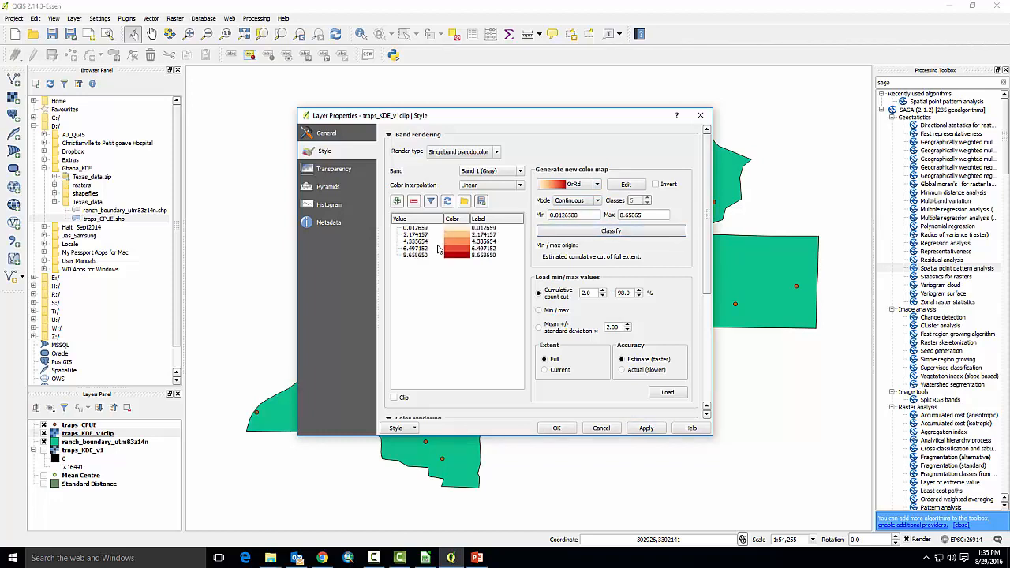
click(646, 428)
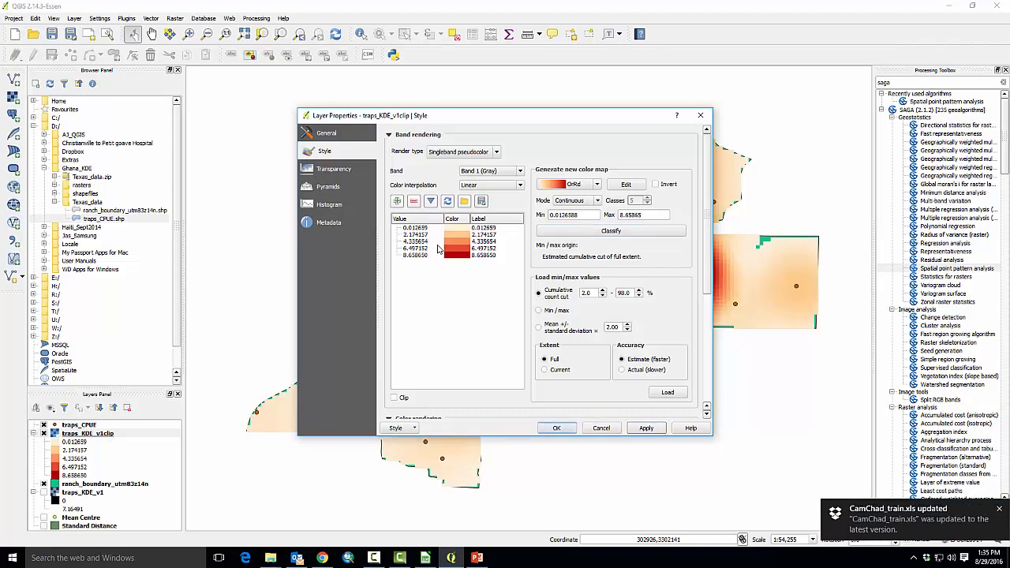
Reselect Singleband pseudocolor and the OrRd ramp, classify the values again, and accept the layer style.
click(477, 152)
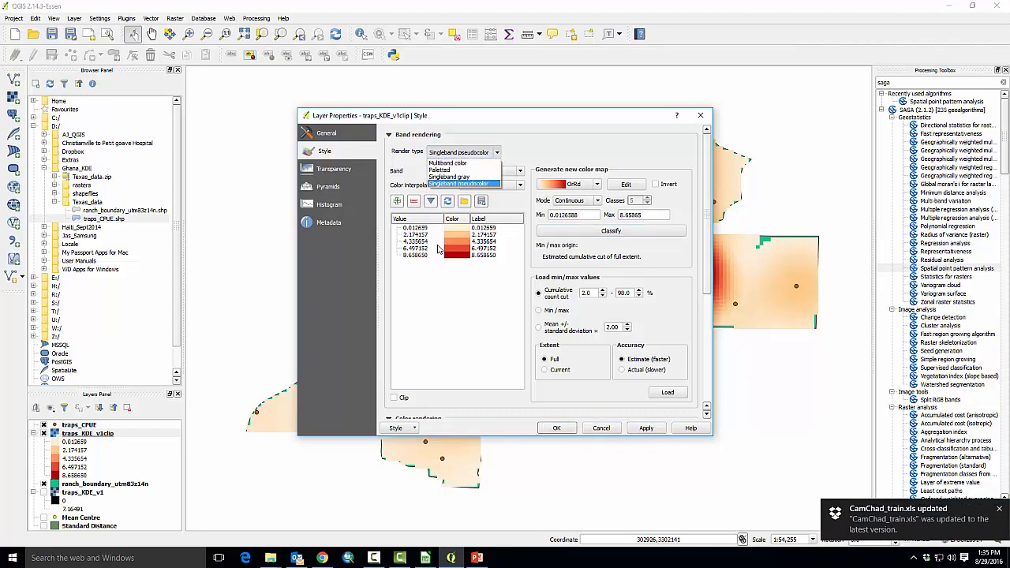
click(462, 183)
click(596, 184)
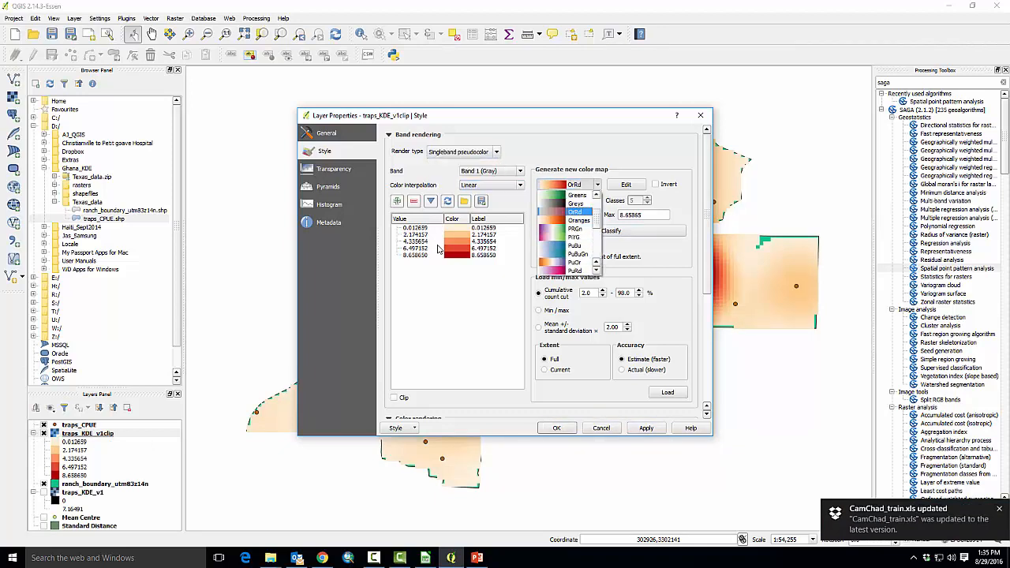
click(575, 212)
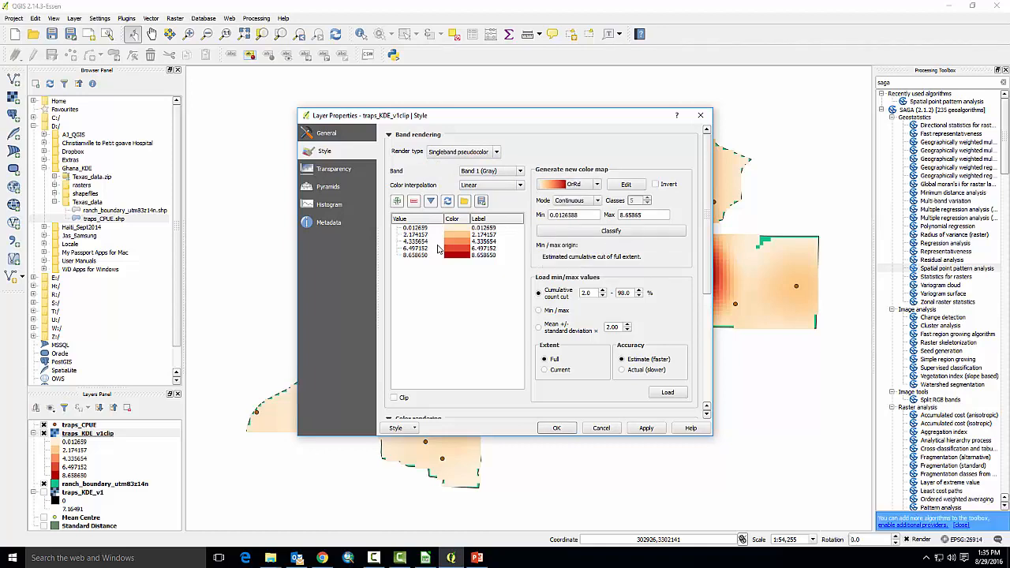
click(611, 232)
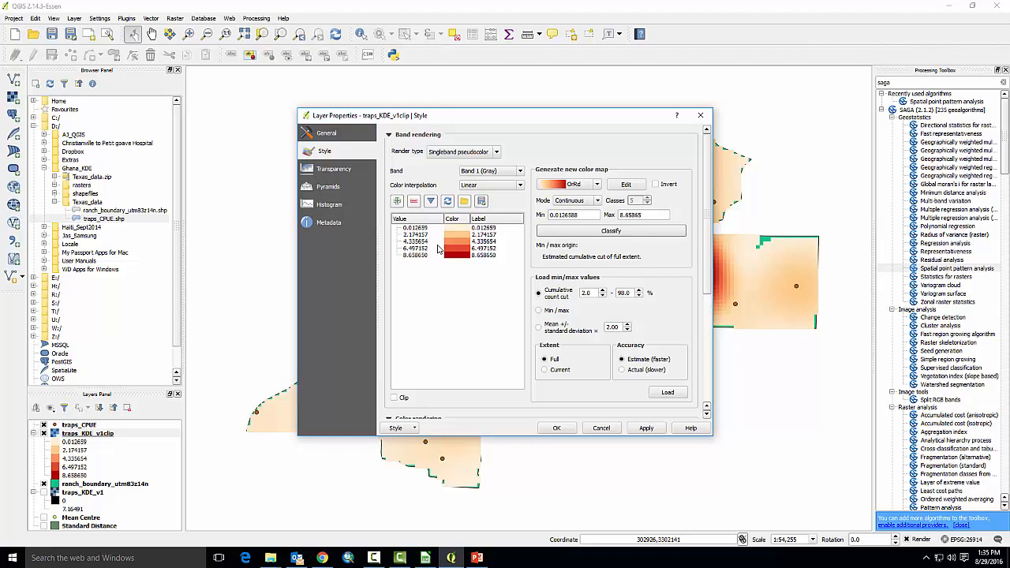
click(557, 428)
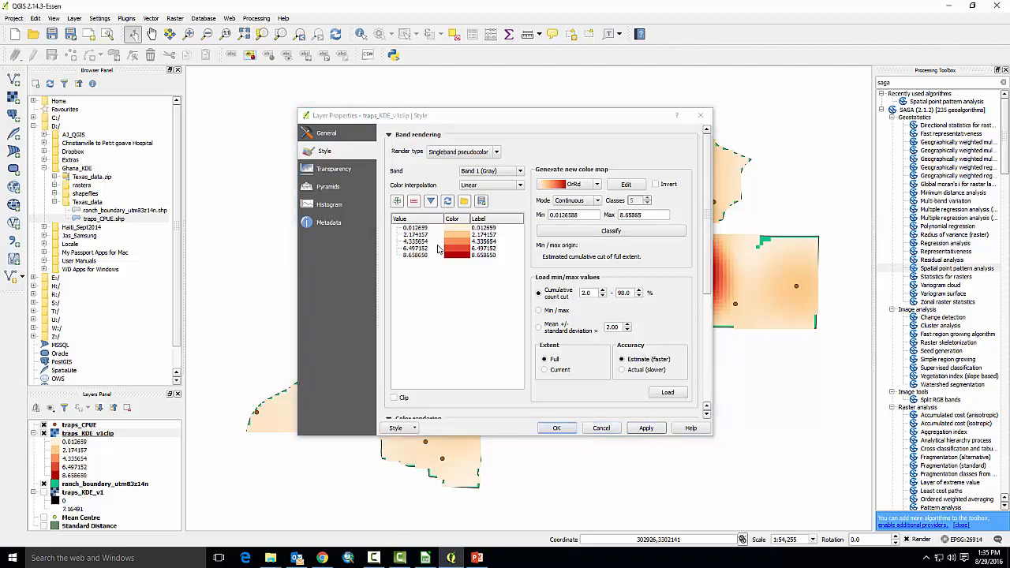